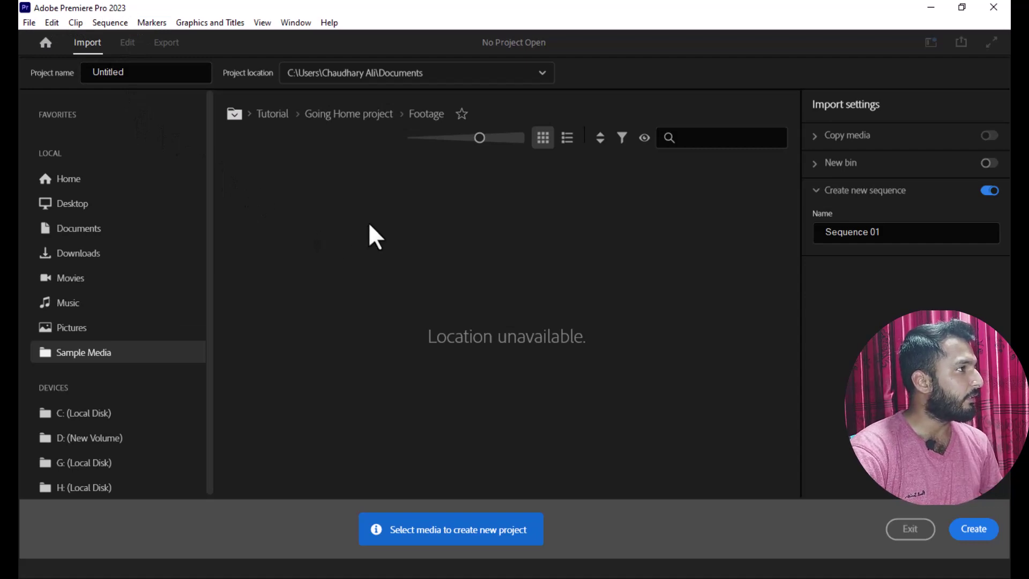
Step: Name the new project 'Demo' and create it in the Documents folder
{"action": "left_click", "coordinate": [29, 22]}
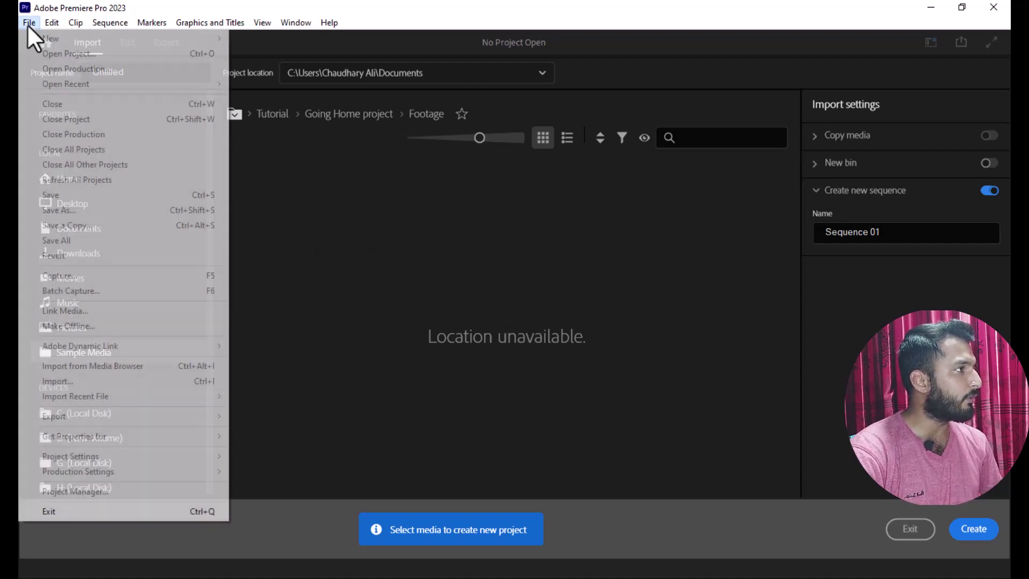
{"action": "left_click", "coordinate": [410, 253]}
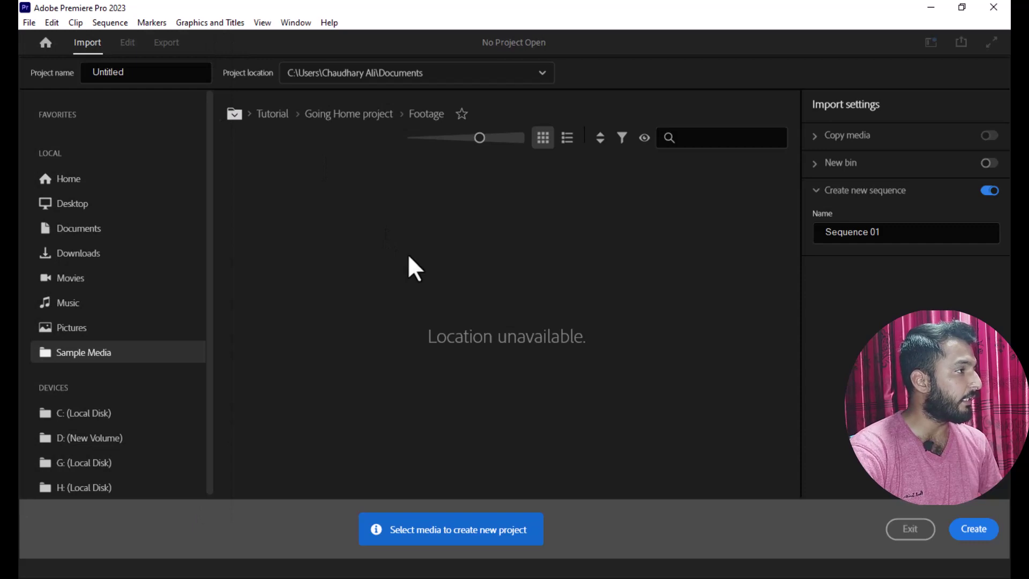
{"action": "left_click", "coordinate": [125, 71]}
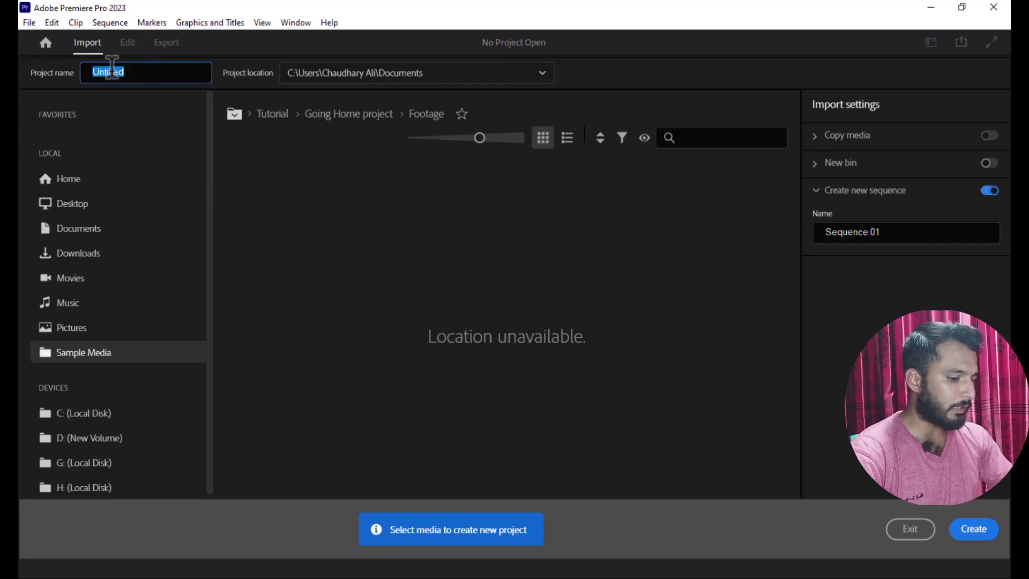
{"action": "type", "text": "Demo"}
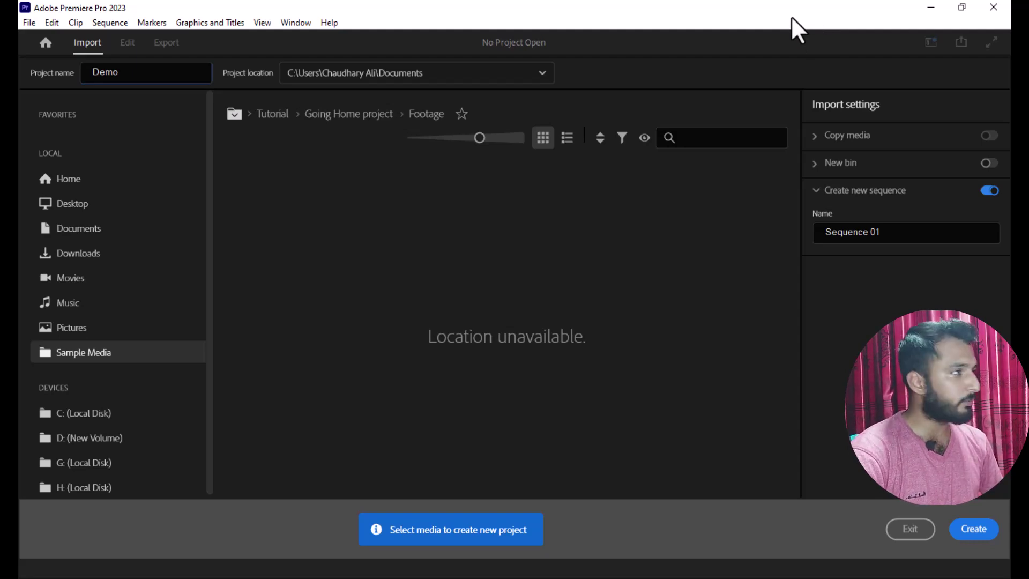
{"action": "left_click", "coordinate": [973, 529]}
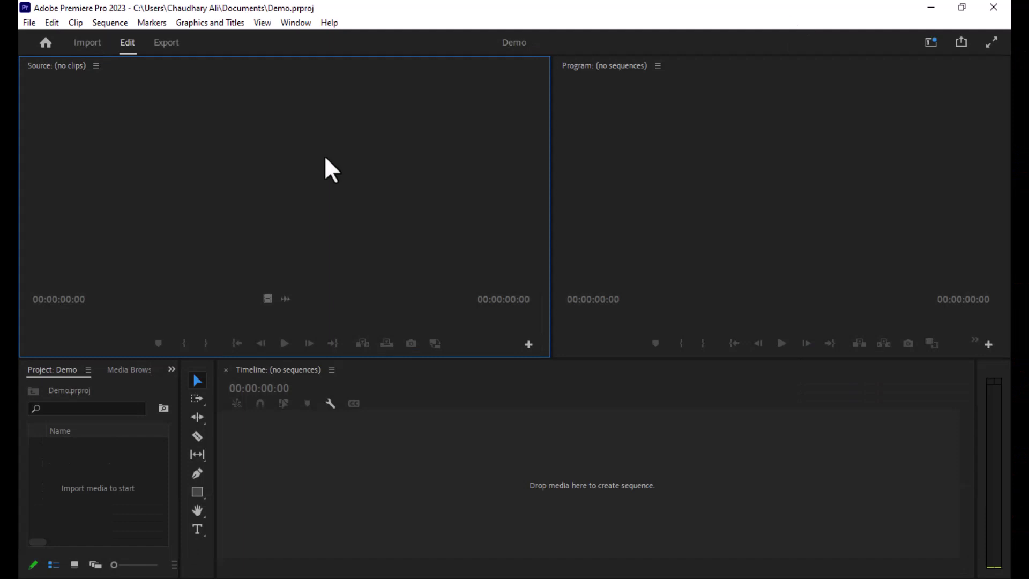
Step: Rearrange panels: widen the Program monitor and stretch the tools panel into a horizontal strip
{"action": "left_click", "coordinate": [273, 413]}
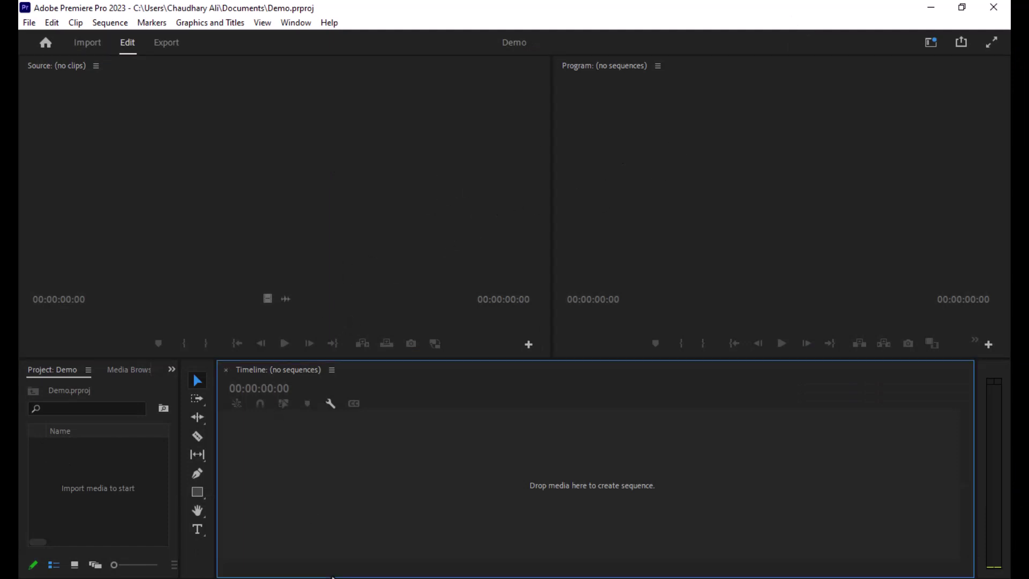
{"action": "left_click", "coordinate": [625, 200]}
{"action": "left_click", "coordinate": [97, 523]}
{"action": "left_click", "coordinate": [164, 235]}
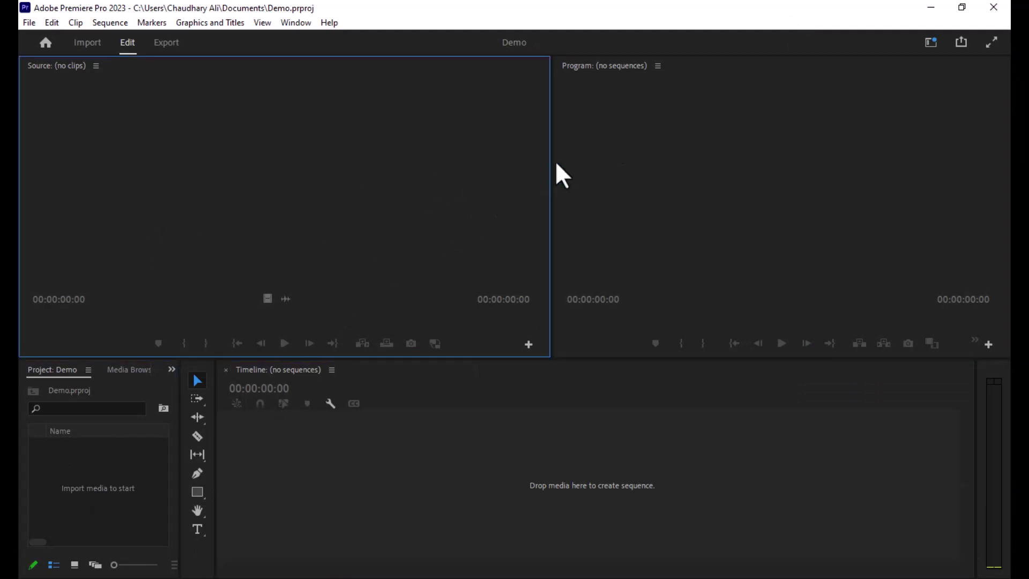
{"action": "left_click", "coordinate": [727, 111]}
{"action": "left_click", "coordinate": [462, 488]}
{"action": "left_click", "coordinate": [328, 176]}
{"action": "left_click", "coordinate": [90, 476]}
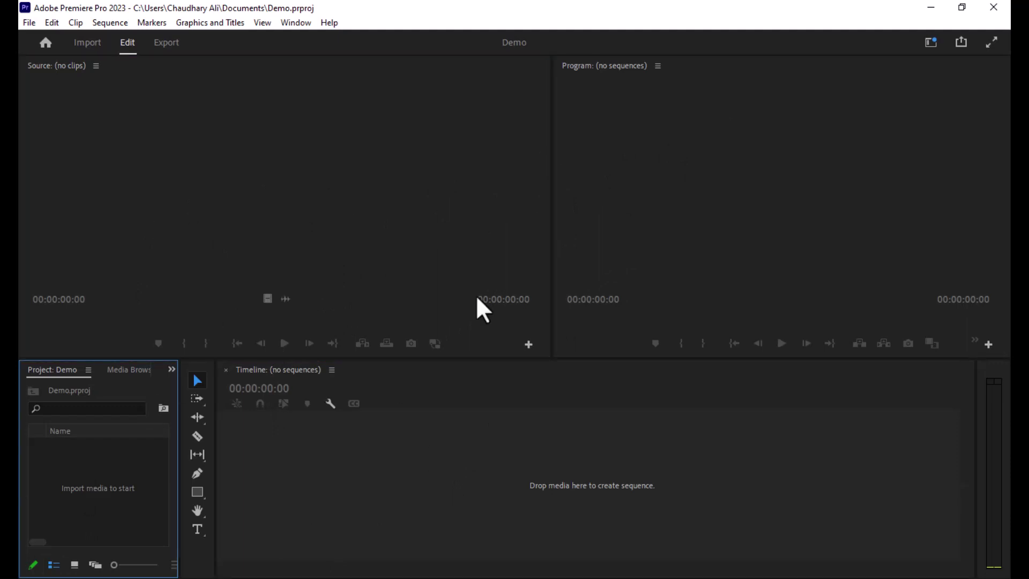
{"action": "left_click", "coordinate": [761, 190]}
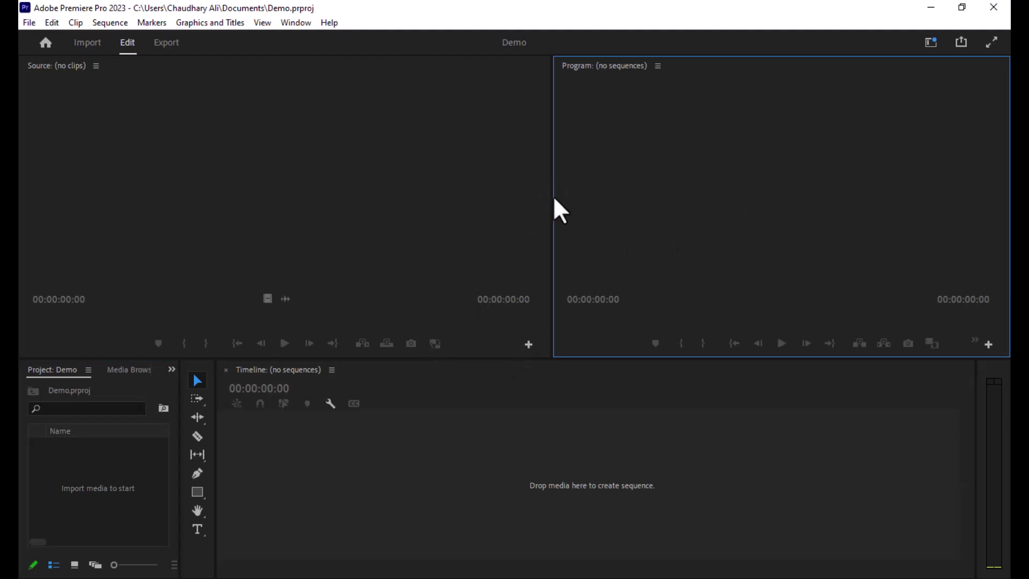
{"action": "left_click_drag", "start_coordinate": [553, 198], "coordinate": [209, 235]}
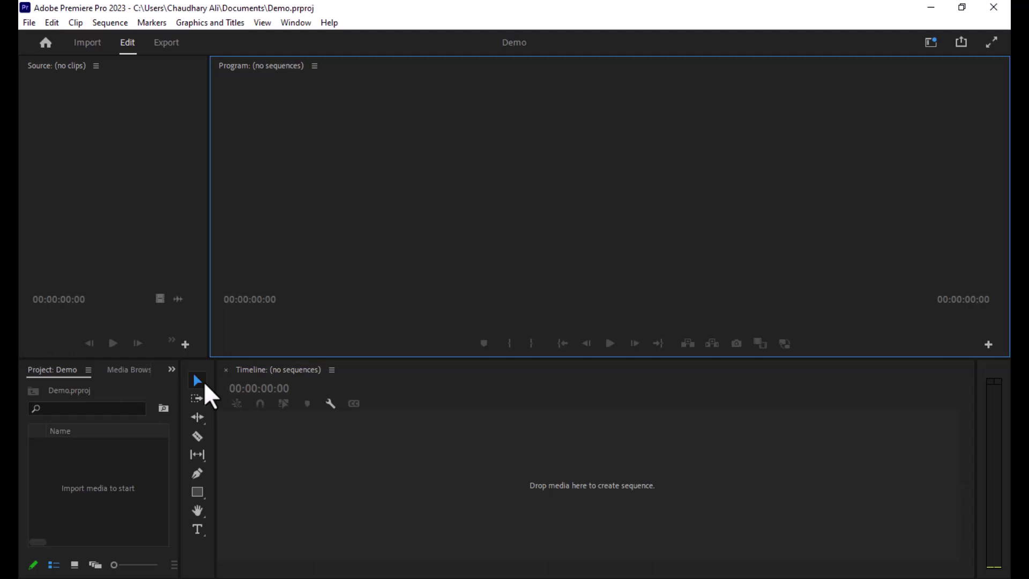
{"action": "left_click", "coordinate": [212, 431]}
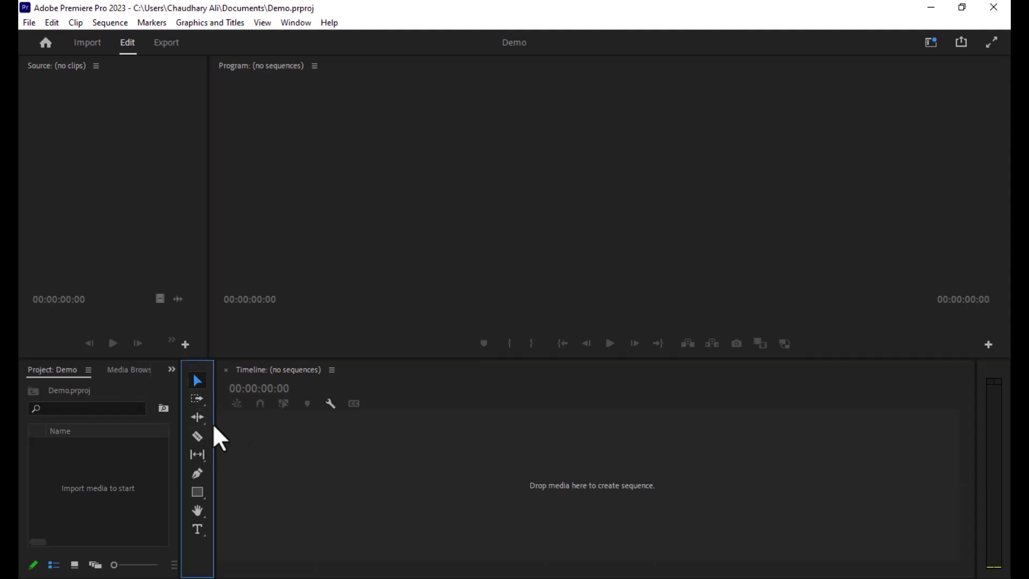
{"action": "left_click_drag", "start_coordinate": [213, 423], "coordinate": [412, 420]}
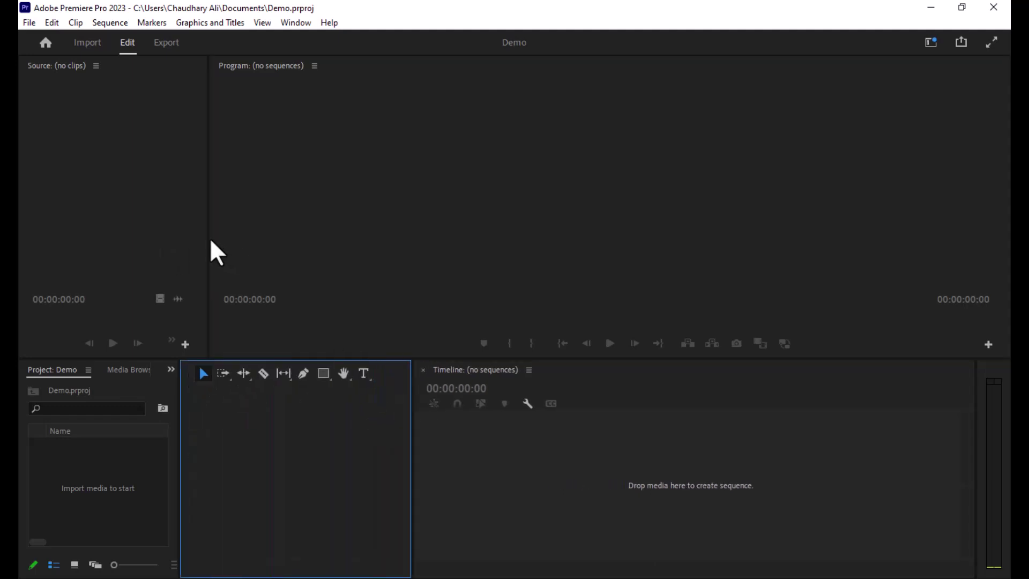
Step: Switch the workspace to Assembly, then to Editing
{"action": "left_click", "coordinate": [929, 45]}
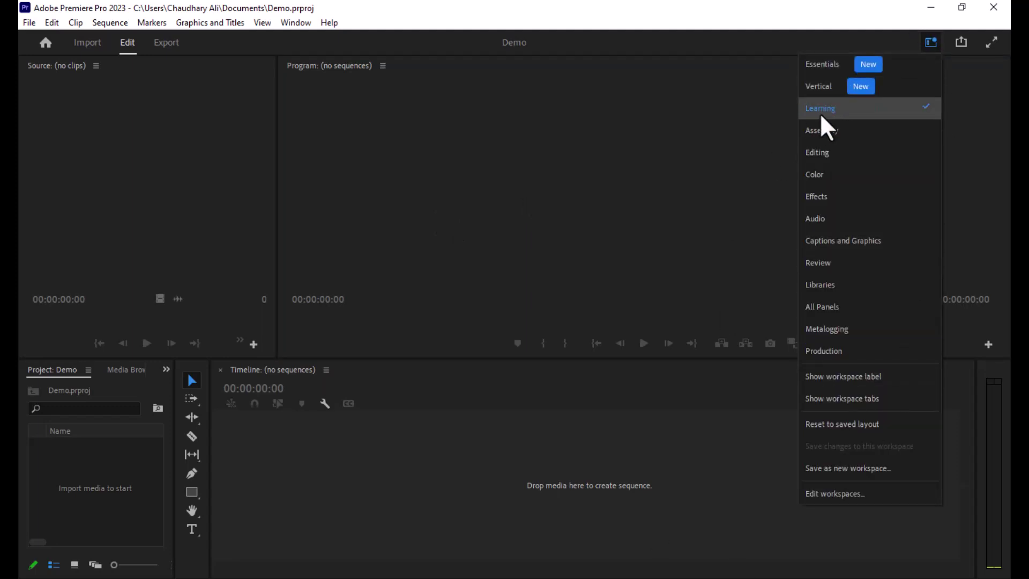
{"action": "left_click", "coordinate": [824, 138]}
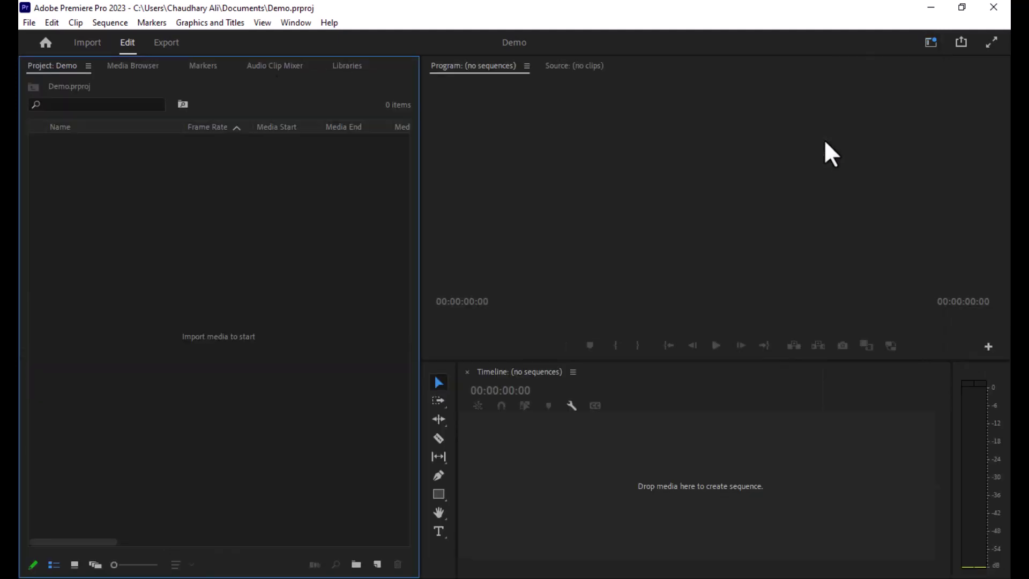
{"action": "left_click", "coordinate": [933, 43]}
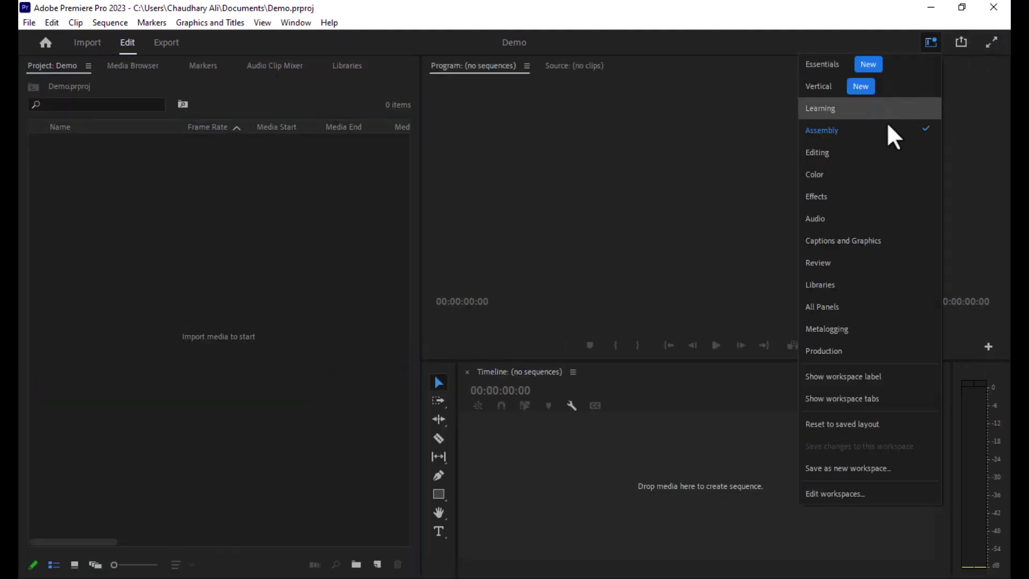
{"action": "left_click", "coordinate": [859, 153]}
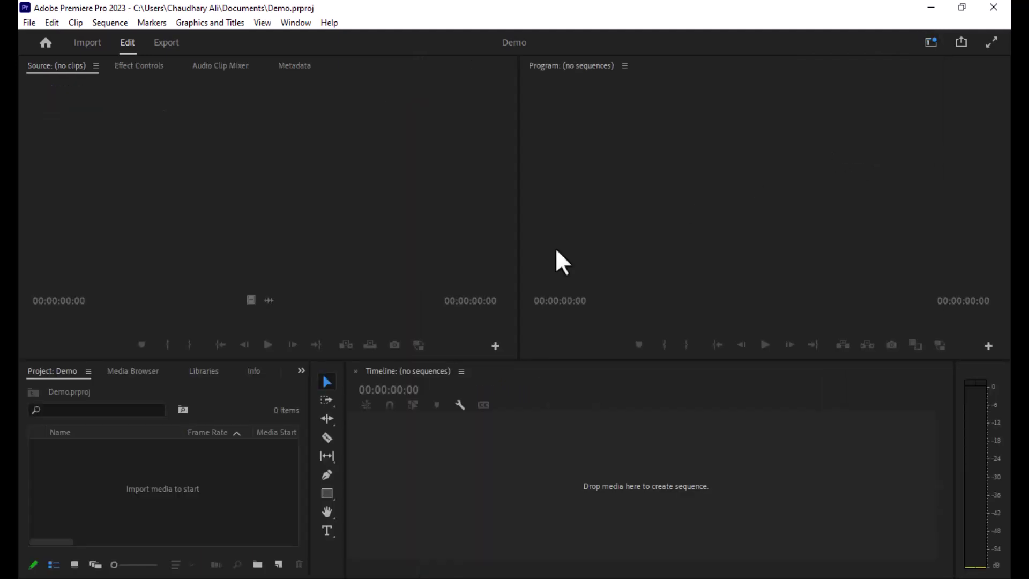
Step: Choose New Item > Sequence from the Project panel's context menu to open New Sequence
{"action": "right_click", "coordinate": [215, 392]}
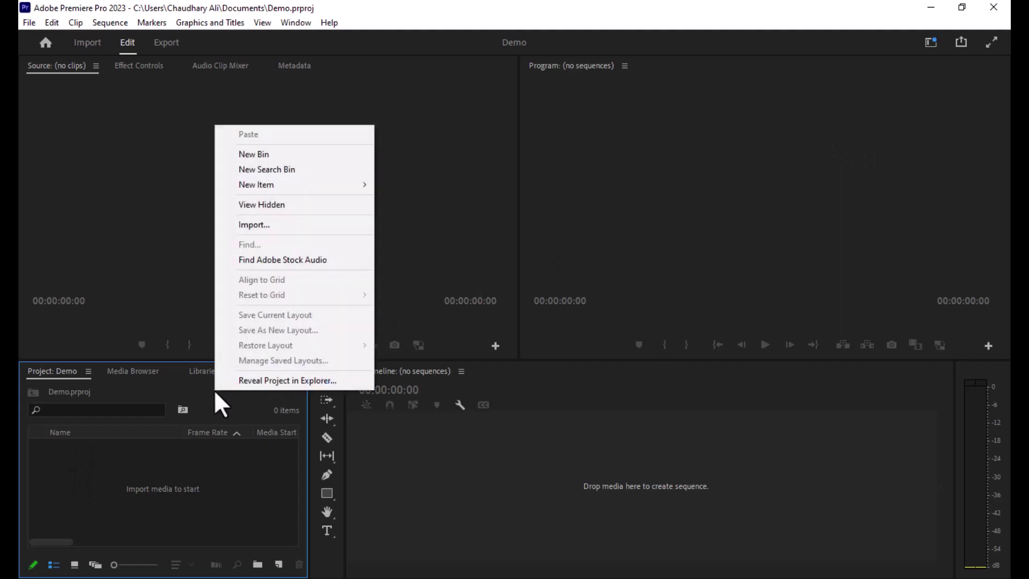
{"action": "left_click", "coordinate": [207, 429]}
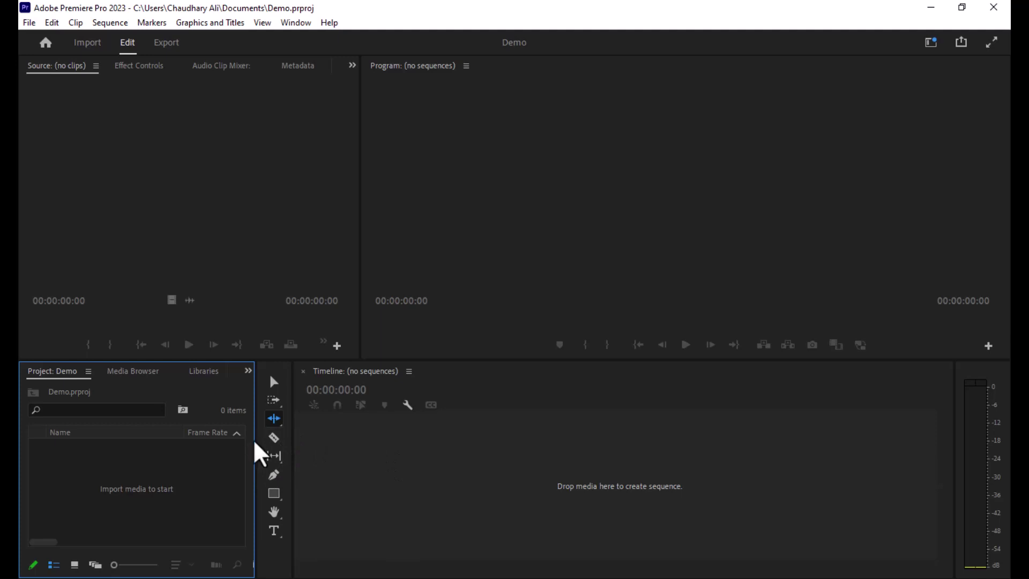
{"action": "right_click", "coordinate": [200, 482]}
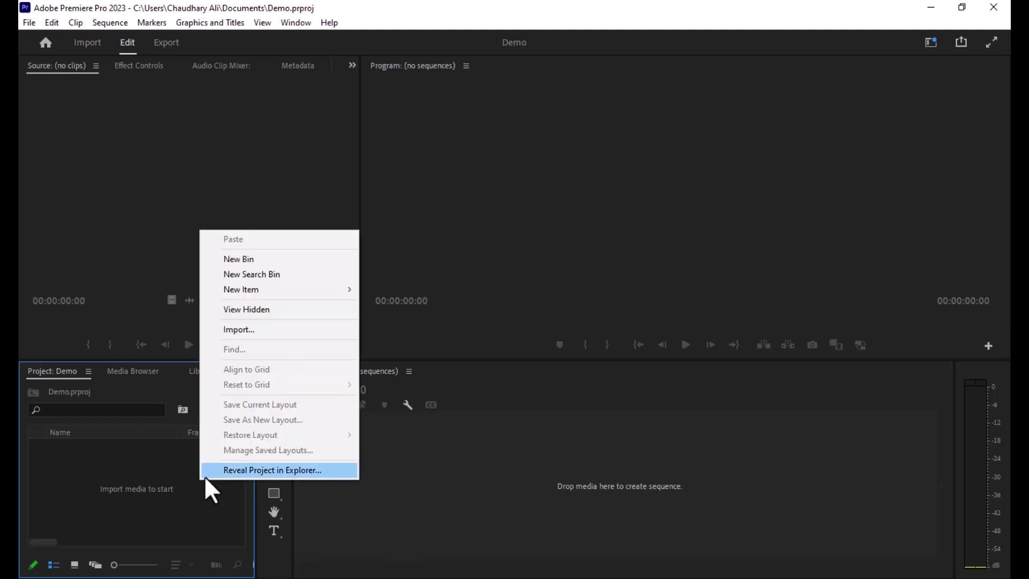
{"action": "mouse_move", "coordinate": [289, 287]}
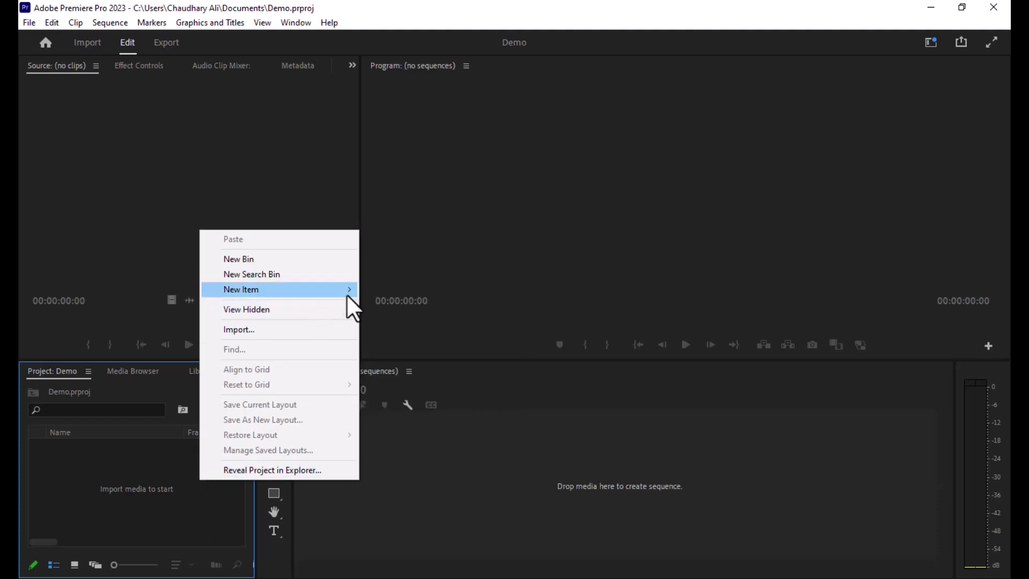
{"action": "mouse_move", "coordinate": [346, 293]}
{"action": "left_click", "coordinate": [378, 288]}
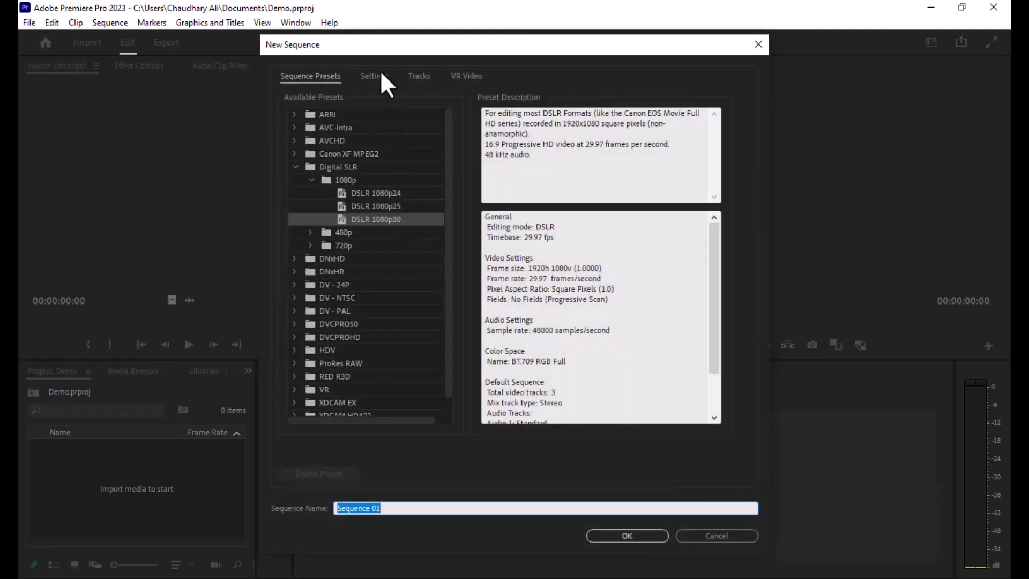
Step: Set Custom editing mode, 25.00 fps timebase, 1920×1080 frame size and Square Pixels
{"action": "left_click", "coordinate": [378, 76]}
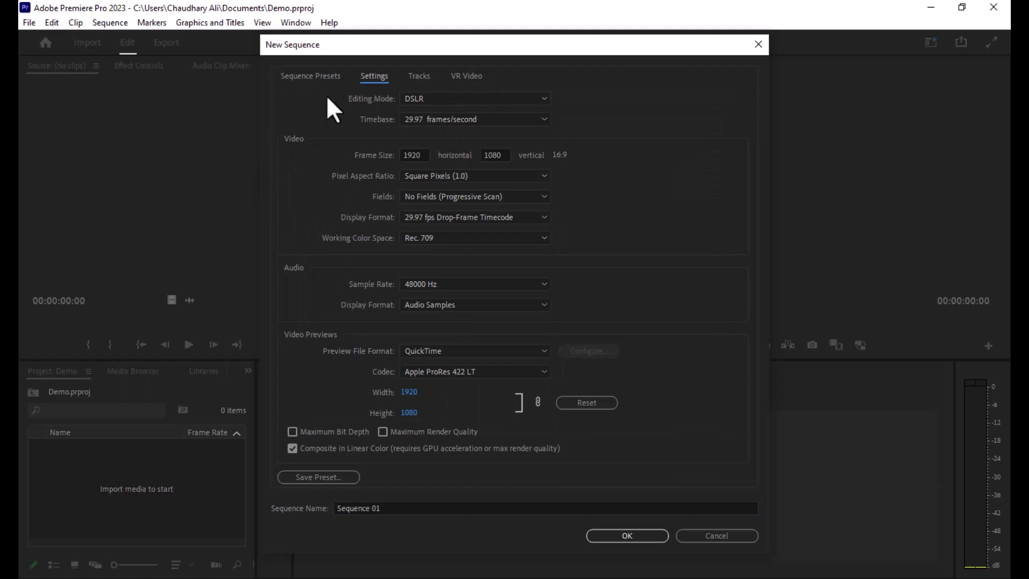
{"action": "left_click", "coordinate": [447, 98]}
{"action": "scroll", "coordinate": [439, 289], "scroll_direction": "up", "scroll_amount": 5}
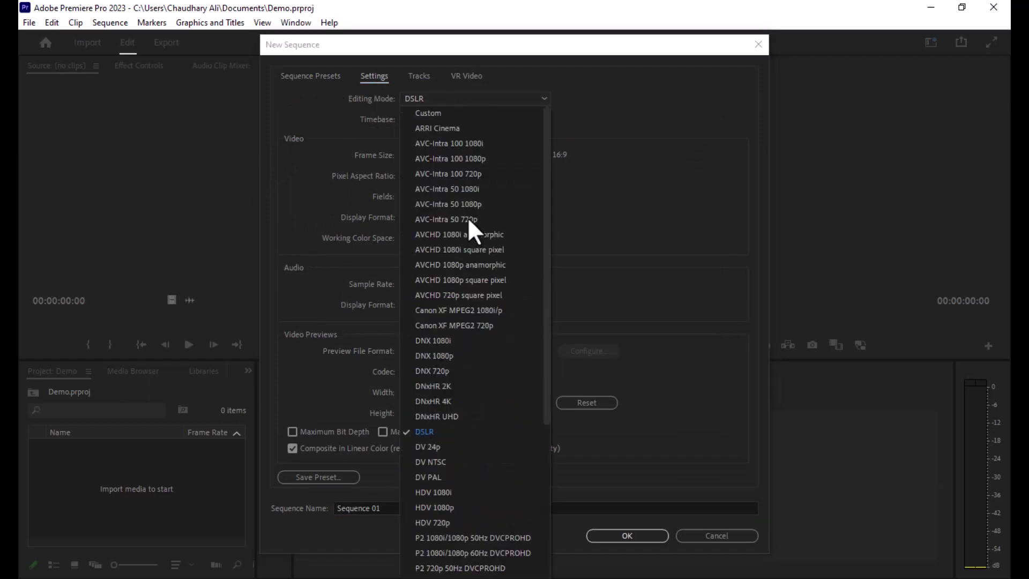
{"action": "left_click", "coordinate": [439, 114]}
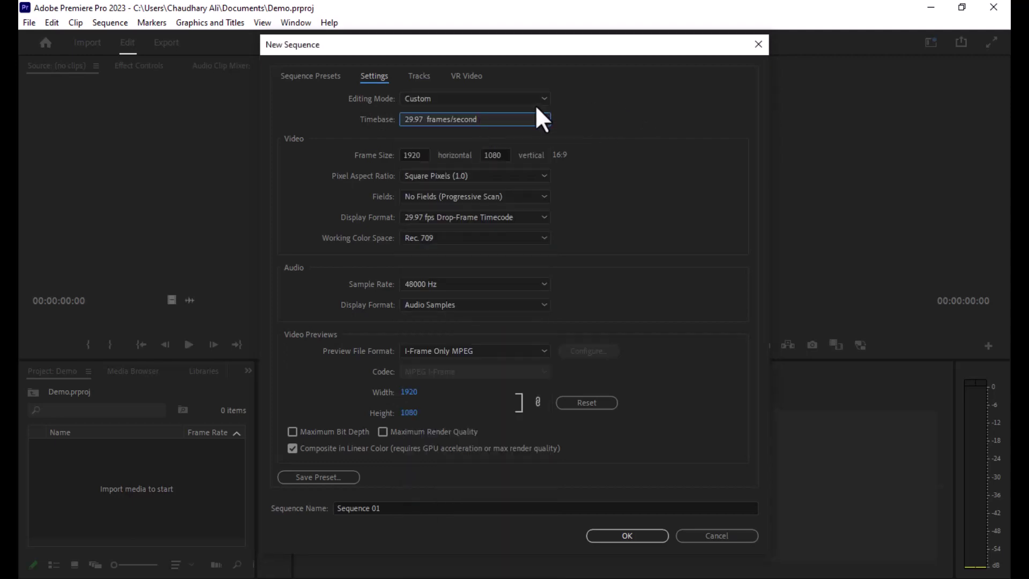
{"action": "left_click", "coordinate": [538, 119]}
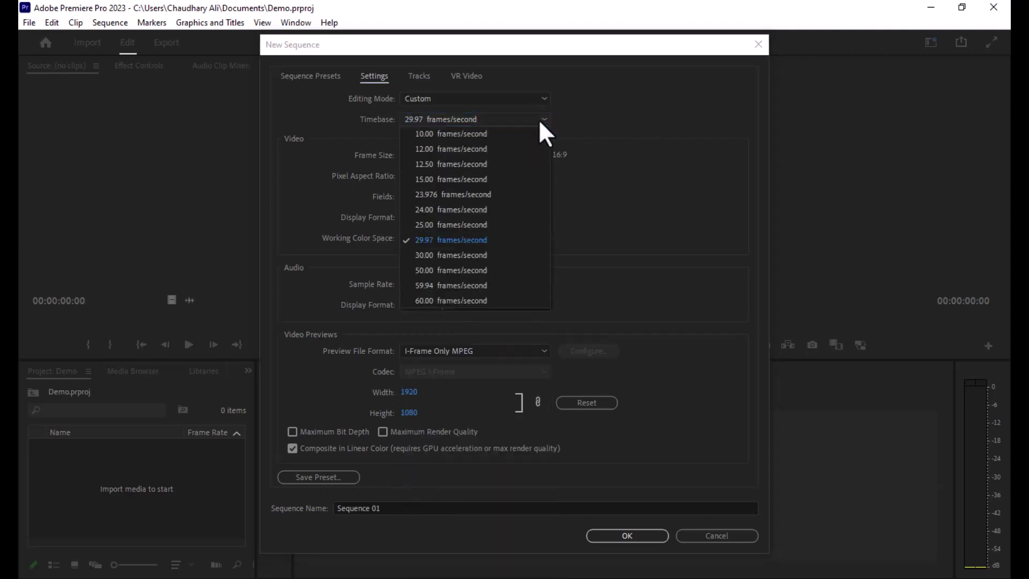
{"action": "left_click", "coordinate": [470, 224]}
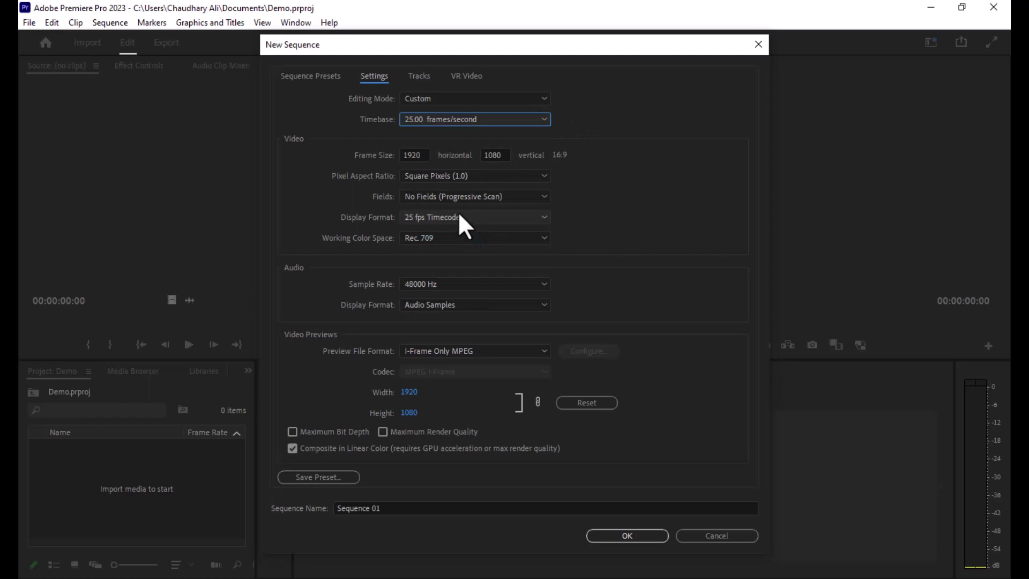
{"action": "left_click", "coordinate": [423, 154]}
{"action": "left_click", "coordinate": [489, 155]}
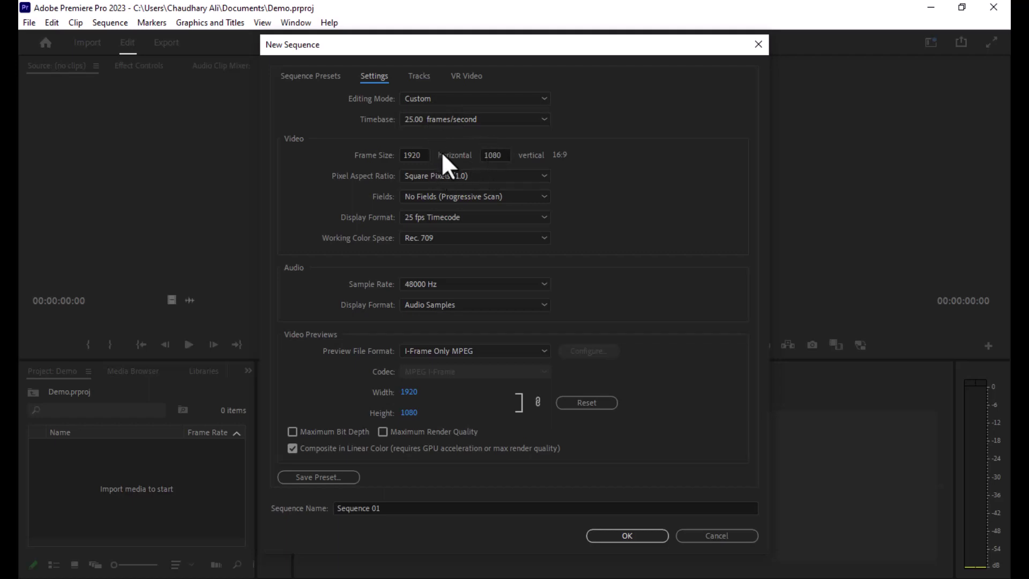
{"action": "left_click", "coordinate": [477, 176]}
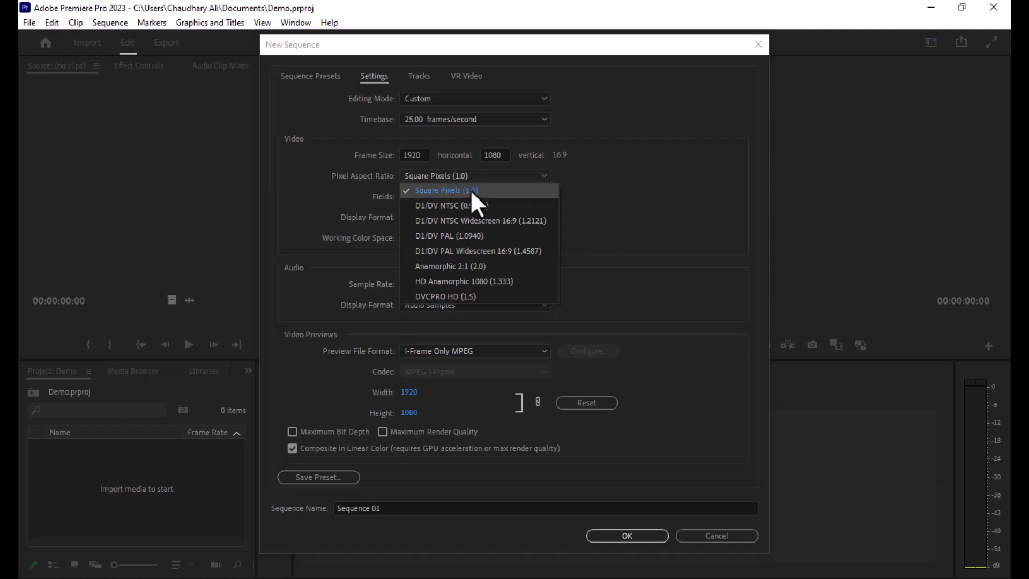
{"action": "left_click", "coordinate": [472, 189]}
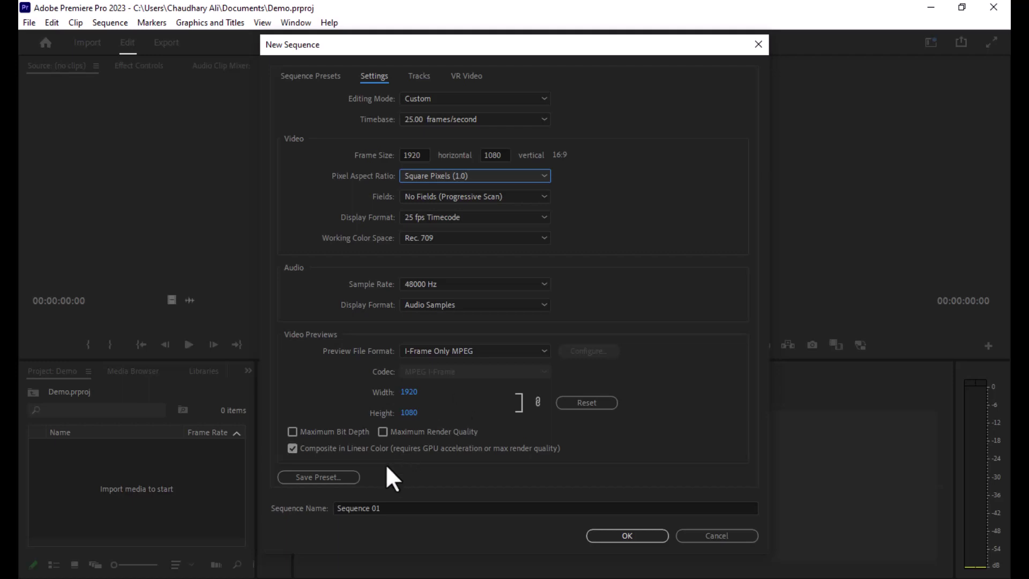
Step: Save these settings as a preset named 'General' and create the sequence from it
{"action": "left_click", "coordinate": [336, 473]}
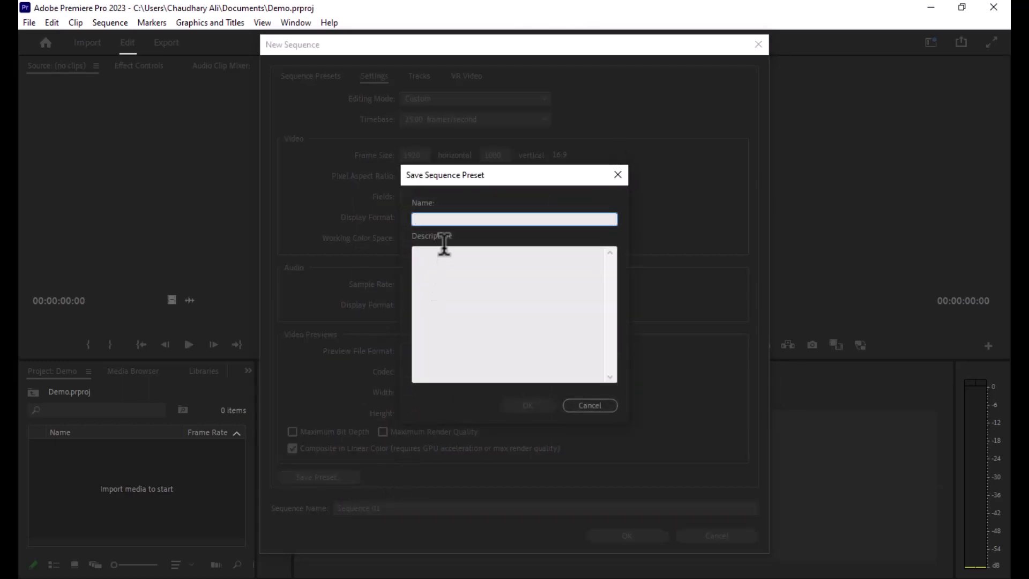
{"action": "type", "text": "G"}
{"action": "type", "text": "eneral"}
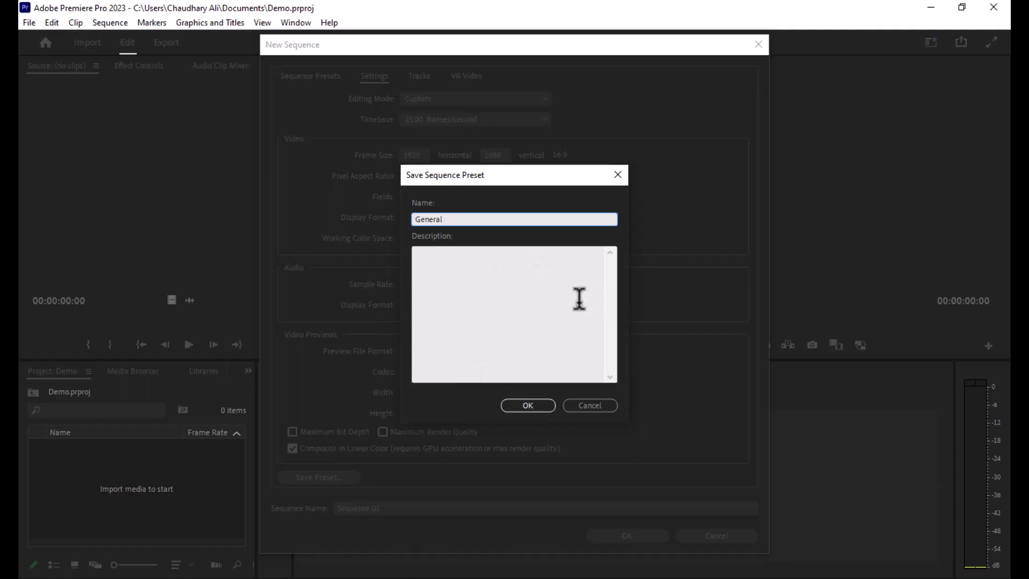
{"action": "left_click", "coordinate": [539, 405]}
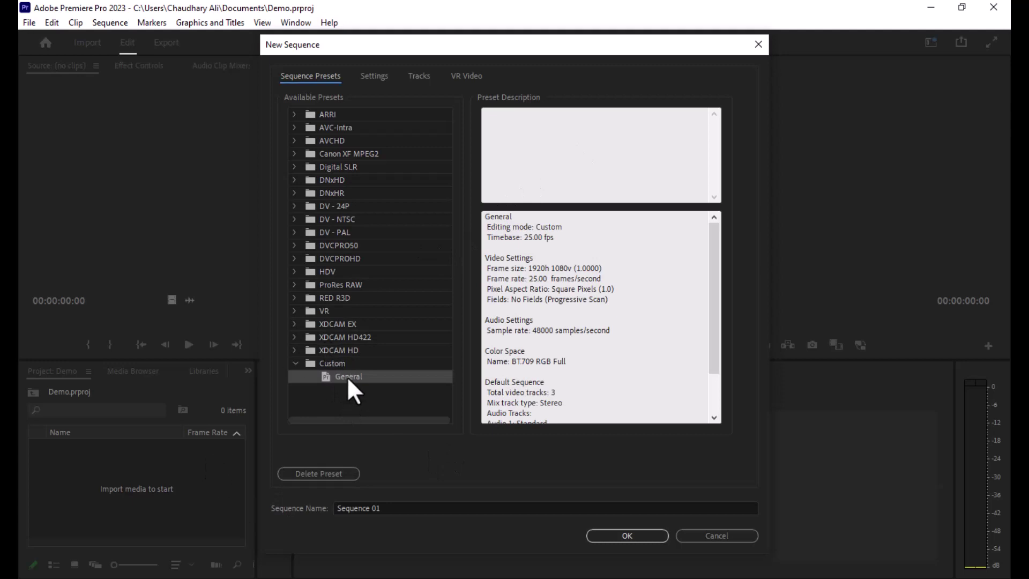
{"action": "left_click", "coordinate": [652, 538]}
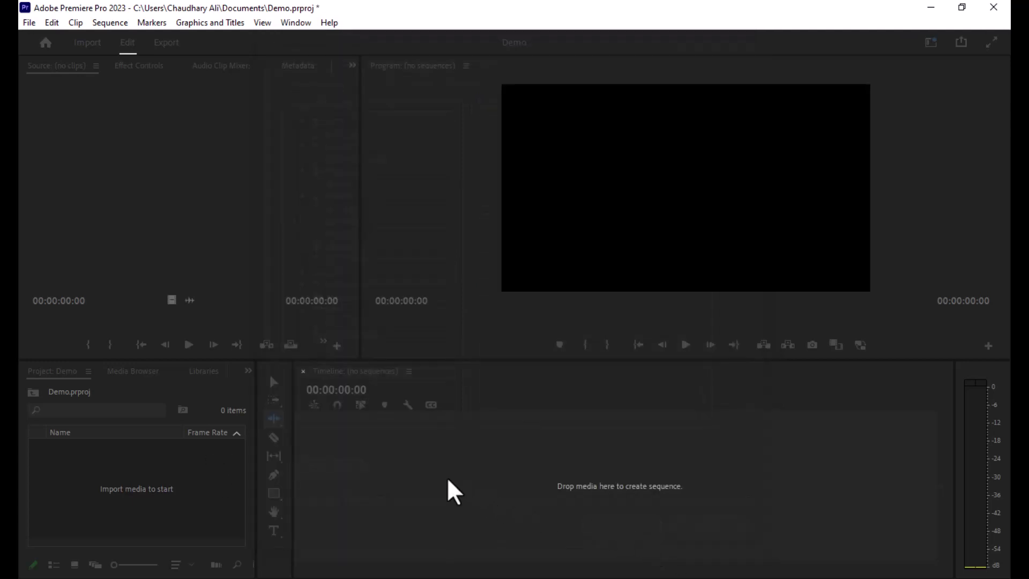
{"action": "right_click", "coordinate": [152, 482]}
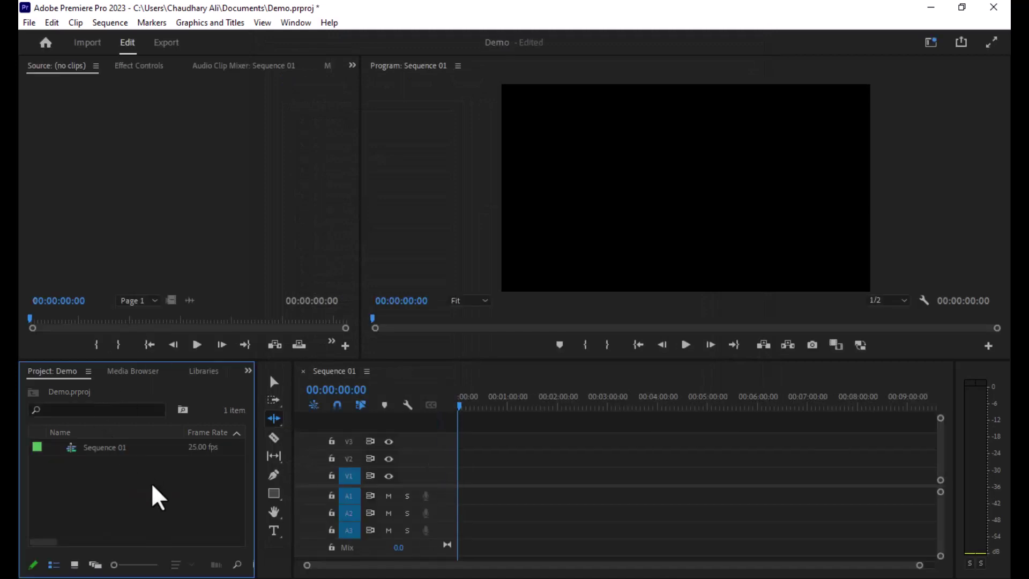
{"action": "mouse_move", "coordinate": [284, 293]}
{"action": "left_click", "coordinate": [332, 292]}
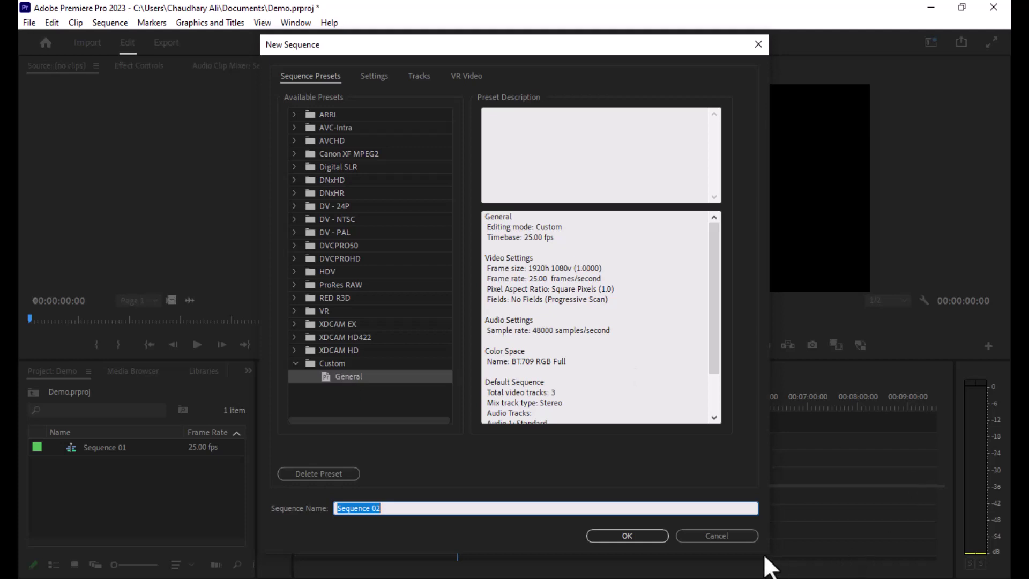
{"action": "left_click", "coordinate": [651, 538]}
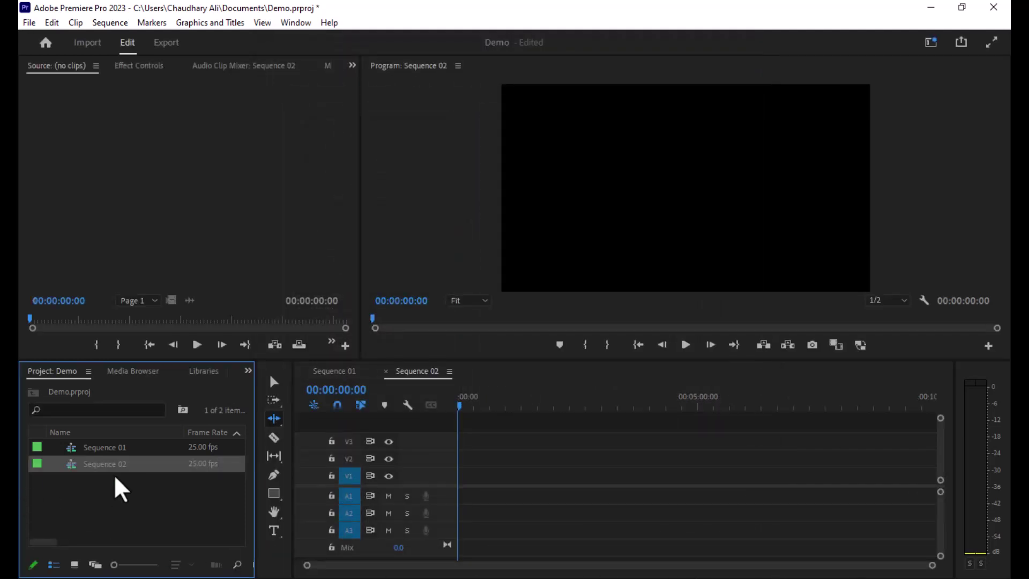
{"action": "key", "text": "Delete"}
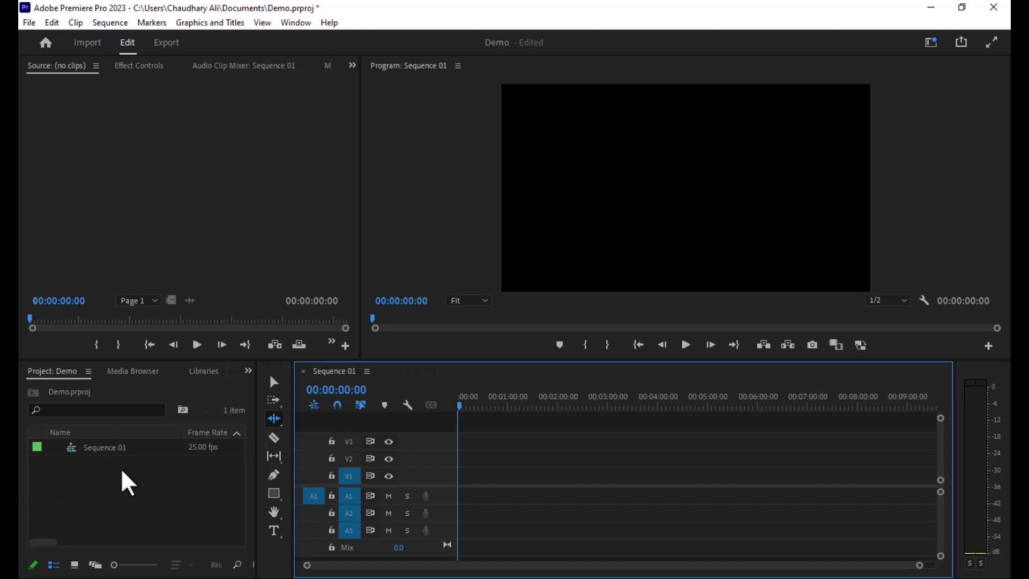
{"action": "left_click", "coordinate": [122, 469]}
{"action": "left_click", "coordinate": [137, 448]}
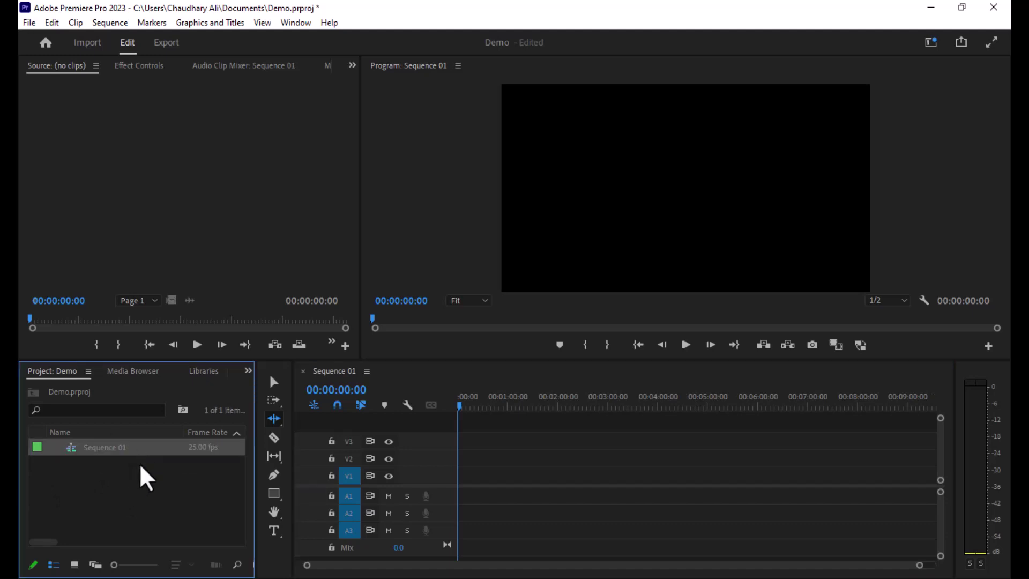
{"action": "left_click_drag", "start_coordinate": [141, 465], "coordinate": [886, 494]}
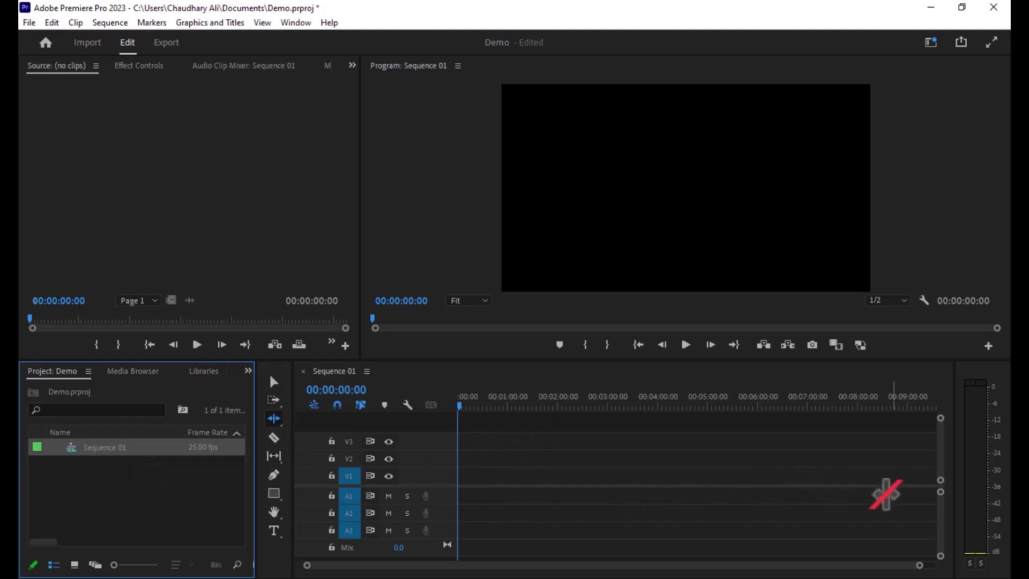
{"action": "left_click_drag", "start_coordinate": [885, 494], "coordinate": [736, 499]}
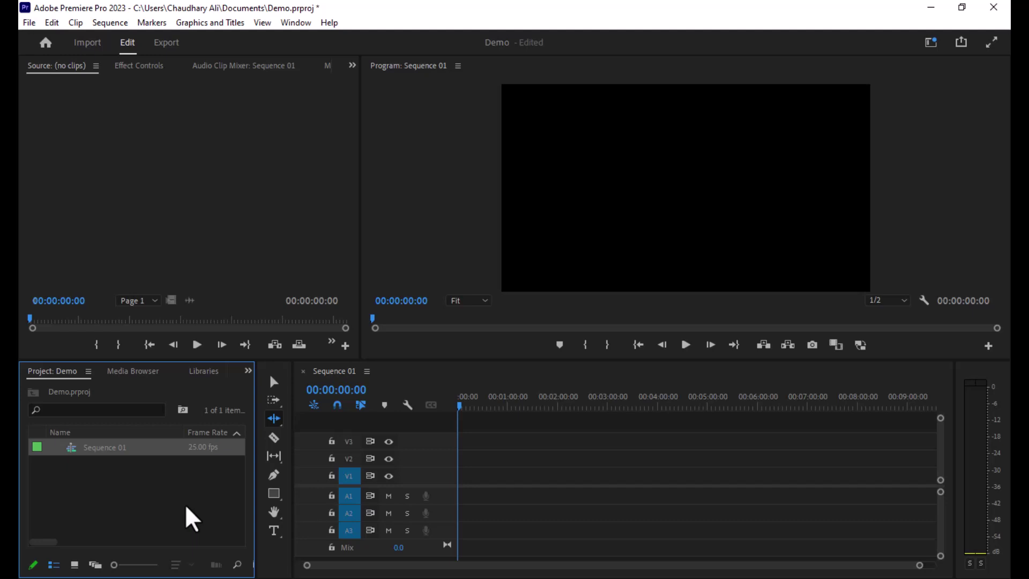
Step: Add a new bin named 'Videos' to the project
{"action": "right_click", "coordinate": [135, 480]}
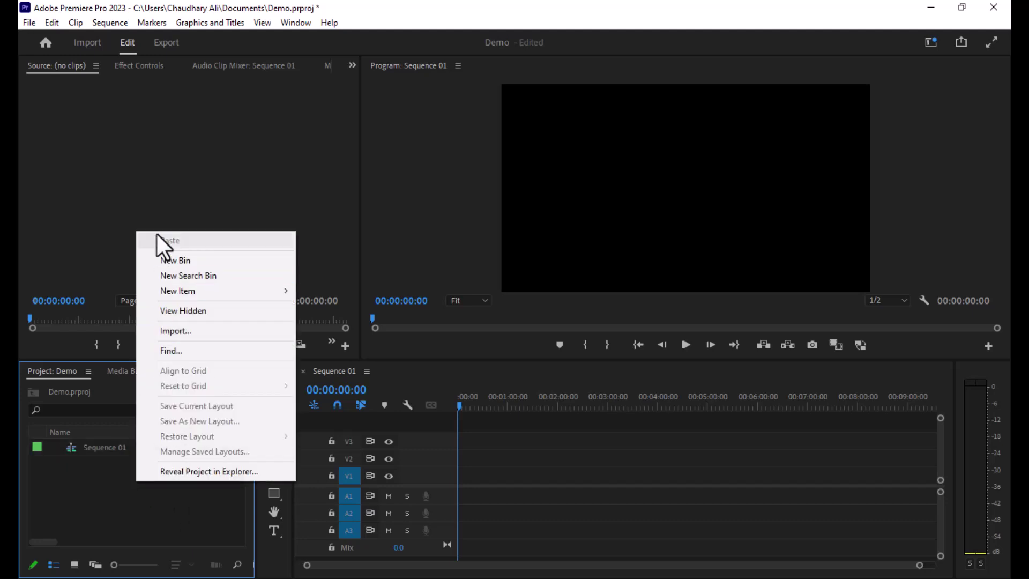
{"action": "left_click", "coordinate": [169, 256]}
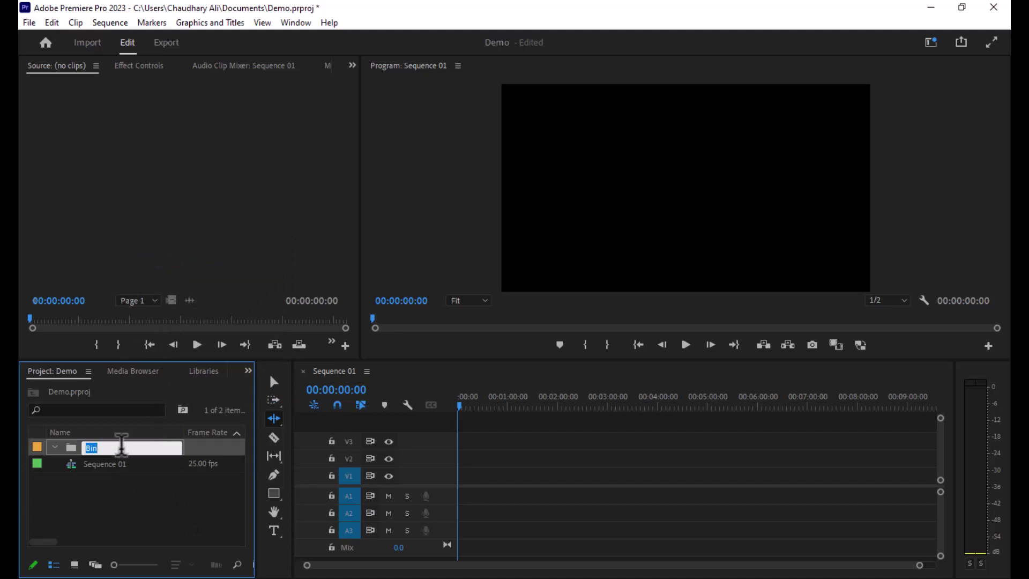
{"action": "type", "text": "Vid"}
{"action": "key", "text": "BackSpace"}
{"action": "type", "text": "deo"}
{"action": "type", "text": "s"}
{"action": "key", "text": "Tab"}
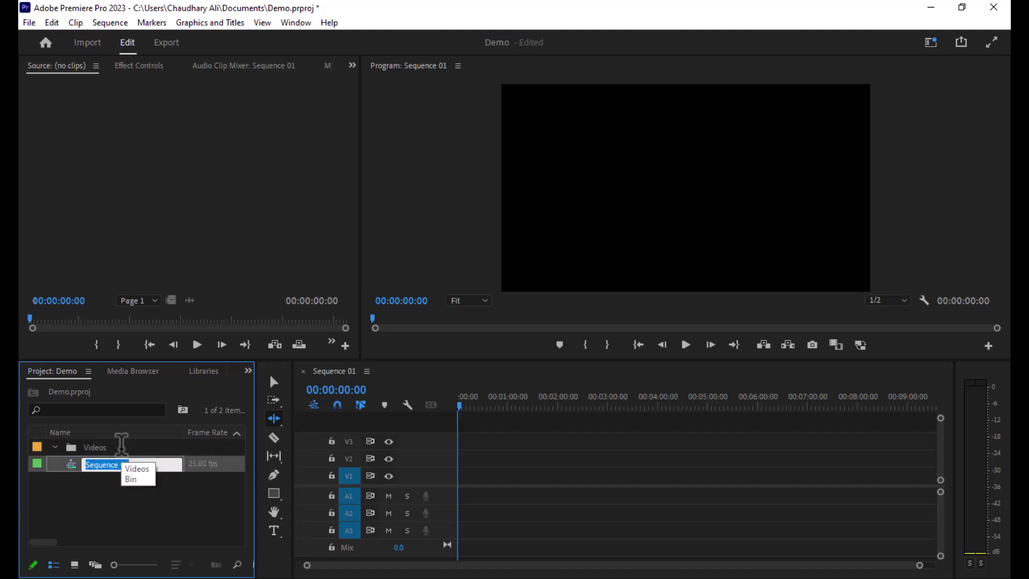
{"action": "left_click", "coordinate": [107, 518]}
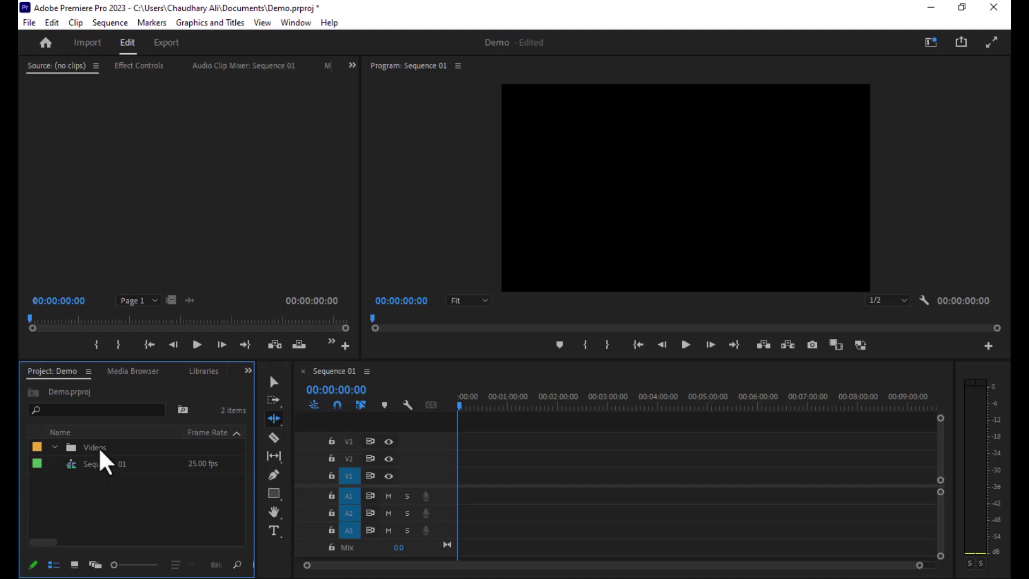
Step: Add a second bin named 'Music'
{"action": "right_click", "coordinate": [117, 498]}
{"action": "mouse_move", "coordinate": [262, 307]}
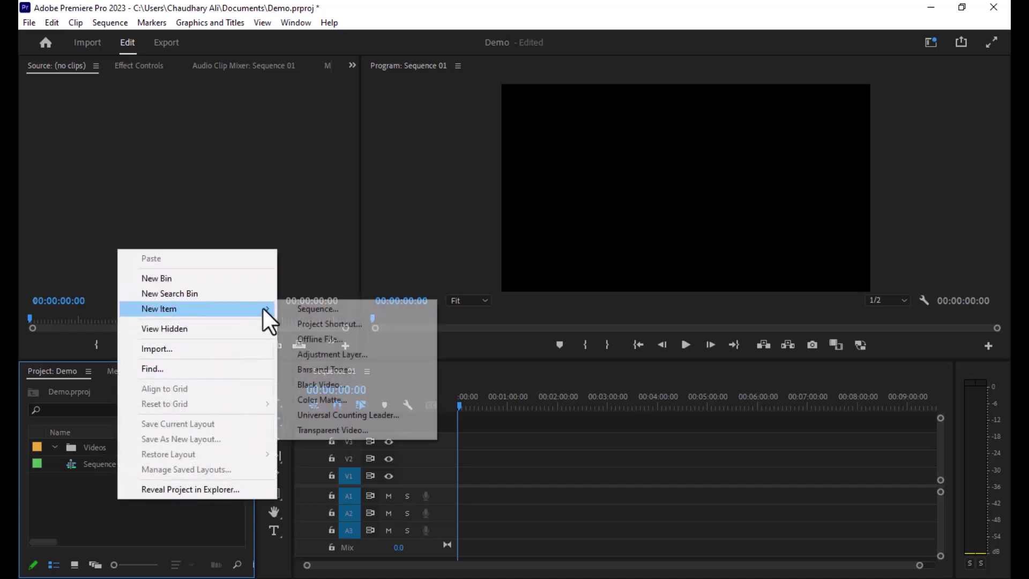
{"action": "left_click", "coordinate": [216, 277]}
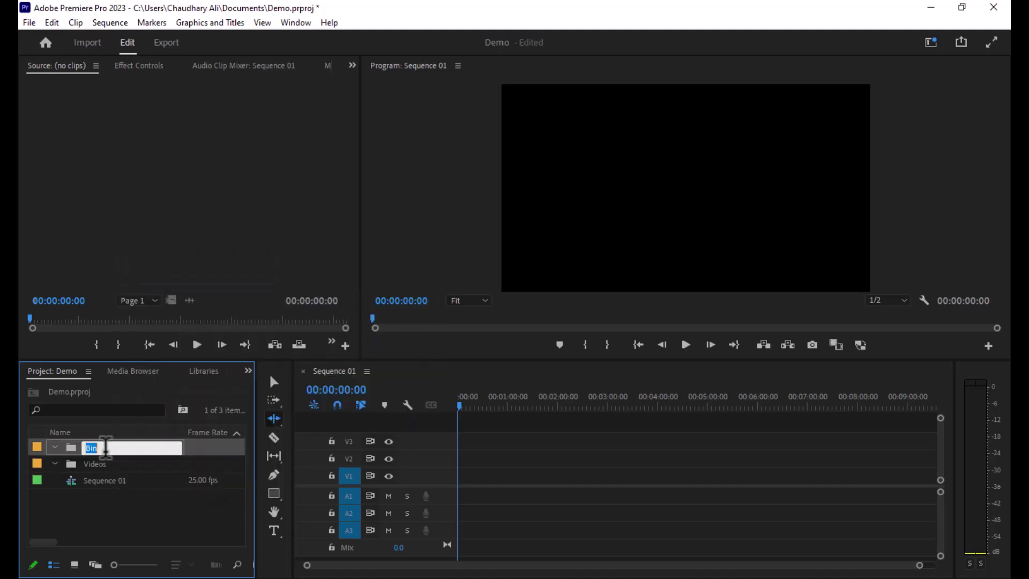
{"action": "type", "text": "Musi"}
{"action": "type", "text": "c"}
{"action": "left_click", "coordinate": [163, 499]}
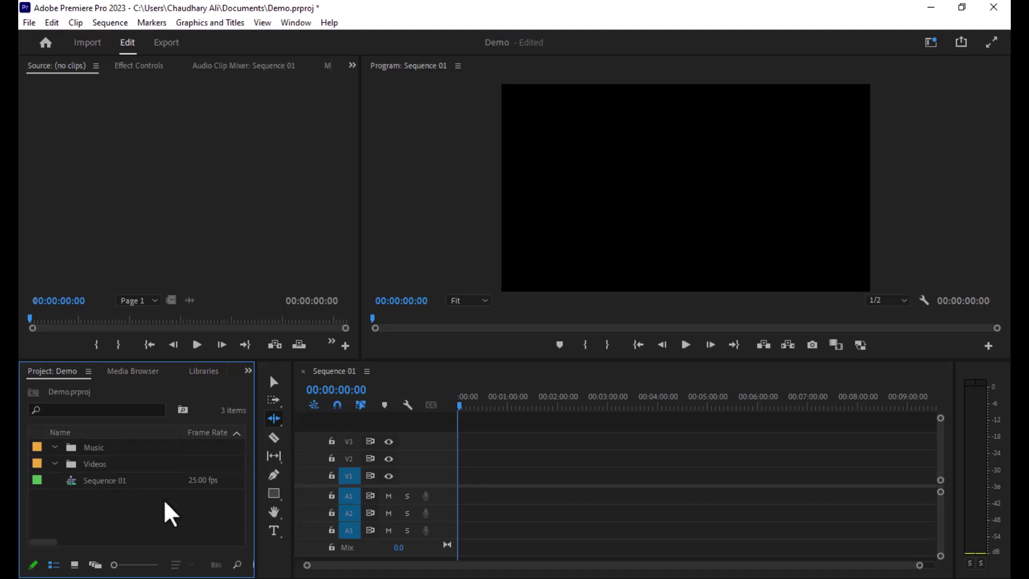
Step: Add a third bin named 'Photos'
{"action": "right_click", "coordinate": [163, 499]}
{"action": "left_click", "coordinate": [268, 288]}
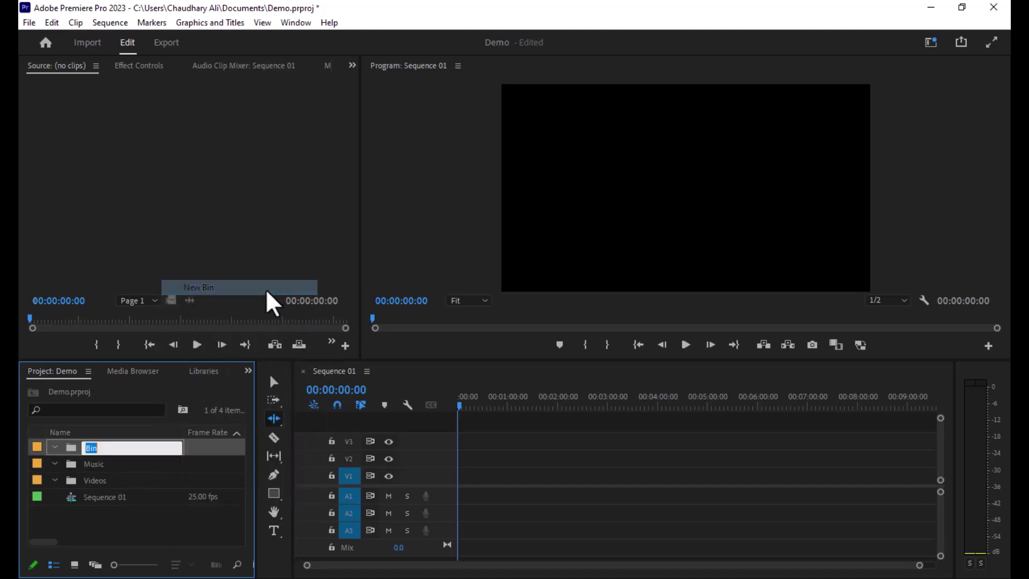
{"action": "type", "text": "P"}
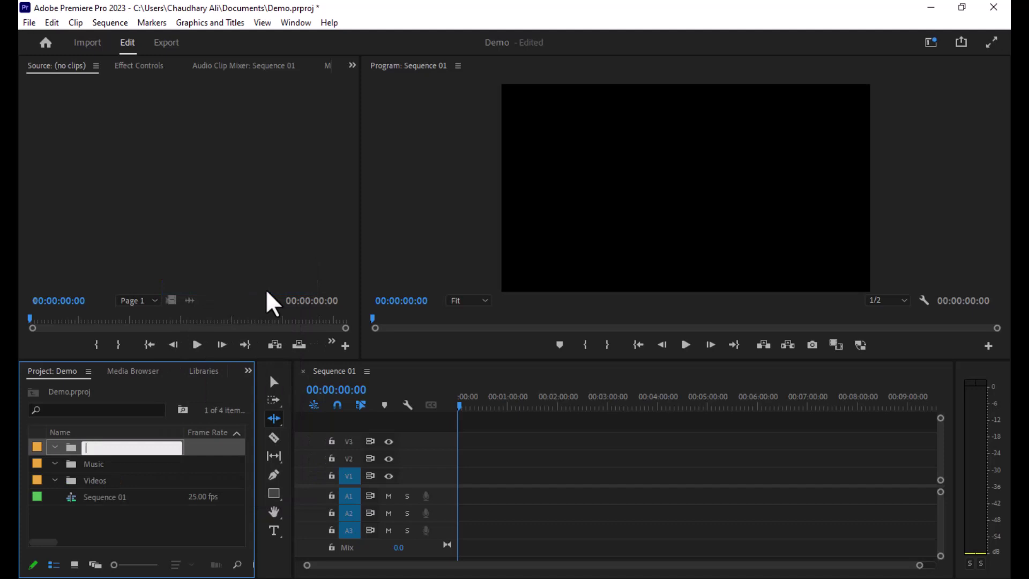
{"action": "type", "text": "hotos"}
{"action": "key", "text": "Tab"}
{"action": "left_click", "coordinate": [127, 524]}
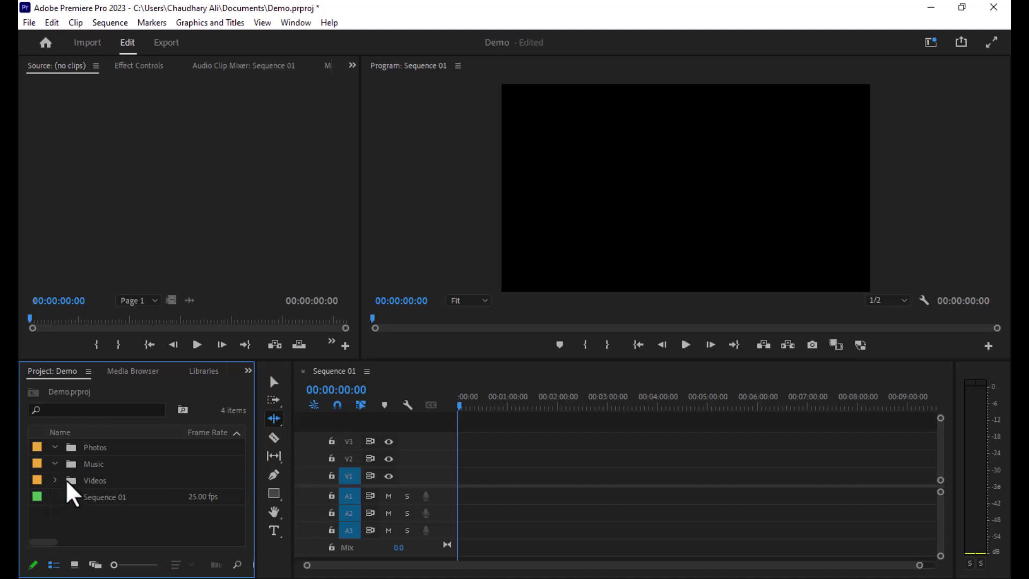
{"action": "left_click", "coordinate": [55, 447]}
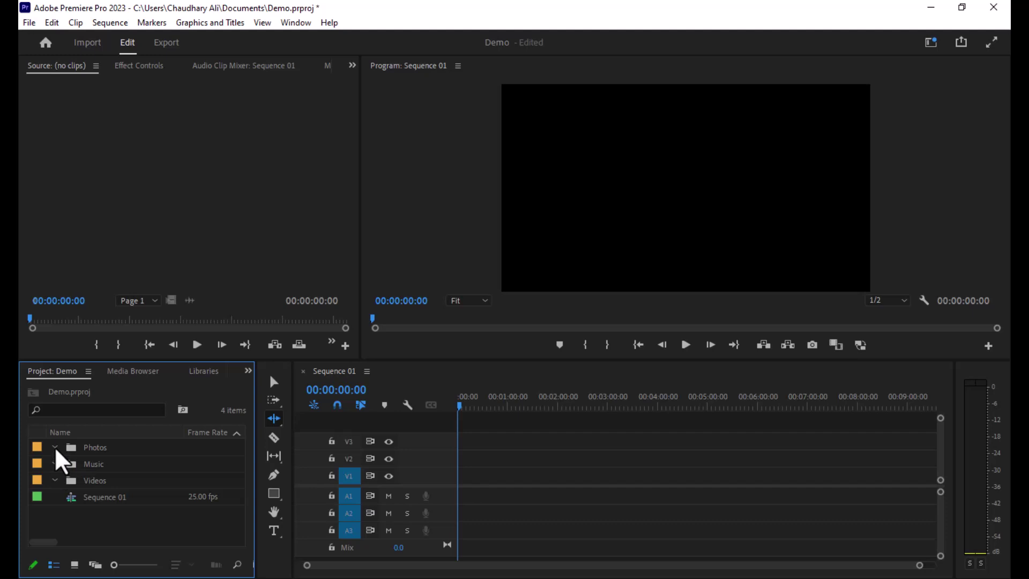
{"action": "left_click", "coordinate": [74, 565]}
{"action": "scroll", "coordinate": [117, 478], "scroll_direction": "down", "scroll_amount": 1}
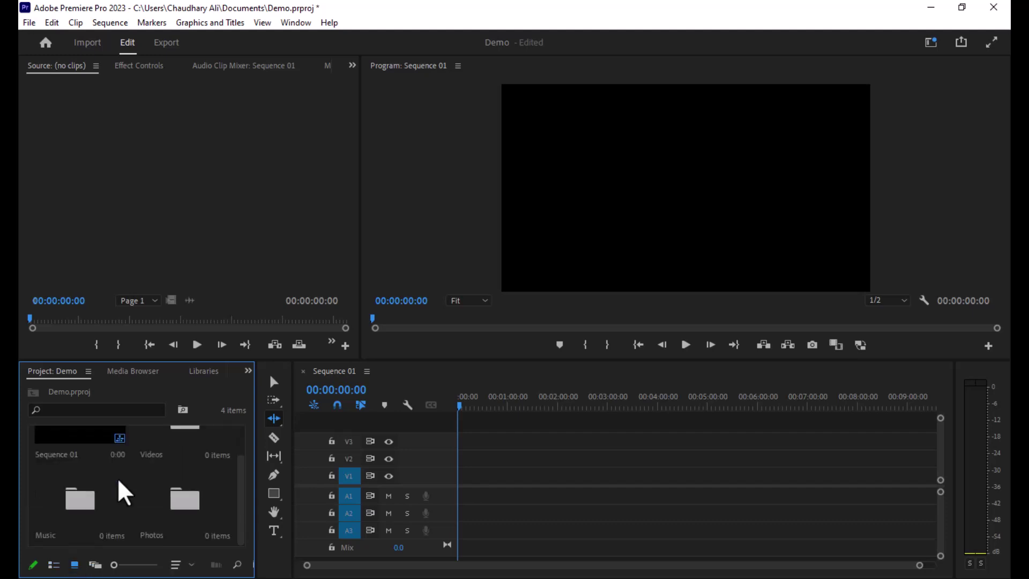
{"action": "left_click", "coordinate": [96, 564]}
{"action": "scroll", "coordinate": [114, 492], "scroll_direction": "up", "scroll_amount": 2}
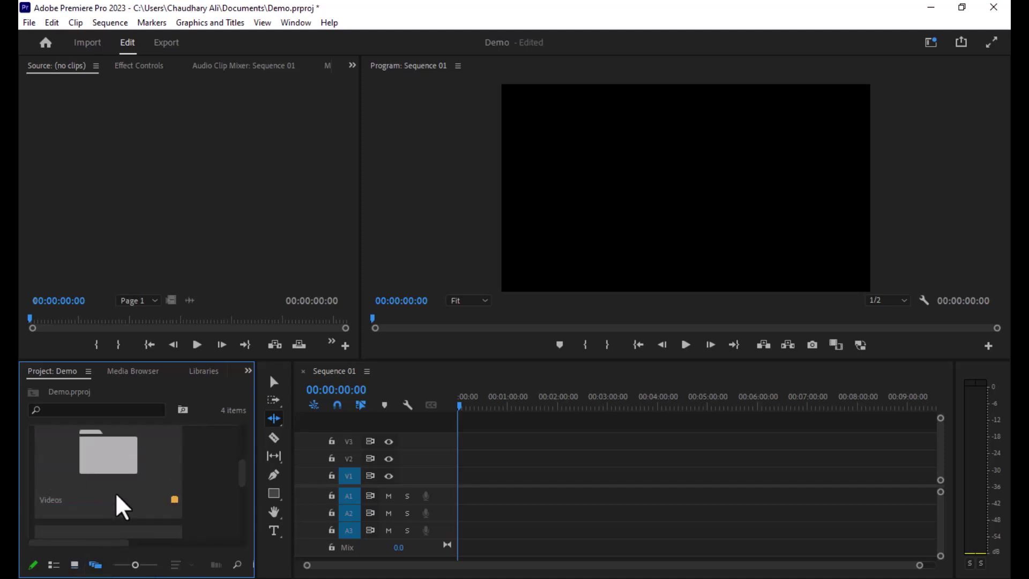
{"action": "scroll", "coordinate": [114, 488], "scroll_direction": "down", "scroll_amount": 3}
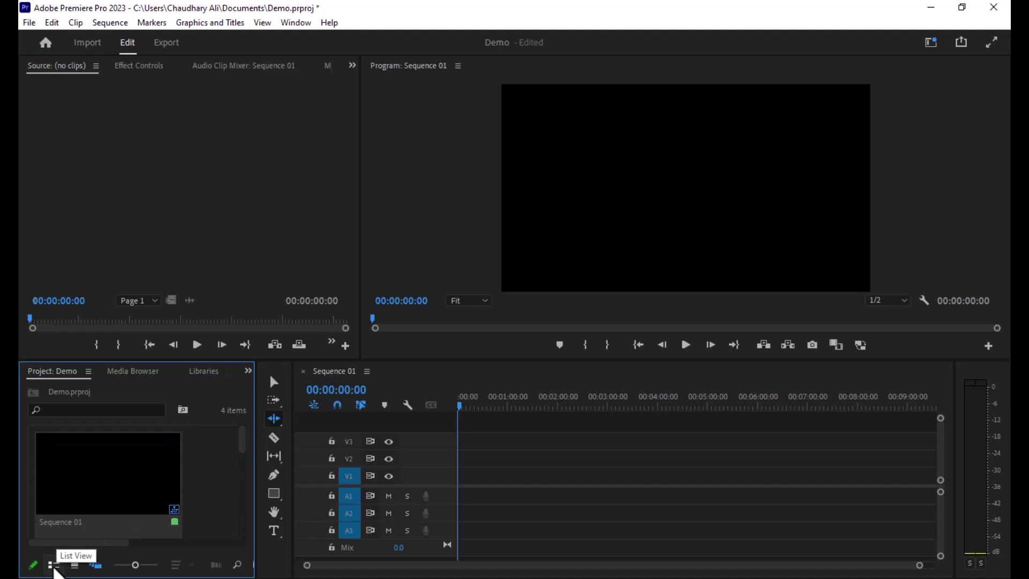
{"action": "left_click", "coordinate": [54, 566]}
{"action": "mouse_move", "coordinate": [85, 503]}
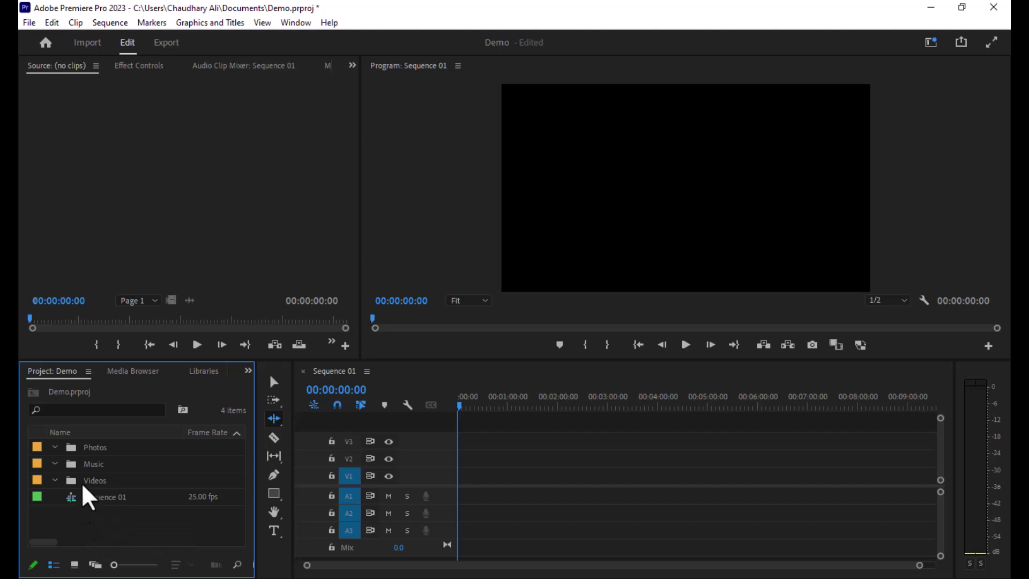
Step: Open the Videos bin and bring six video clips from Downloads, including rallye, into it
{"action": "double_click", "coordinate": [85, 480]}
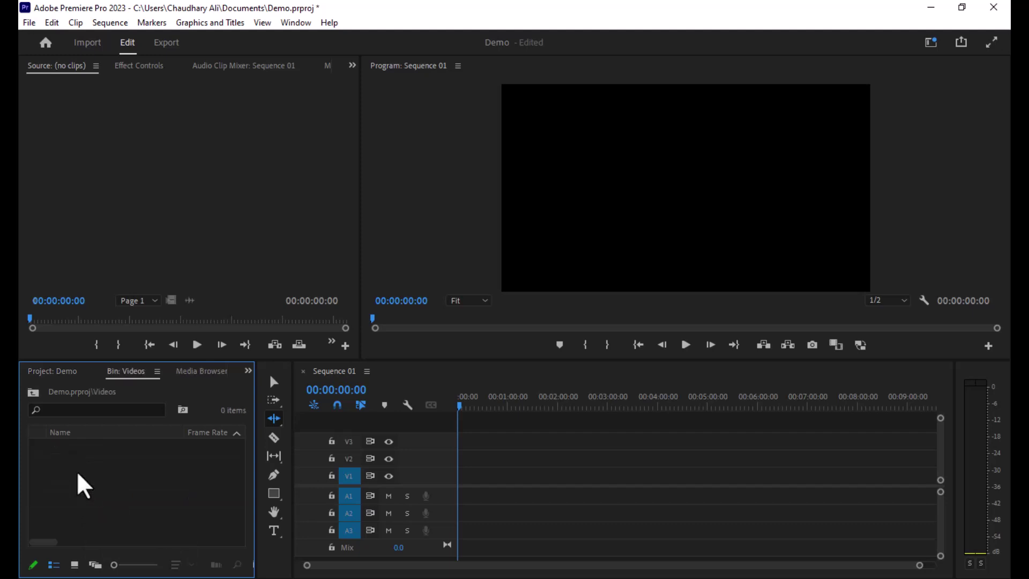
{"action": "left_click", "coordinate": [51, 371]}
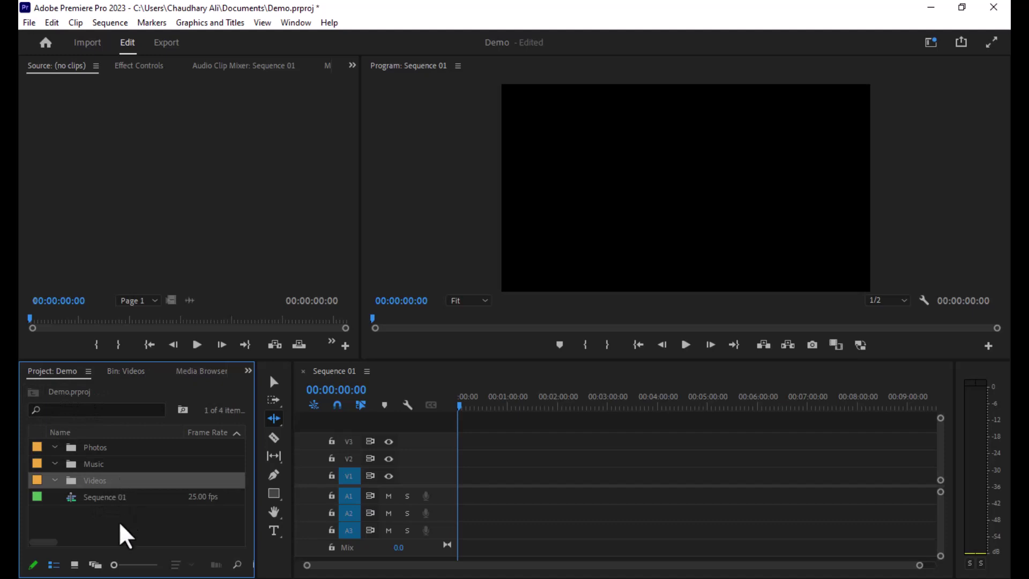
{"action": "double_click", "coordinate": [87, 481]}
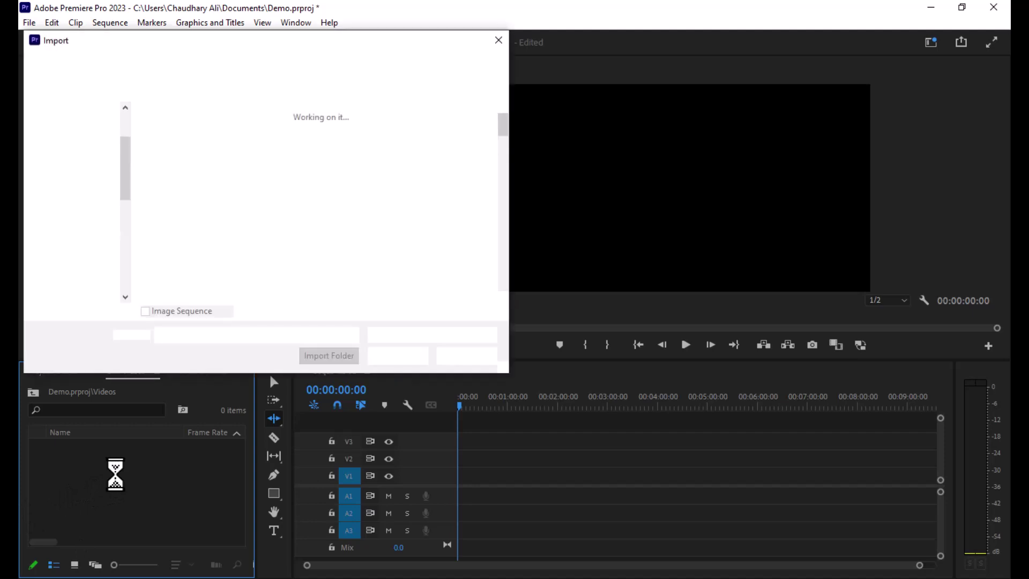
{"action": "left_click", "coordinate": [499, 40]}
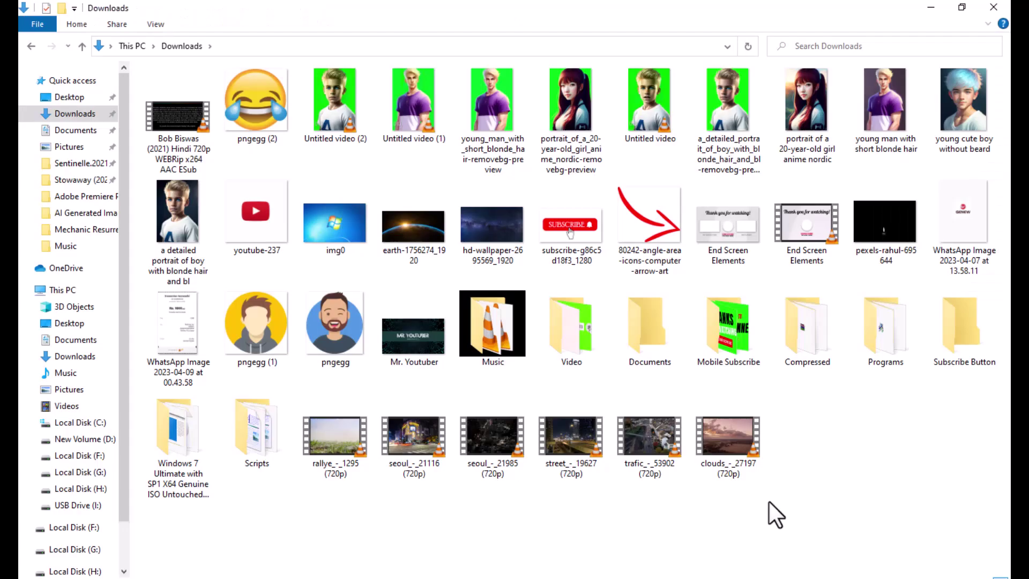
{"action": "mouse_move", "coordinate": [916, 455]}
{"action": "left_mouse_down"}
{"action": "mouse_move", "coordinate": [455, 451]}
{"action": "mouse_move", "coordinate": [347, 439]}
{"action": "left_mouse_up"}
{"action": "mouse_move", "coordinate": [415, 457]}
{"action": "left_mouse_down"}
{"action": "mouse_move", "coordinate": [643, 541]}
{"action": "mouse_move", "coordinate": [384, 557]}
{"action": "left_mouse_up"}
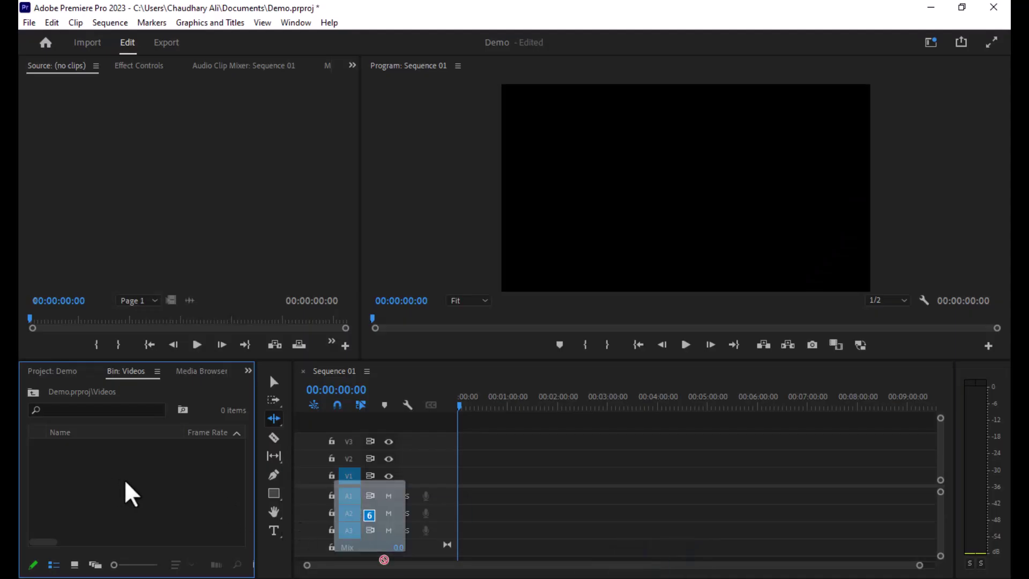
{"action": "left_click_drag", "start_coordinate": [126, 482], "coordinate": [128, 481]}
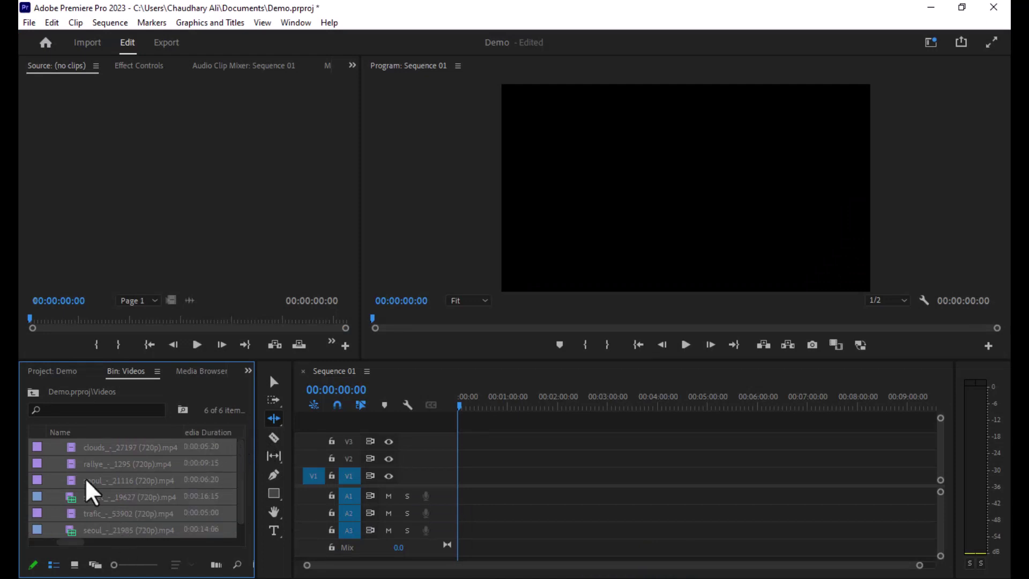
Step: Go up to the project's top level, collapse the Videos folder, then expand it again
{"action": "left_click", "coordinate": [34, 389]}
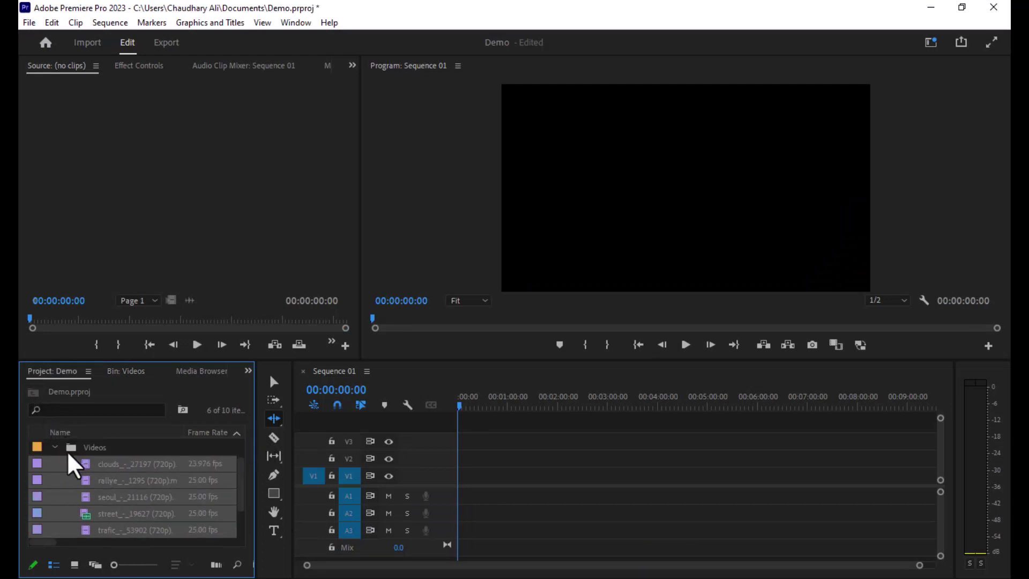
{"action": "left_click", "coordinate": [55, 446]}
{"action": "left_click", "coordinate": [79, 463]}
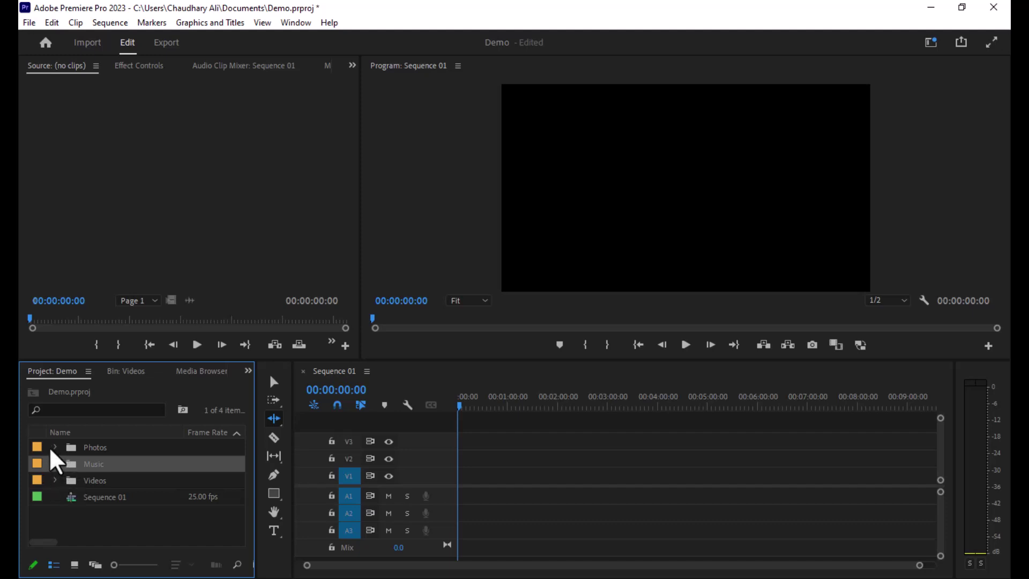
{"action": "left_click", "coordinate": [55, 479]}
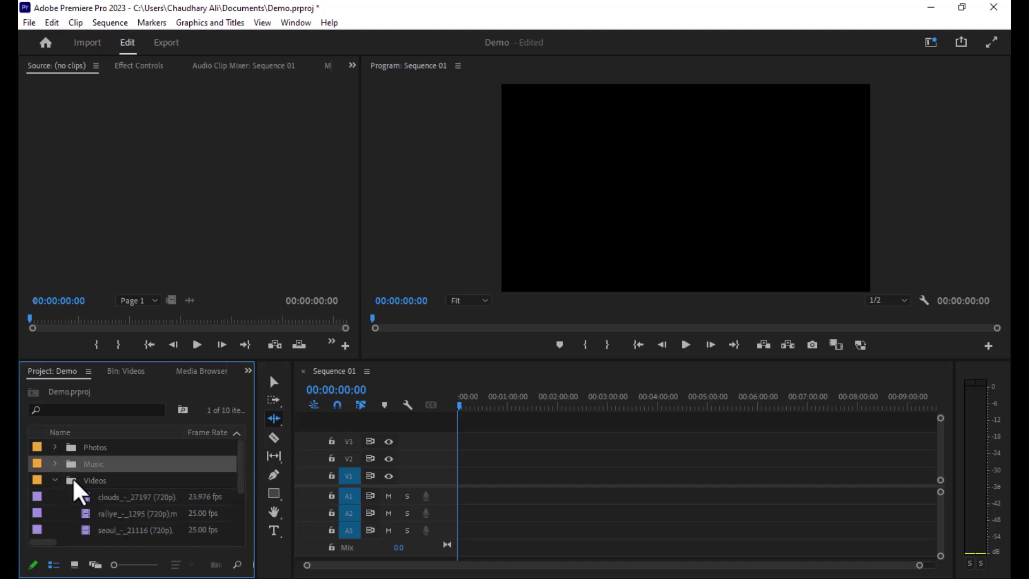
{"action": "left_click", "coordinate": [55, 480]}
Step: Open the seoul_-_21116 clip in the Source monitor and preview it from the beginning
{"action": "double_click", "coordinate": [75, 480]}
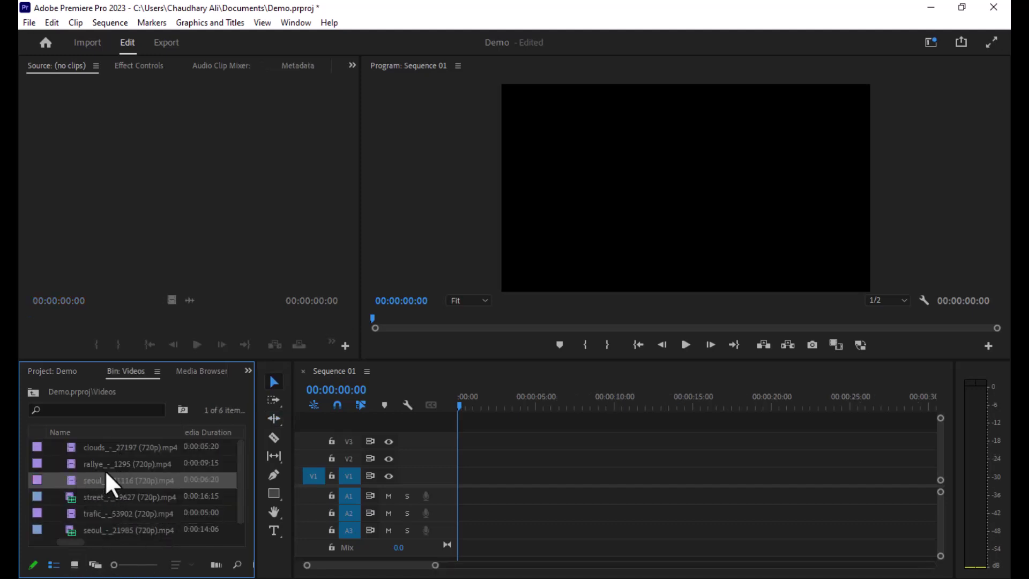
{"action": "double_click", "coordinate": [142, 479]}
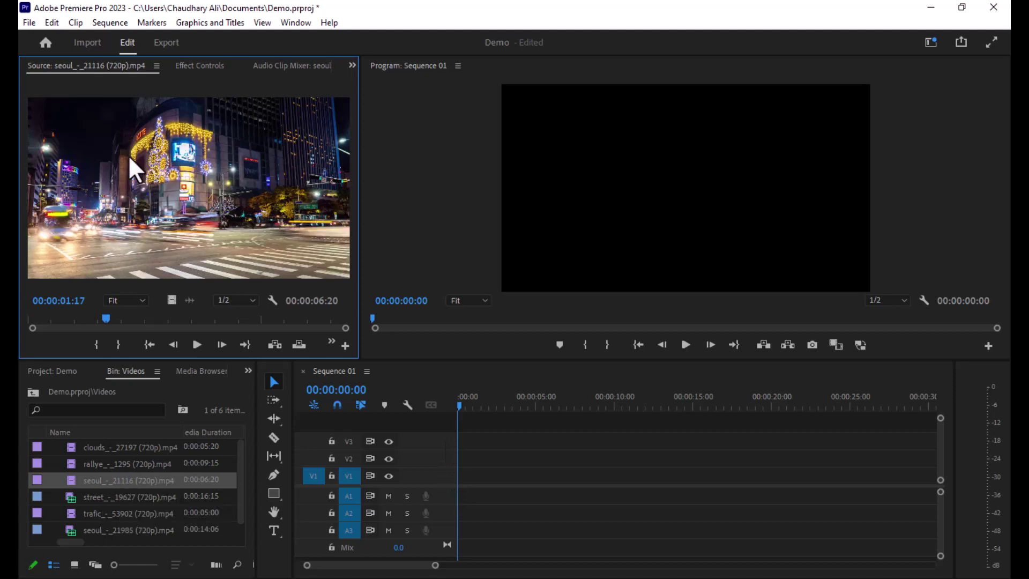
{"action": "left_click", "coordinate": [187, 346]}
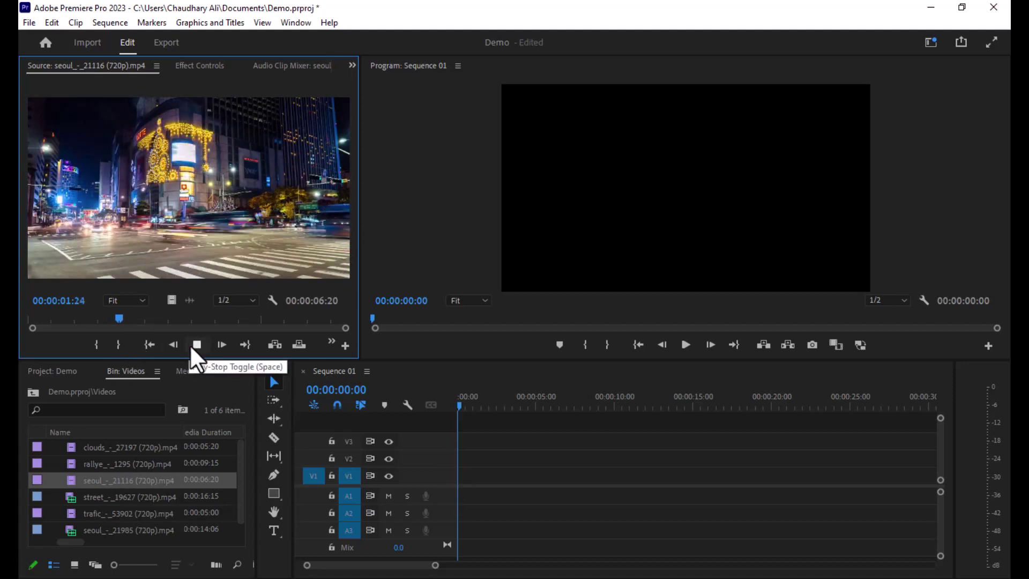
{"action": "left_click", "coordinate": [191, 344]}
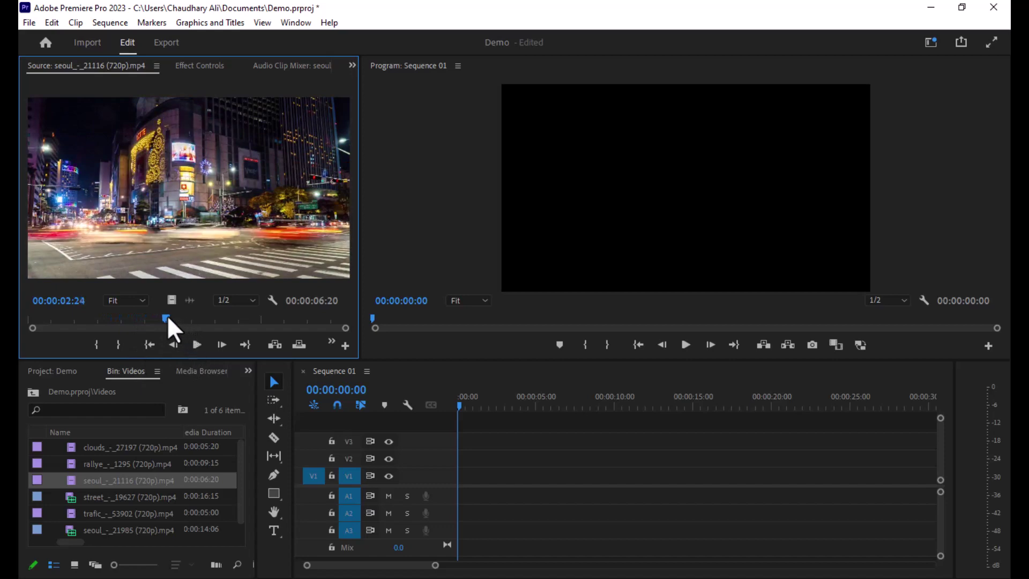
{"action": "left_click_drag", "start_coordinate": [168, 318], "coordinate": [30, 321]}
Step: Mark In at 00:00:01:19 and Out at 00:00:04:00, then drag the clip onto V1's start
{"action": "left_click", "coordinate": [197, 344]}
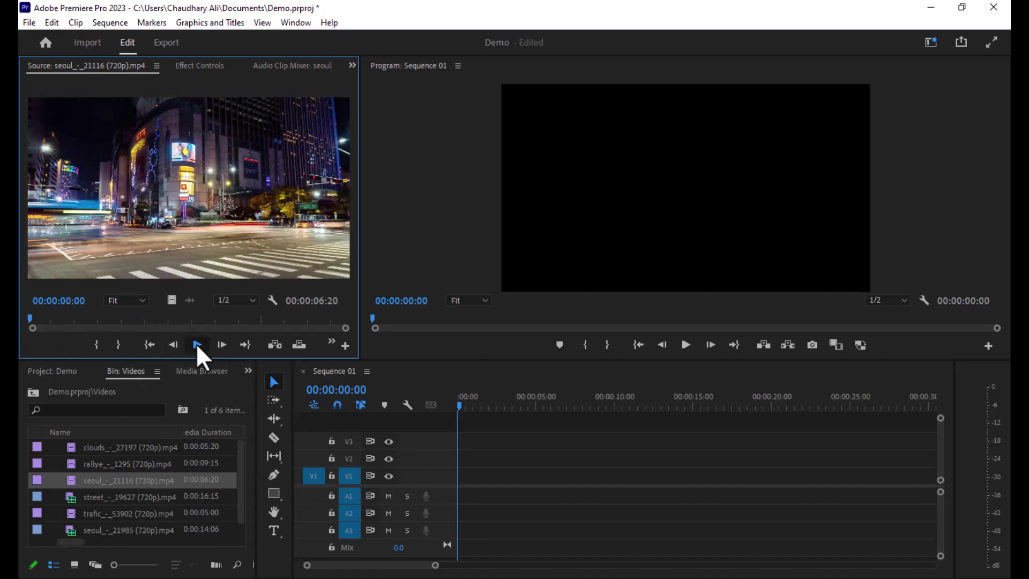
{"action": "left_click", "coordinate": [196, 343]}
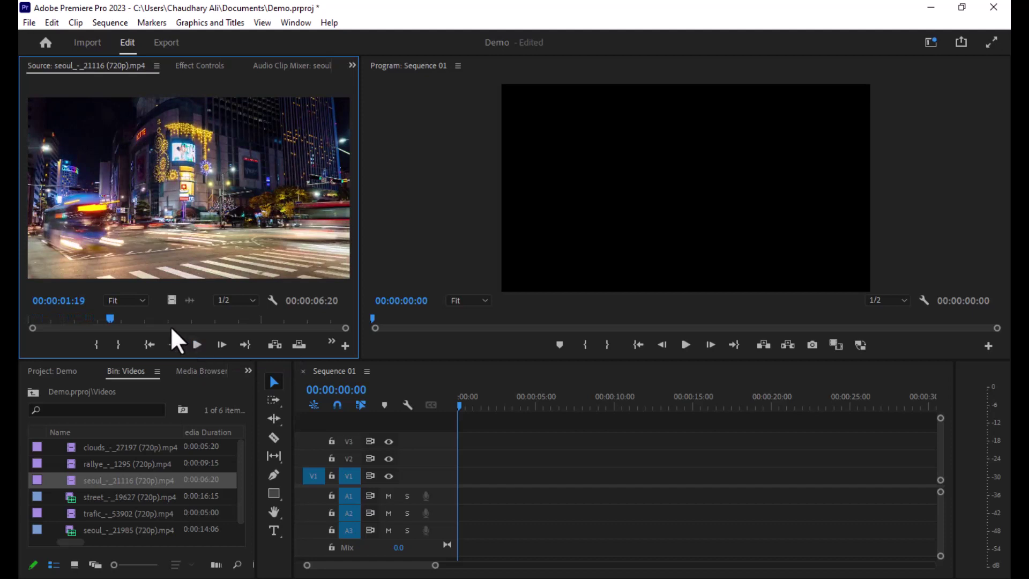
{"action": "key", "text": "i"}
{"action": "left_click", "coordinate": [191, 344]}
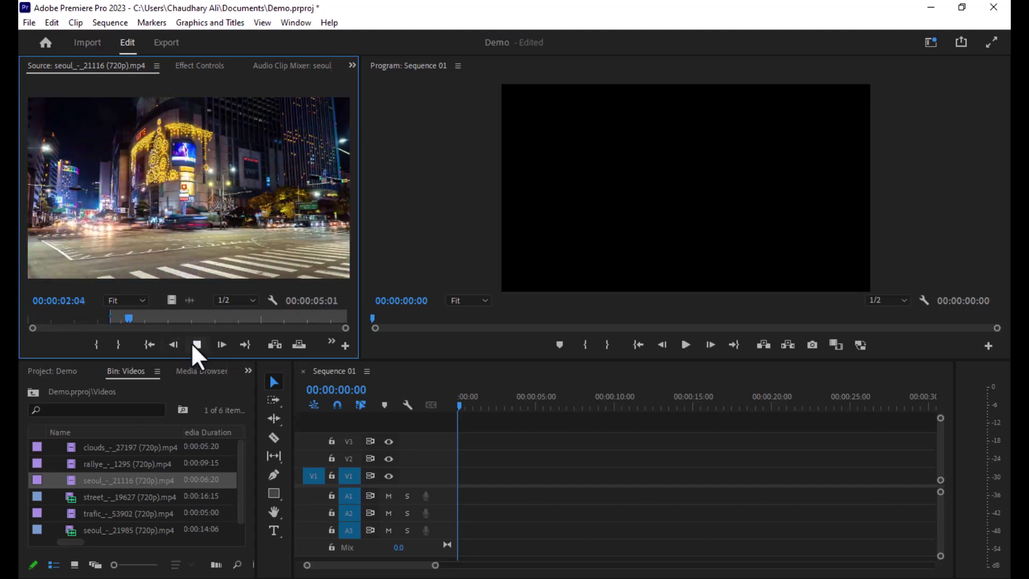
{"action": "left_click", "coordinate": [198, 344]}
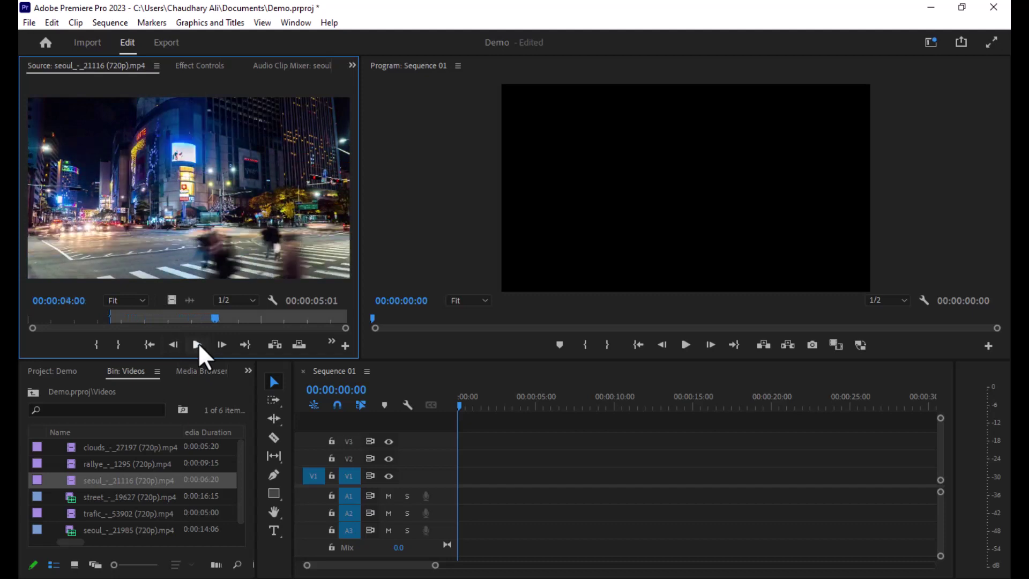
{"action": "key", "text": "o"}
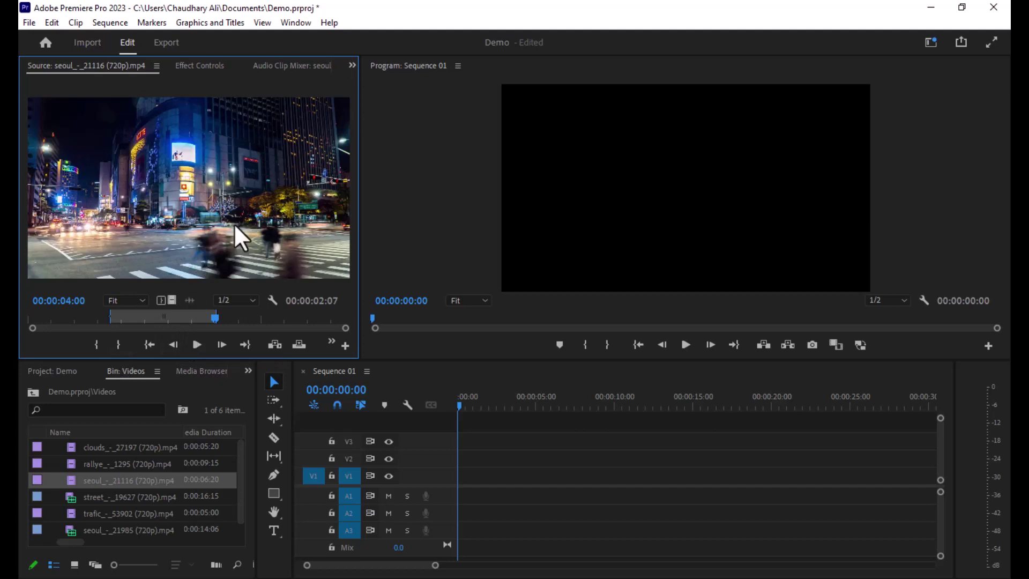
{"action": "left_click_drag", "start_coordinate": [158, 175], "coordinate": [441, 469]}
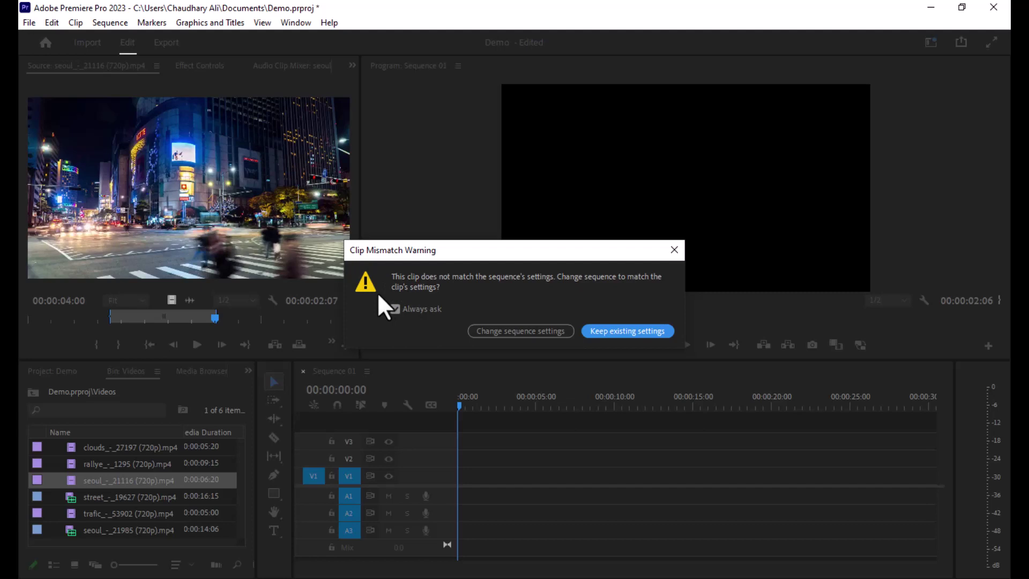
Step: Keep the existing sequence settings and scale the seoul clip up to fill the frame
{"action": "left_click", "coordinate": [652, 335]}
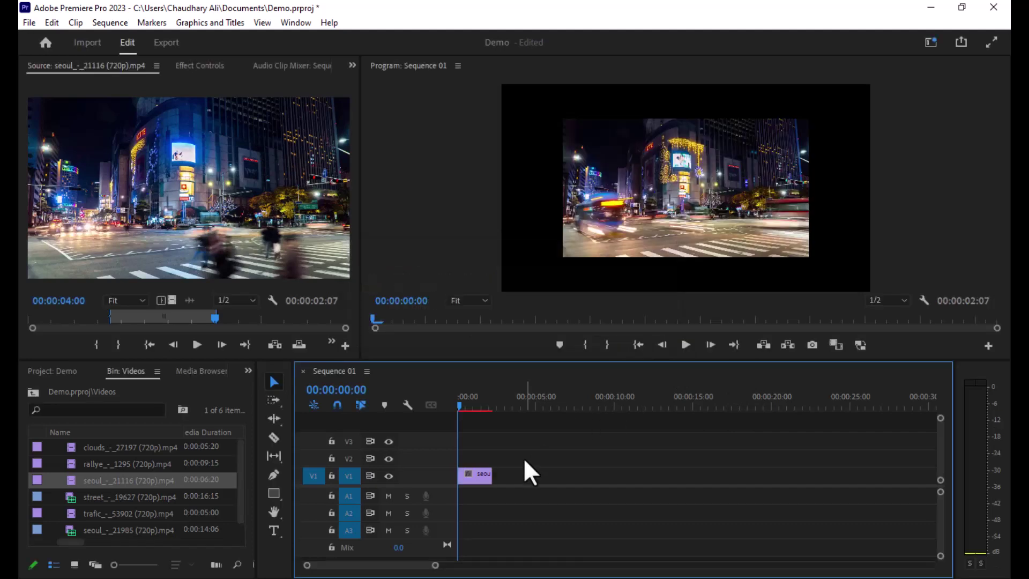
{"action": "left_click", "coordinate": [677, 182]}
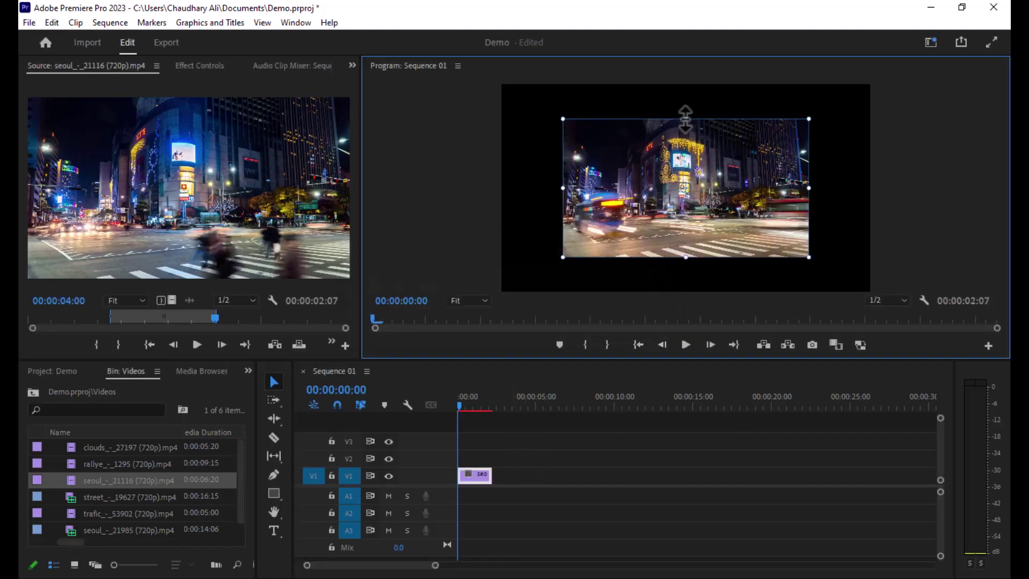
{"action": "left_click_drag", "start_coordinate": [685, 118], "coordinate": [701, 85]}
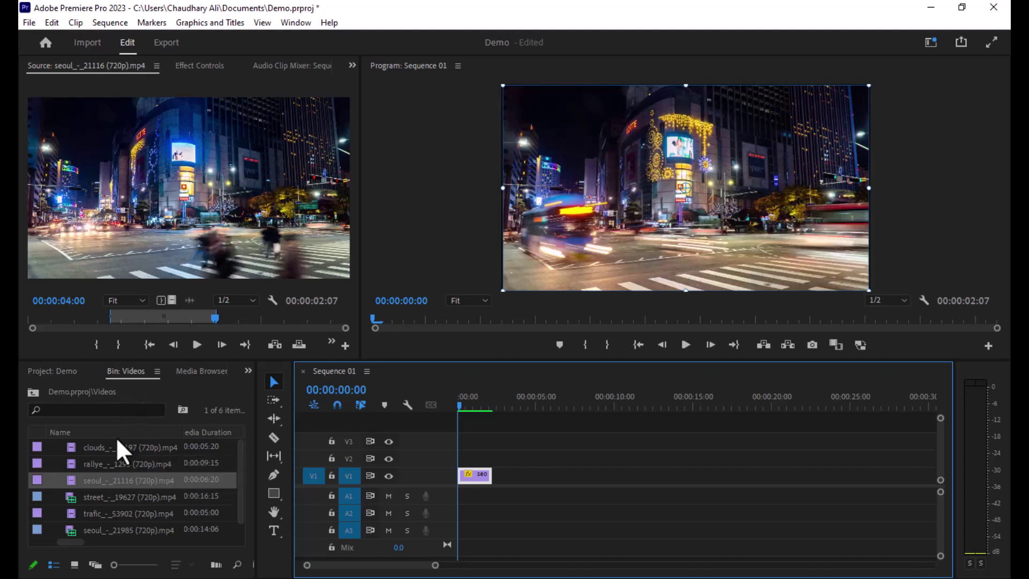
Step: Drop clouds_-_27197 right after seoul on V1 and enlarge it in the Program monitor
{"action": "left_click_drag", "start_coordinate": [110, 450], "coordinate": [487, 471]}
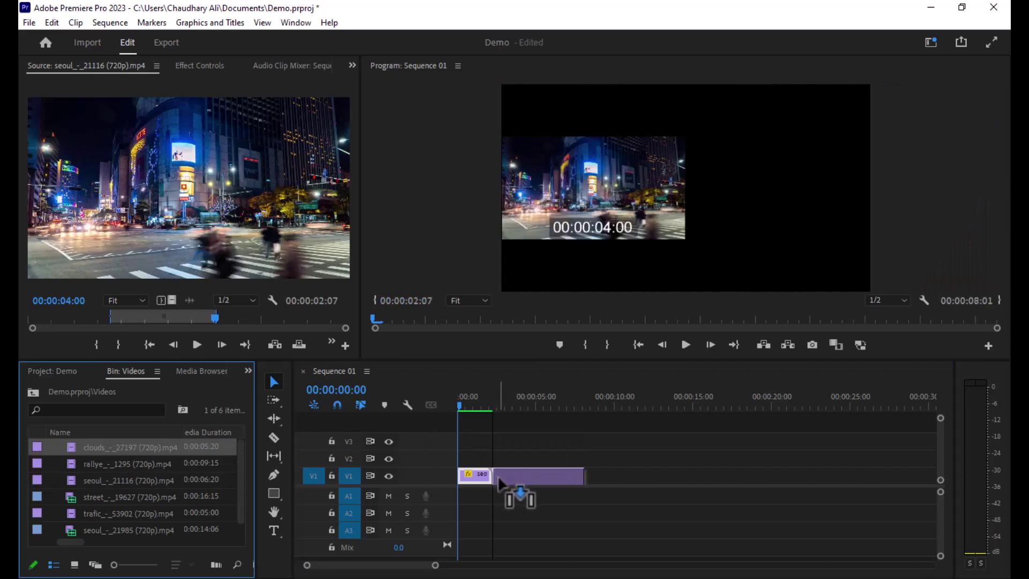
{"action": "left_click", "coordinate": [514, 408]}
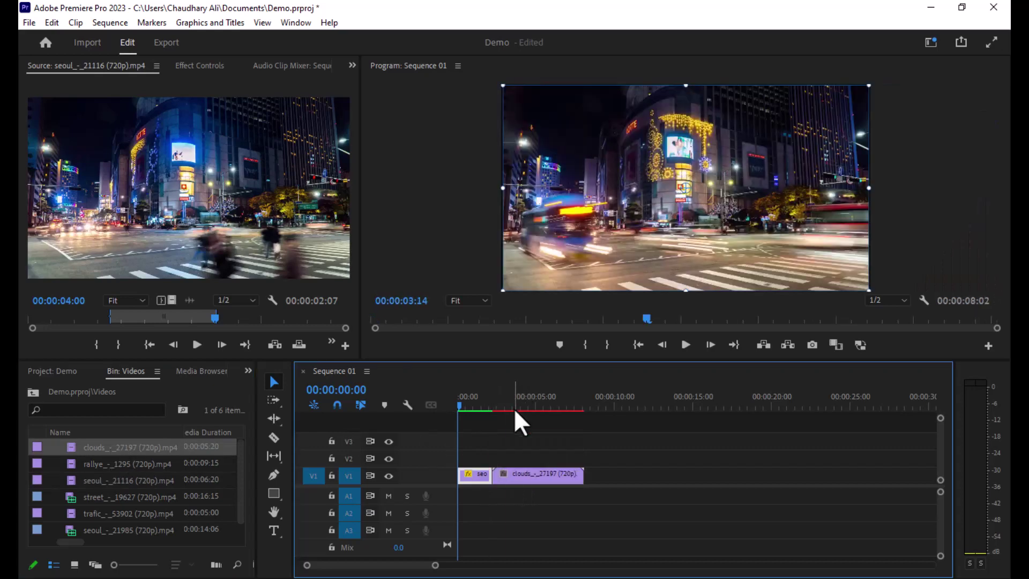
{"action": "left_click", "coordinate": [667, 216]}
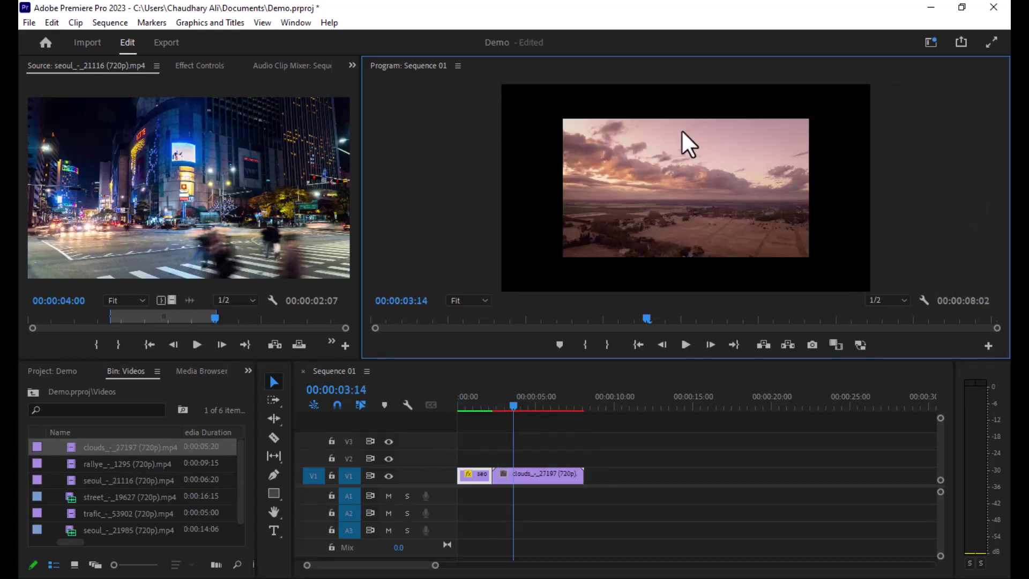
{"action": "left_click", "coordinate": [532, 472]}
{"action": "left_click", "coordinate": [626, 246]}
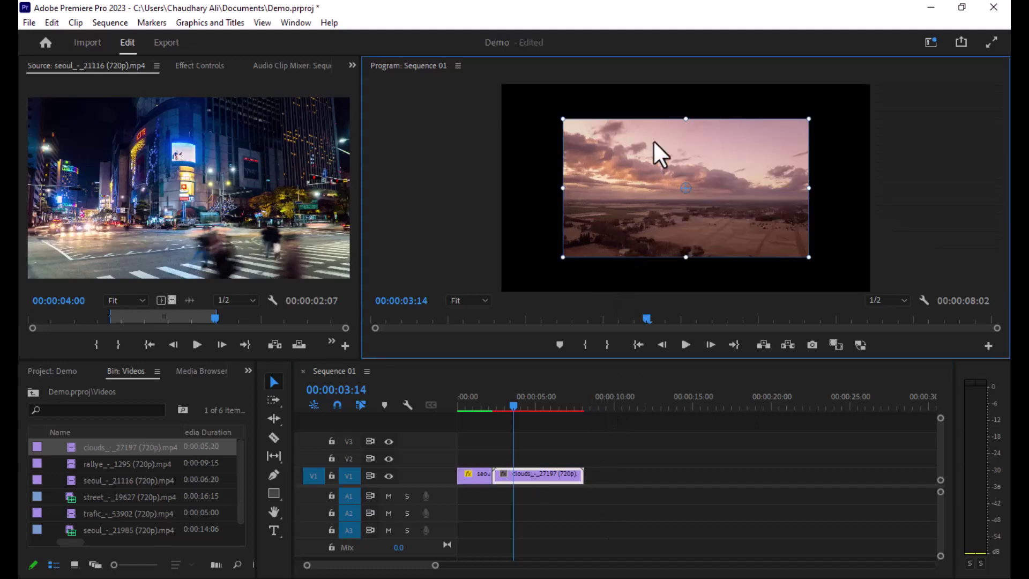
{"action": "left_click_drag", "start_coordinate": [685, 118], "coordinate": [695, 81]}
{"action": "left_click", "coordinate": [520, 406]}
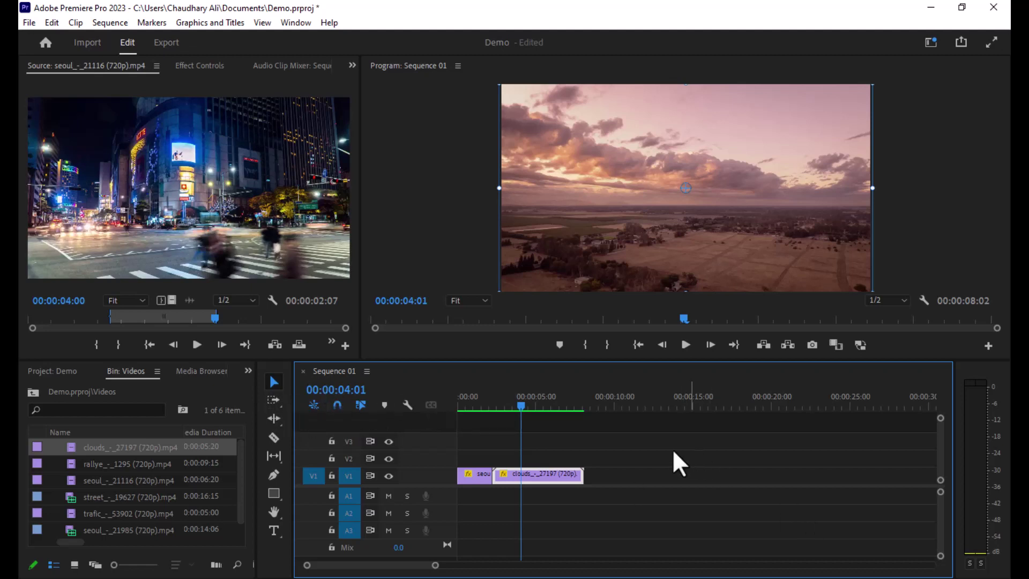
{"action": "left_click", "coordinate": [593, 436]}
Step: Marquee-select both the seoul and clouds clips on V1
{"action": "left_click_drag", "start_coordinate": [657, 450], "coordinate": [490, 517]}
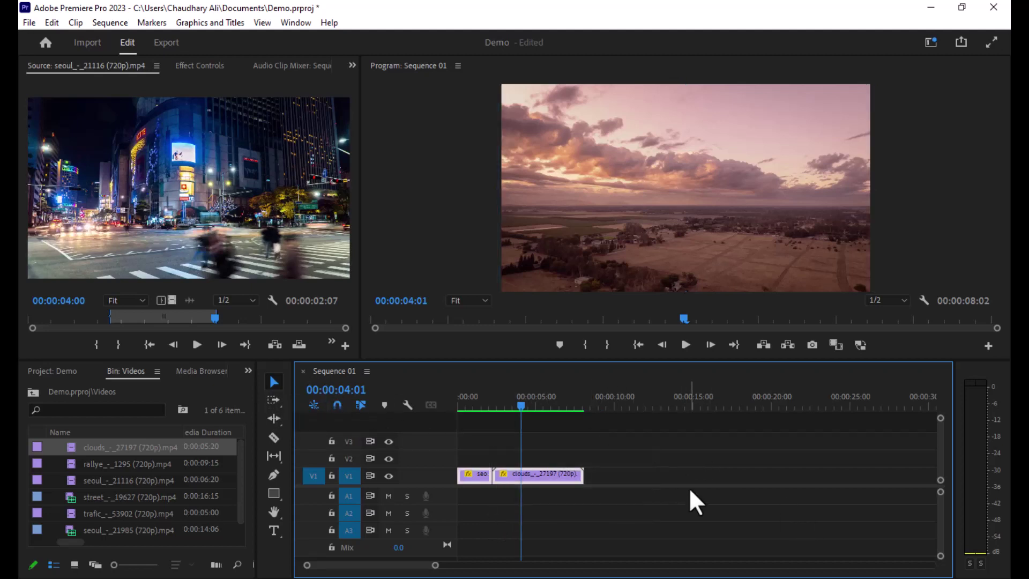
{"action": "left_click_drag", "start_coordinate": [658, 433], "coordinate": [469, 521]}
{"action": "left_click", "coordinate": [616, 469]}
{"action": "left_click_drag", "start_coordinate": [643, 430], "coordinate": [539, 512]}
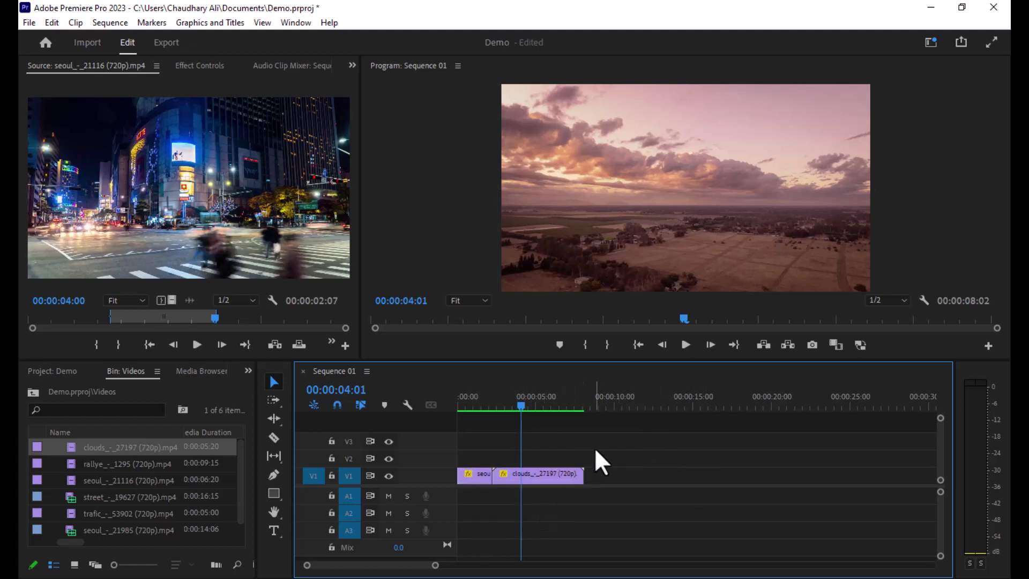
{"action": "left_click_drag", "start_coordinate": [611, 428], "coordinate": [482, 508]}
{"action": "left_click_drag", "start_coordinate": [629, 429], "coordinate": [531, 509]}
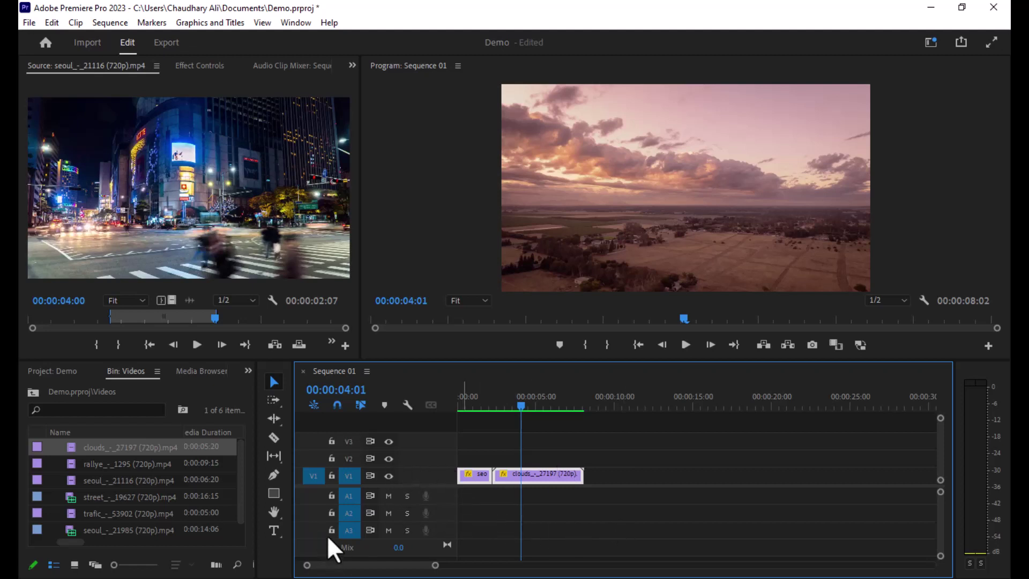
{"action": "left_click", "coordinate": [307, 494]}
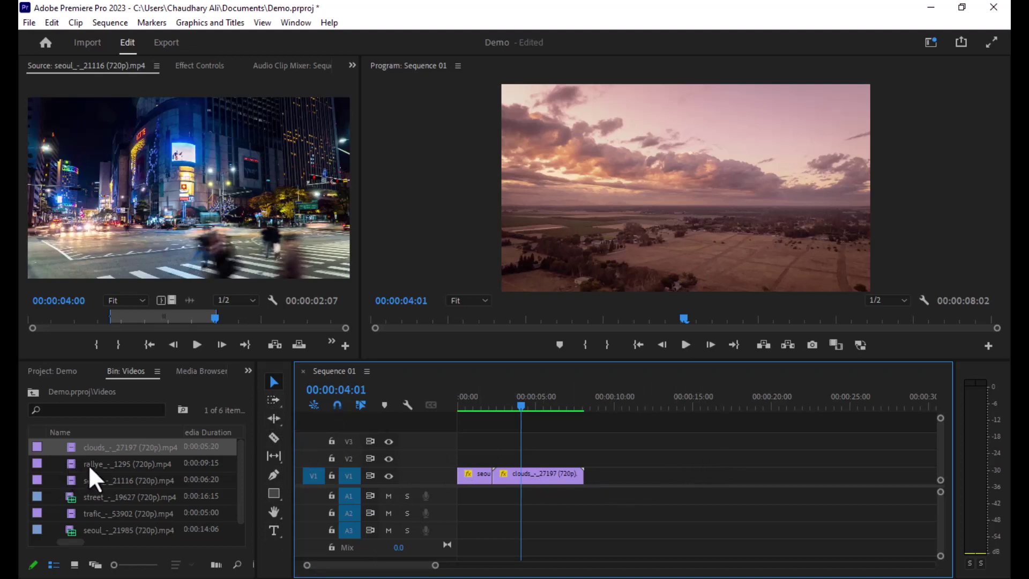
{"action": "left_click_drag", "start_coordinate": [89, 464], "coordinate": [560, 458]}
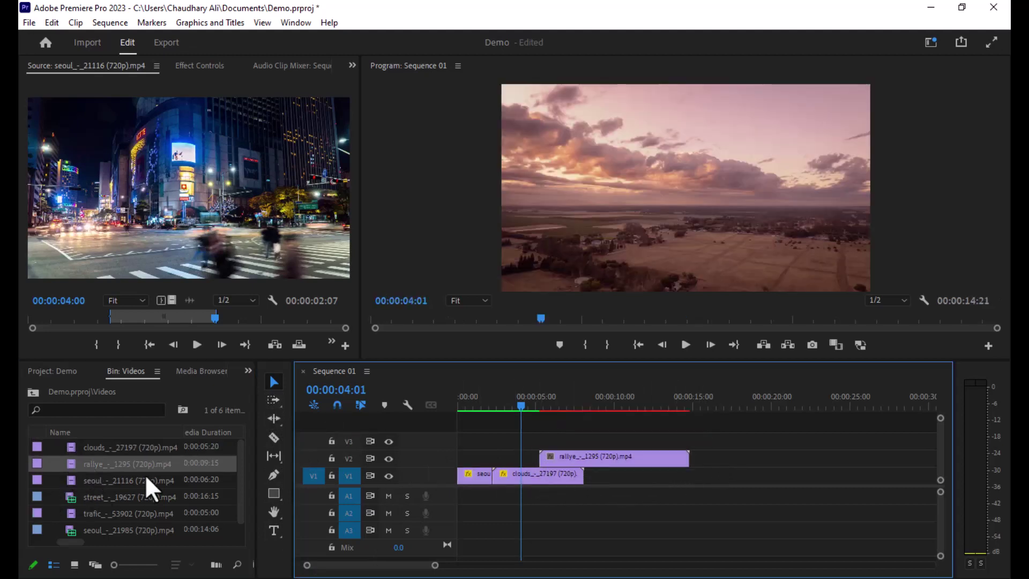
{"action": "mouse_move", "coordinate": [102, 464]}
{"action": "left_mouse_down"}
{"action": "mouse_move", "coordinate": [445, 433]}
{"action": "mouse_move", "coordinate": [584, 440]}
{"action": "left_mouse_up"}
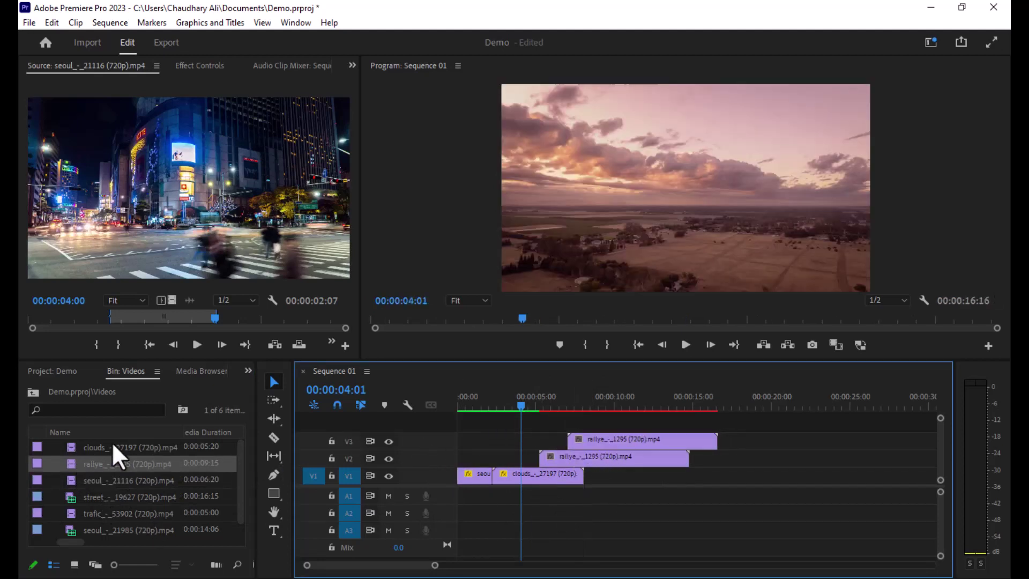
{"action": "left_click_drag", "start_coordinate": [113, 446], "coordinate": [718, 474]}
{"action": "mouse_move", "coordinate": [115, 479]}
{"action": "left_mouse_down"}
{"action": "mouse_move", "coordinate": [617, 466]}
{"action": "mouse_move", "coordinate": [790, 426]}
{"action": "left_mouse_up"}
{"action": "mouse_move", "coordinate": [214, 464]}
{"action": "left_mouse_down"}
{"action": "mouse_move", "coordinate": [691, 418]}
{"action": "mouse_move", "coordinate": [750, 467]}
{"action": "left_mouse_up"}
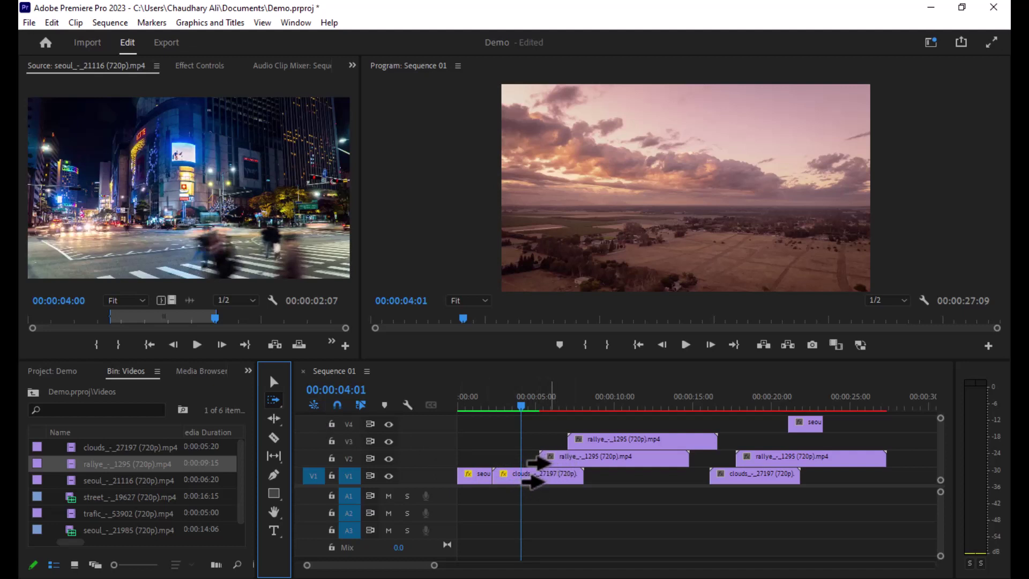
{"action": "left_click", "coordinate": [536, 472]}
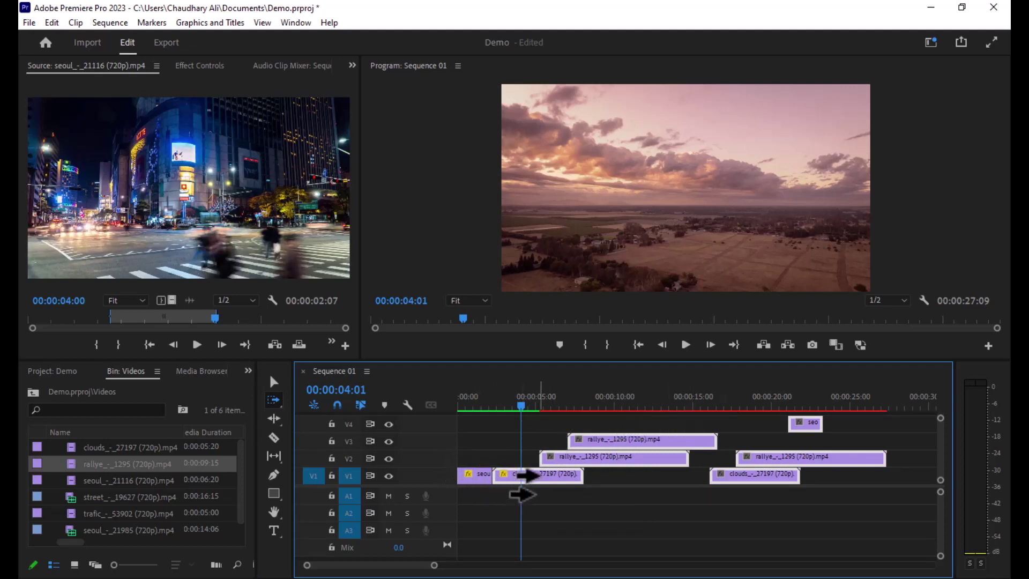
{"action": "key", "text": "Delete"}
{"action": "left_click", "coordinate": [530, 471]}
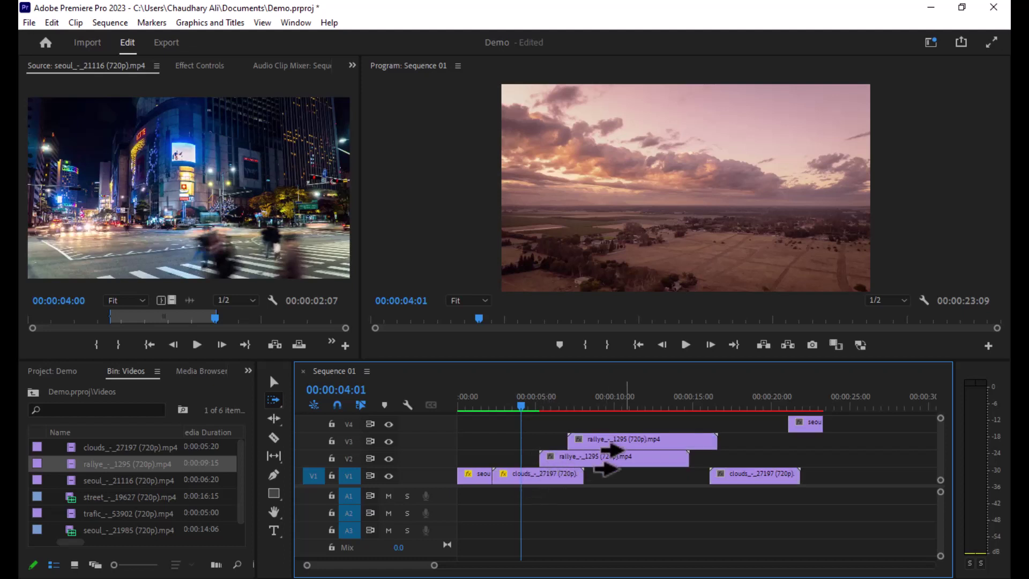
{"action": "key", "text": "v"}
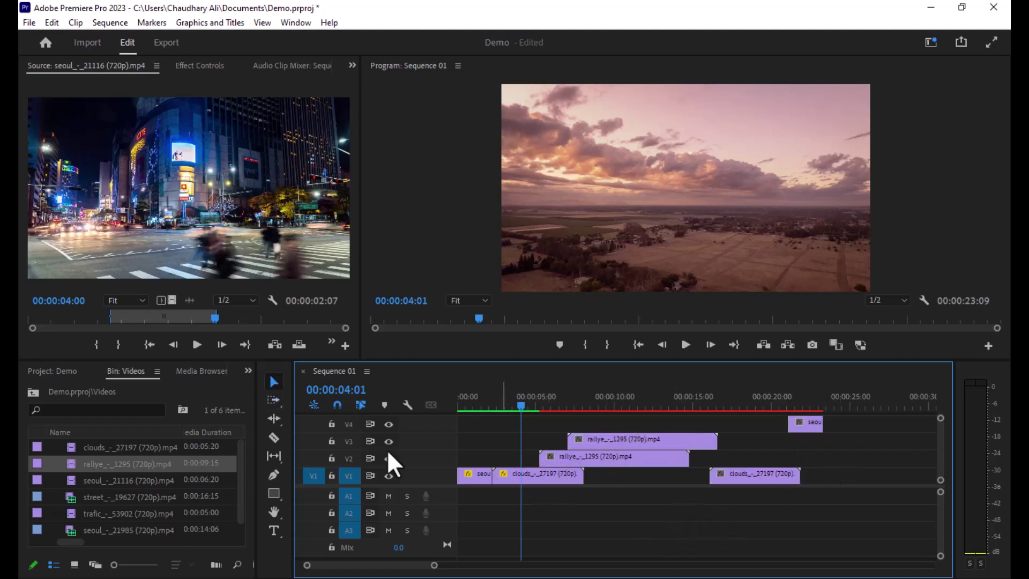
{"action": "left_click_drag", "start_coordinate": [847, 416], "coordinate": [561, 530]}
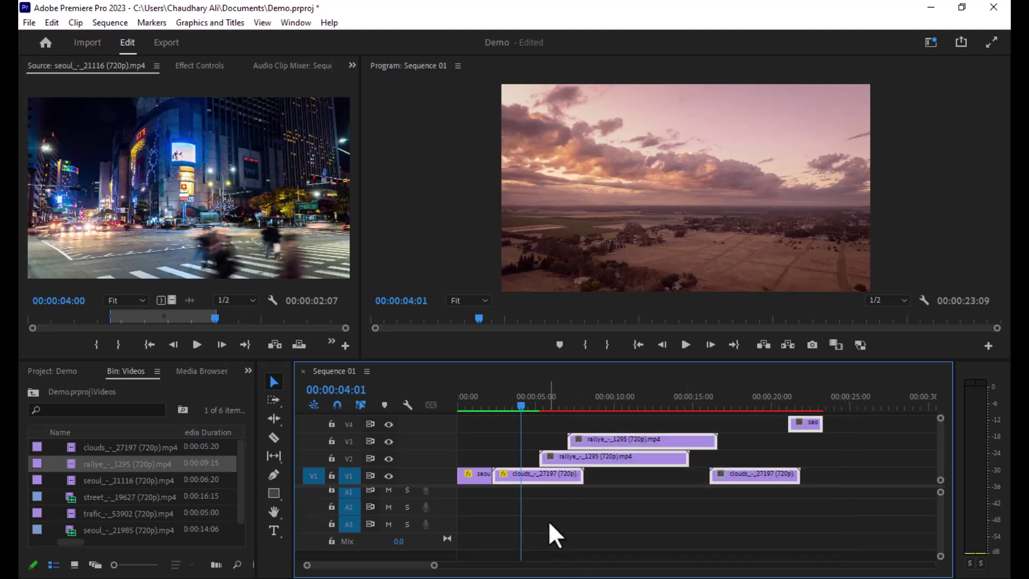
{"action": "left_click_drag", "start_coordinate": [863, 414], "coordinate": [547, 493]}
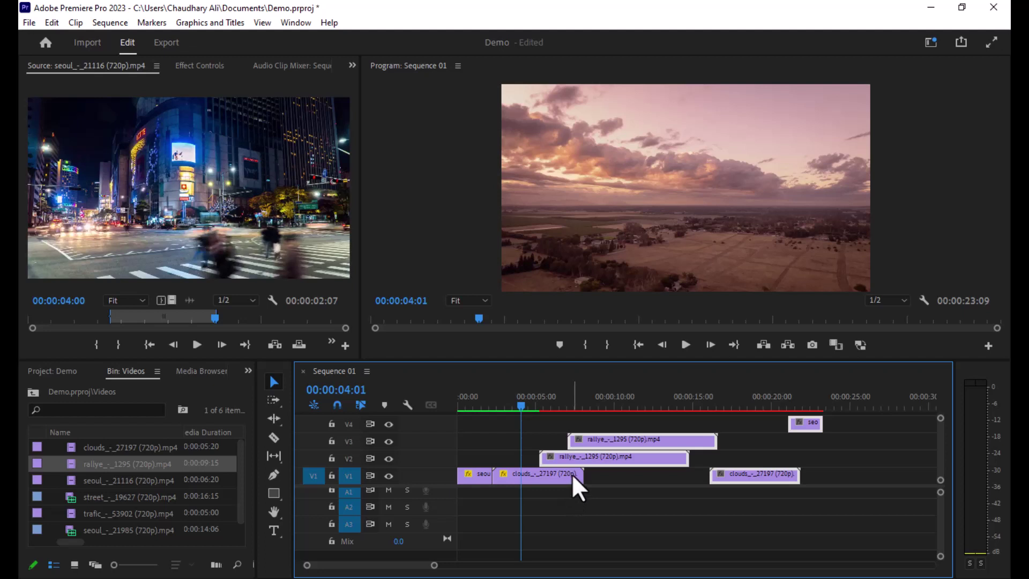
{"action": "left_click", "coordinate": [877, 478]}
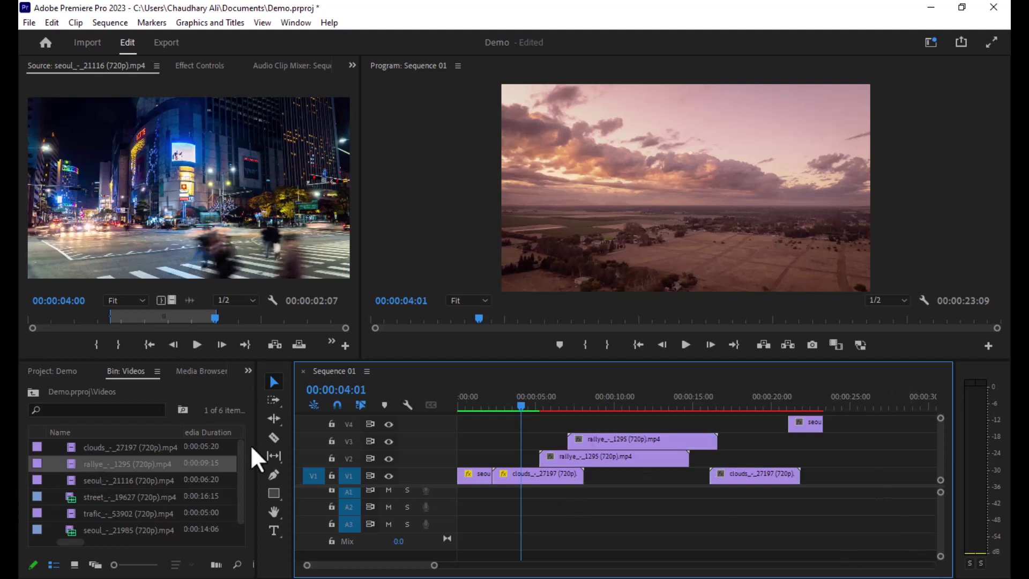
{"action": "left_click", "coordinate": [275, 400]}
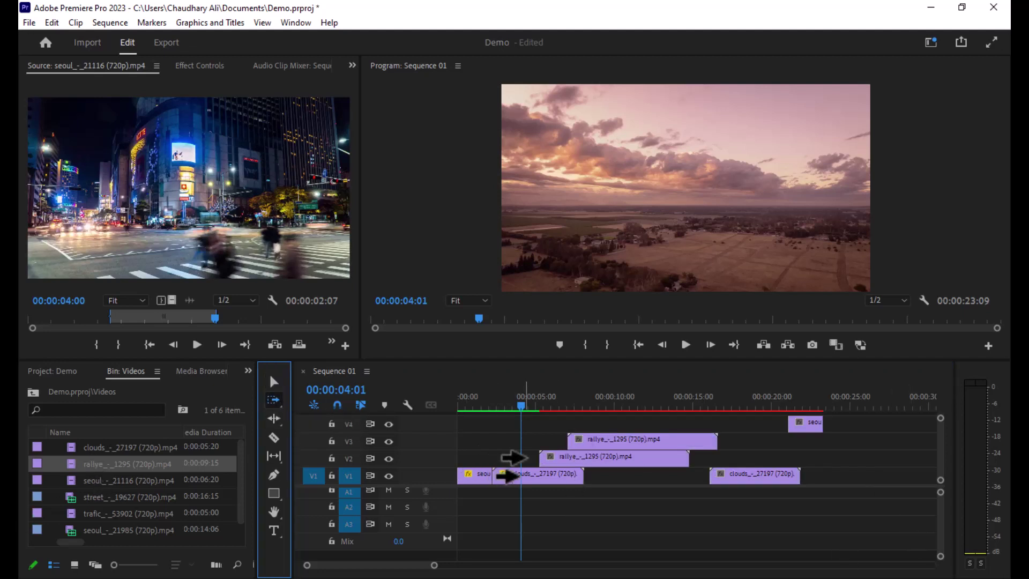
{"action": "left_click", "coordinate": [524, 475]}
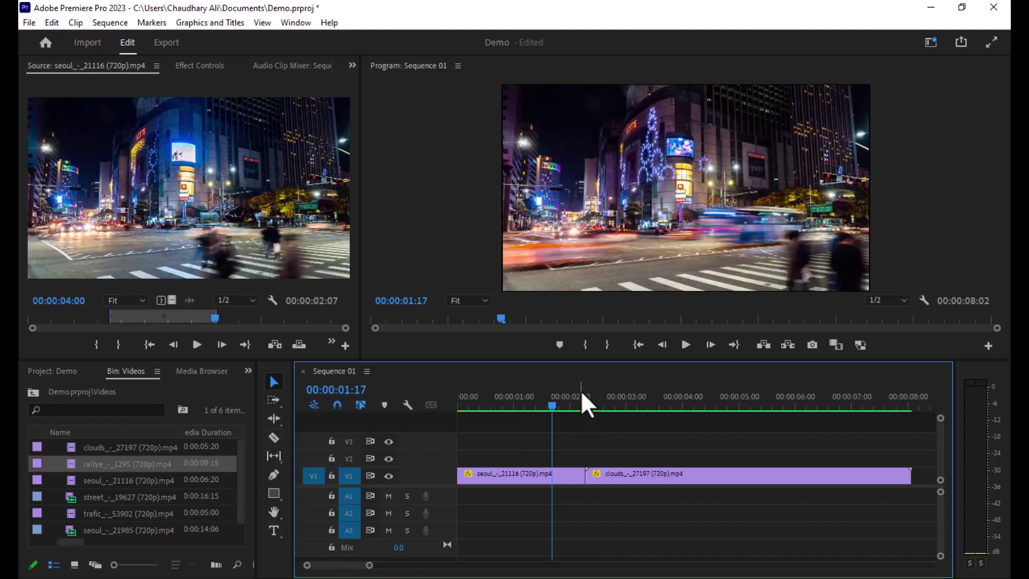
Step: Play the sequence from 00:00:01:10 with the seoul clip selected
{"action": "mouse_move", "coordinate": [552, 405]}
{"action": "left_mouse_down"}
{"action": "mouse_move", "coordinate": [536, 405]}
{"action": "mouse_move", "coordinate": [712, 430]}
{"action": "left_mouse_up"}
{"action": "left_click", "coordinate": [509, 475]}
{"action": "key", "text": "space"}
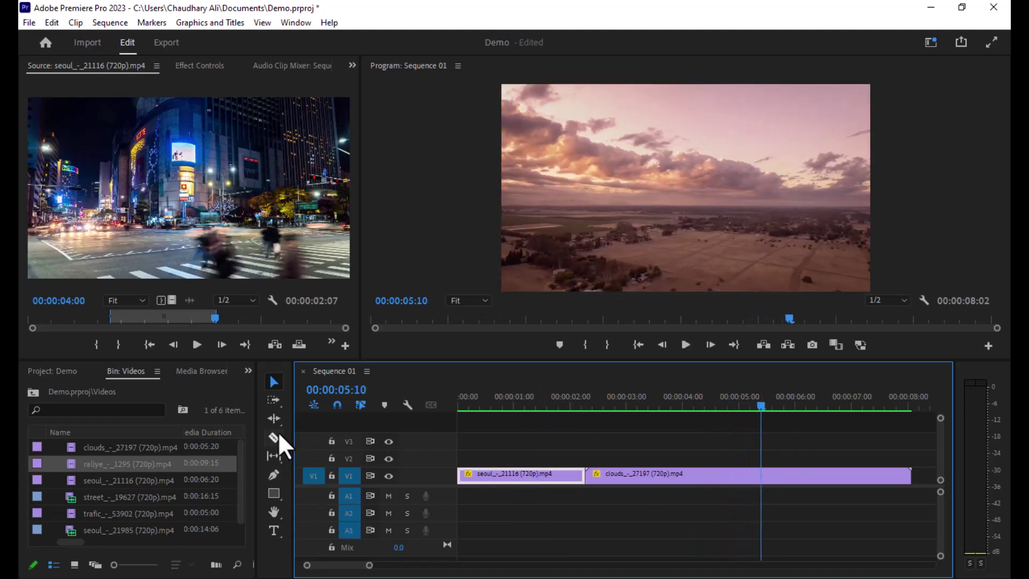
Step: Razor the clouds clip three times and the seoul clip once, then return to the Selection tool
{"action": "key", "text": "c"}
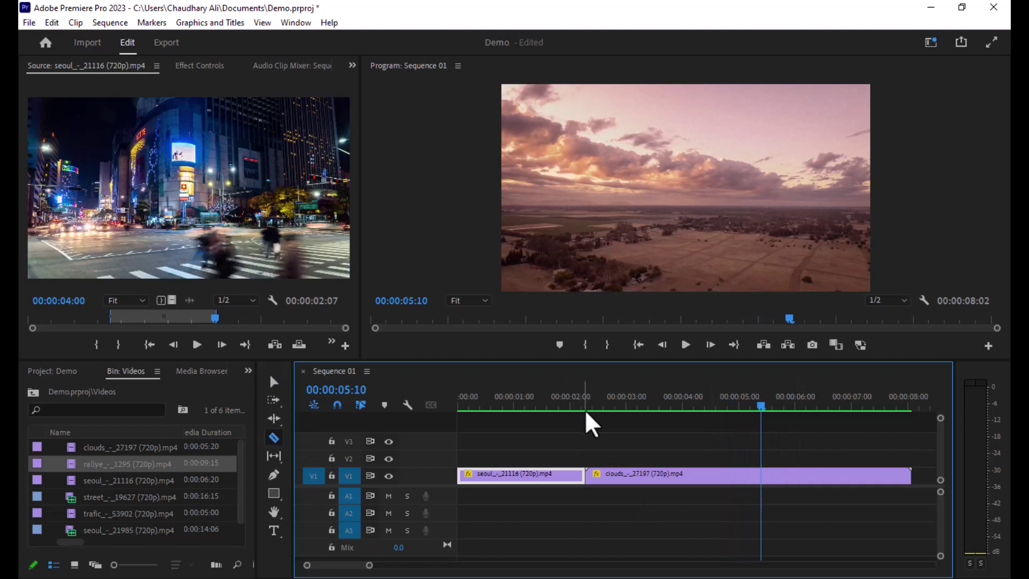
{"action": "left_click", "coordinate": [762, 474]}
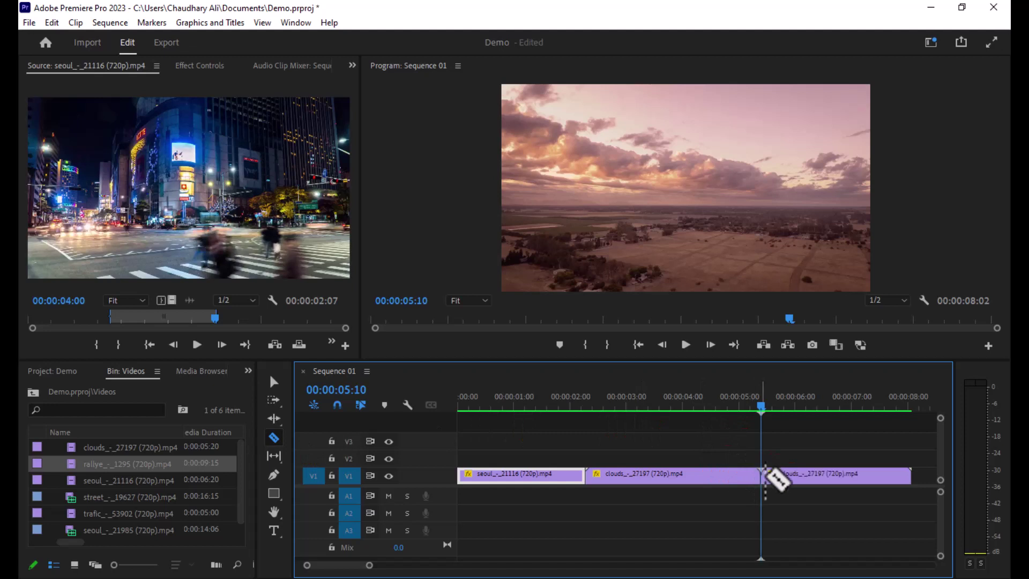
{"action": "left_click", "coordinate": [674, 474]}
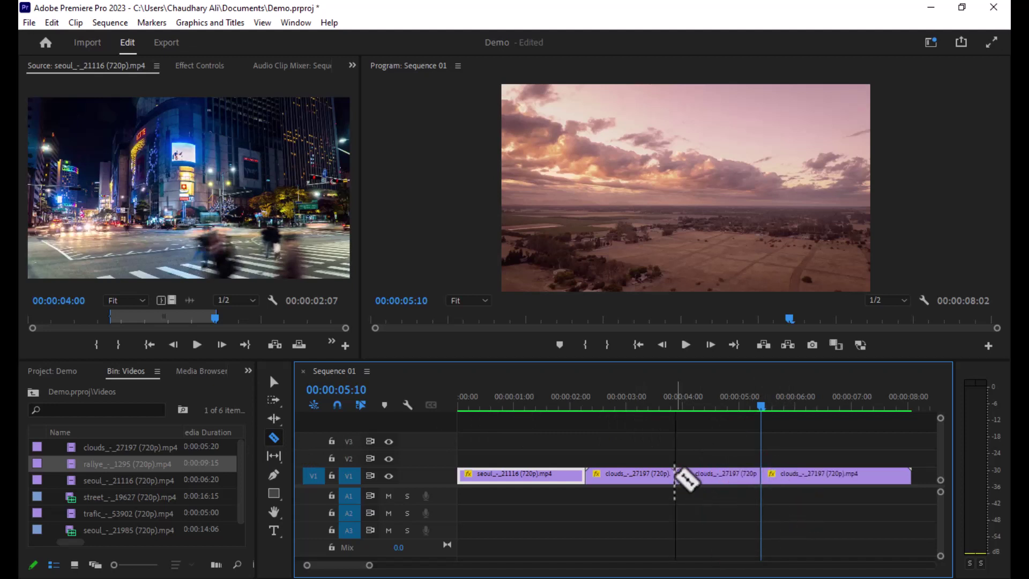
{"action": "left_click", "coordinate": [517, 474]}
{"action": "left_click", "coordinate": [635, 475]}
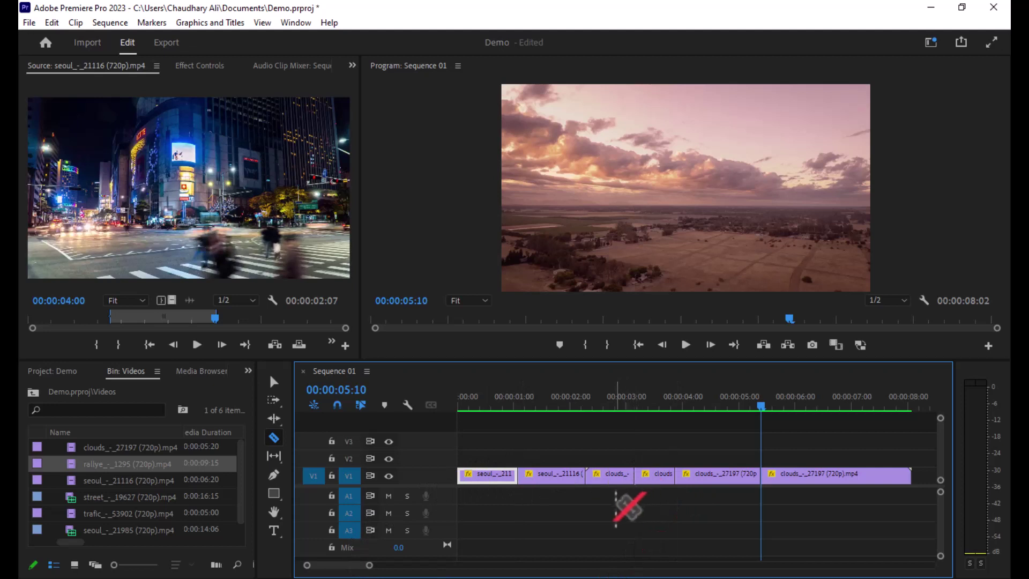
{"action": "key", "text": "v"}
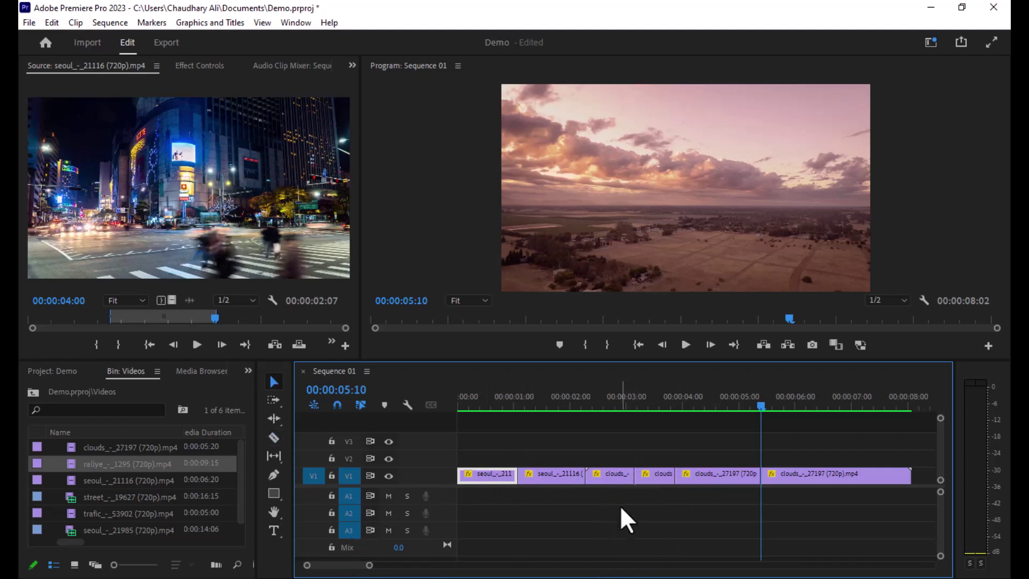
{"action": "left_click", "coordinate": [599, 404]}
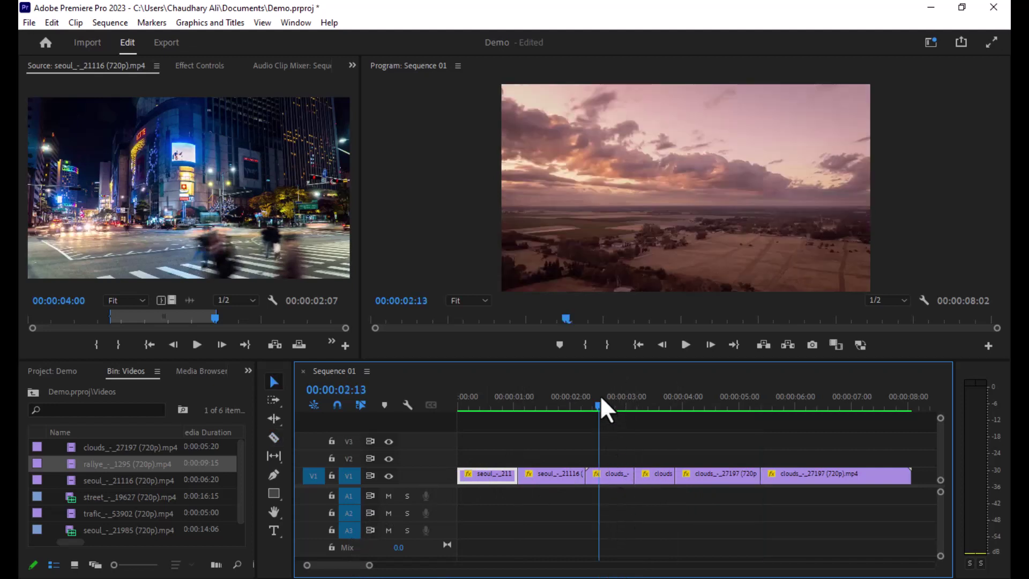
Step: Delete the three middle clip pieces on V1, leaving a gap
{"action": "left_click_drag", "start_coordinate": [603, 404], "coordinate": [698, 451]}
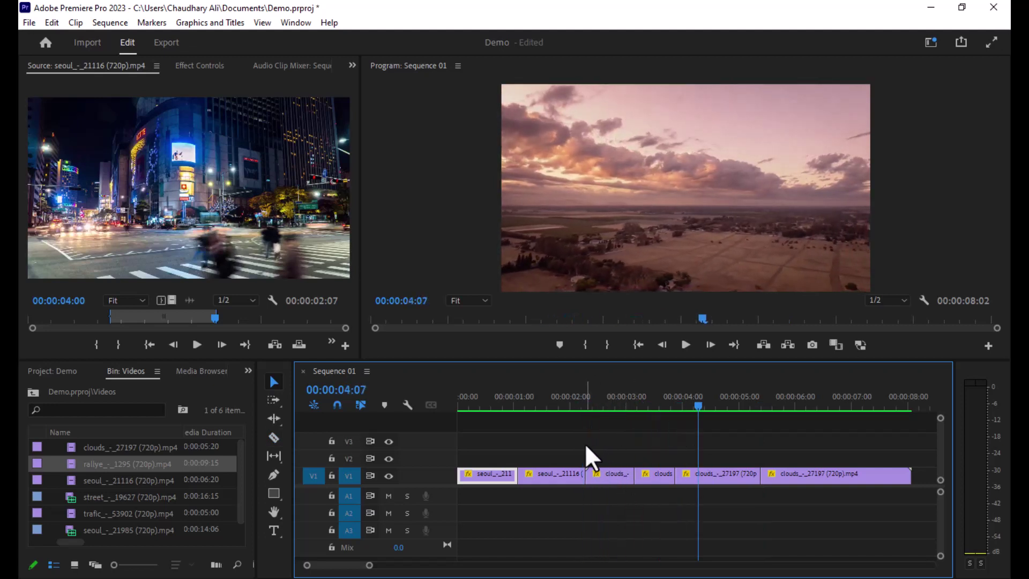
{"action": "left_click_drag", "start_coordinate": [572, 446], "coordinate": [644, 508]}
{"action": "key", "text": "Delete"}
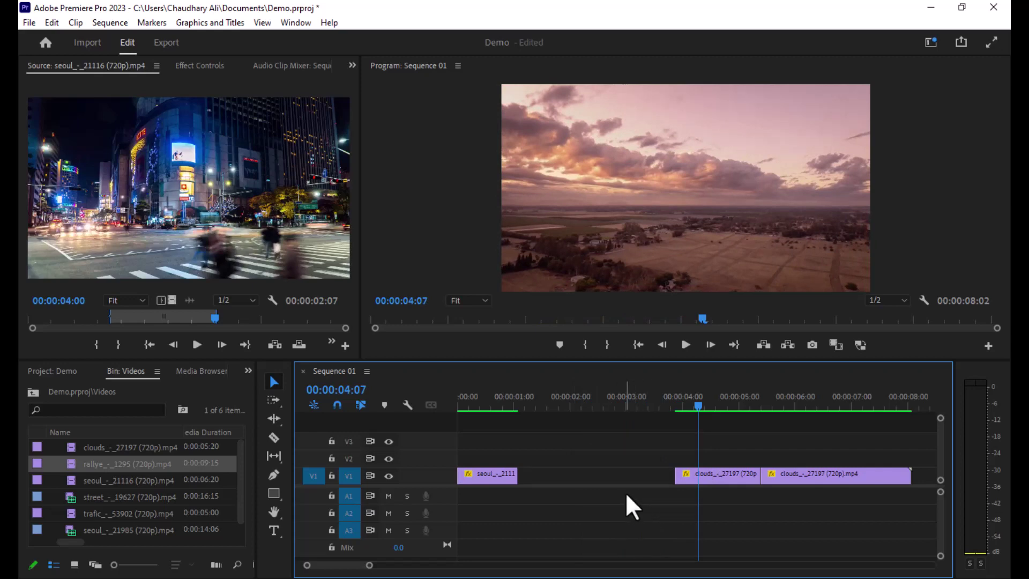
Step: Ripple-delete the gap after seoul, then delete all remaining V1 clips
{"action": "left_click", "coordinate": [563, 474]}
{"action": "left_click", "coordinate": [566, 497]}
{"action": "left_click", "coordinate": [571, 473]}
{"action": "key", "text": "Delete"}
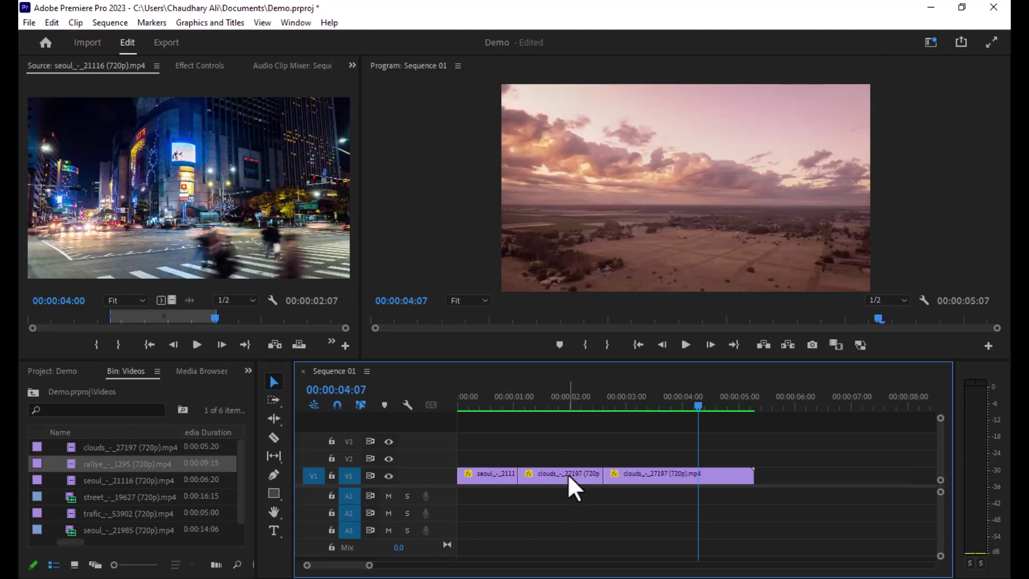
{"action": "key", "text": "ctrl+z"}
{"action": "key", "text": "Delete"}
{"action": "key", "text": "ctrl+z"}
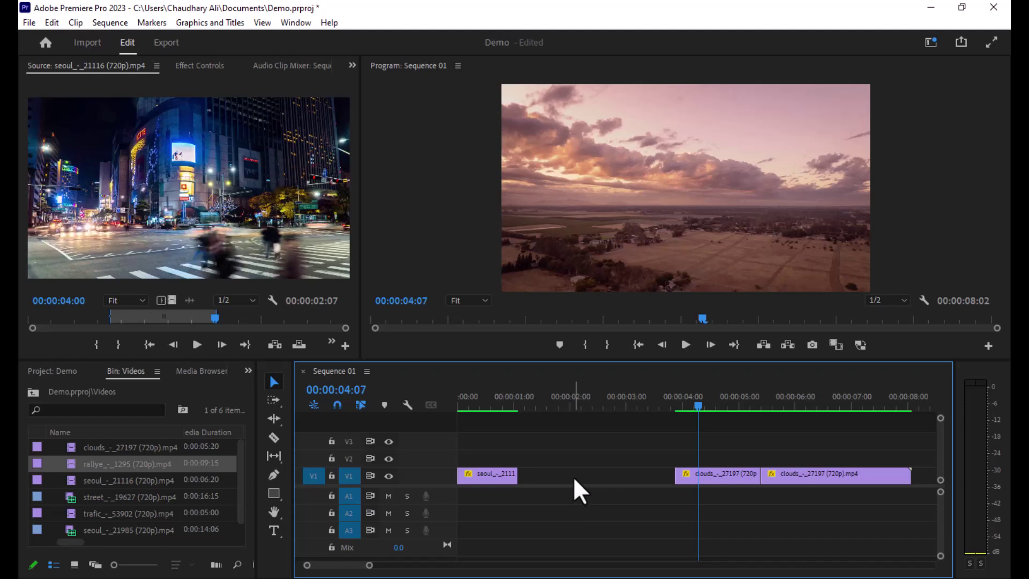
{"action": "left_click", "coordinate": [576, 478]}
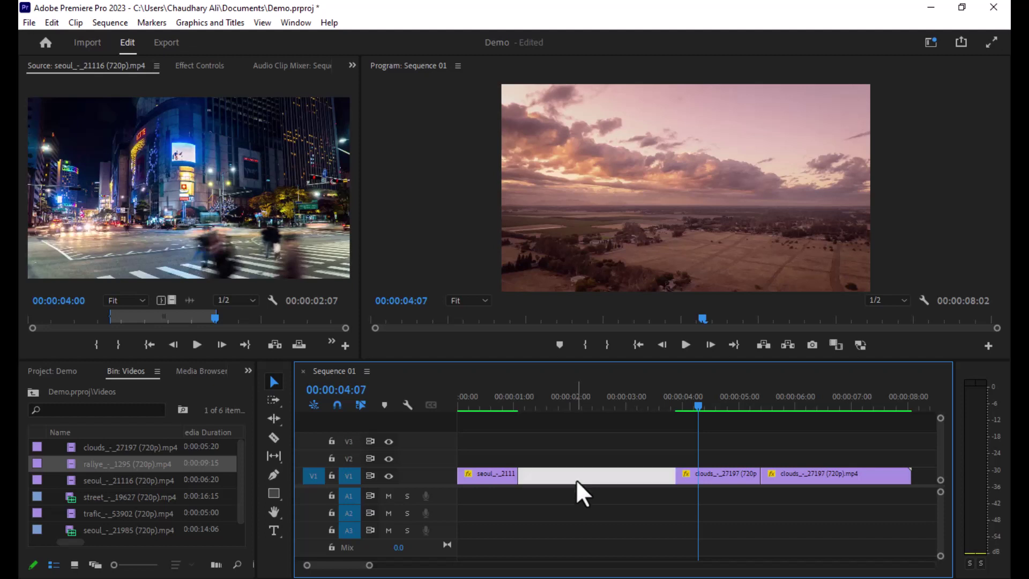
{"action": "key", "text": "Delete"}
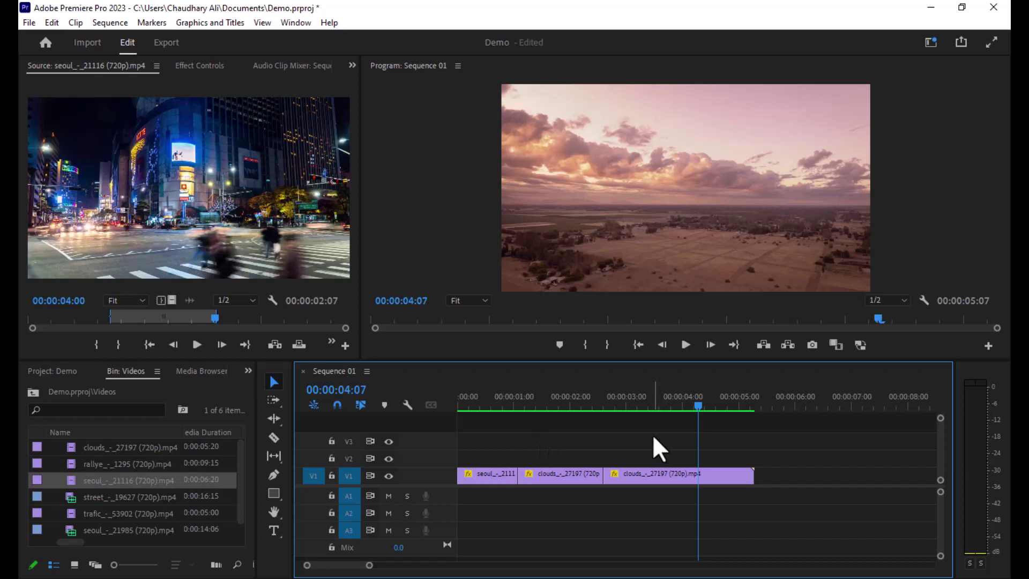
{"action": "left_click_drag", "start_coordinate": [667, 437], "coordinate": [499, 563]}
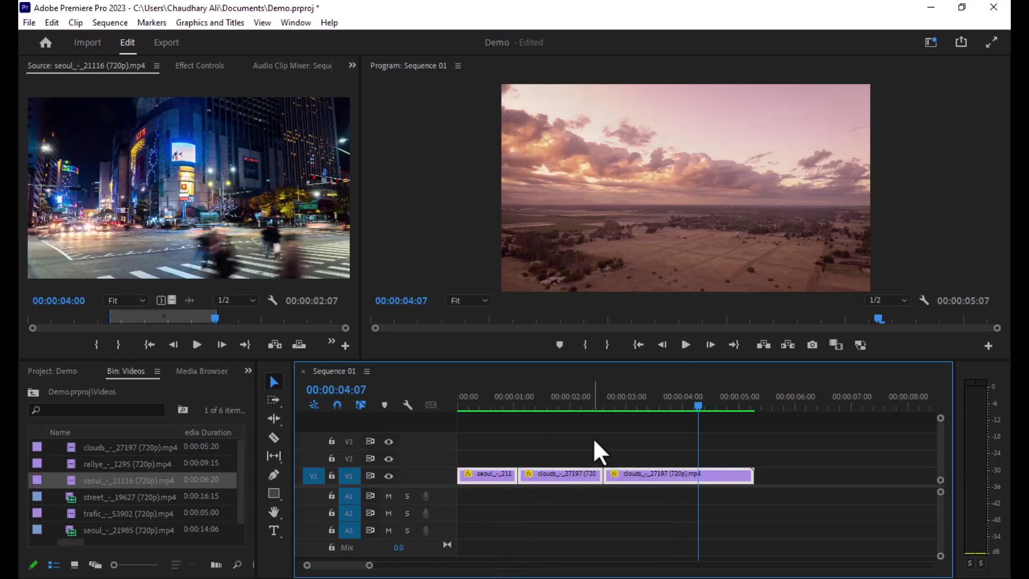
{"action": "key", "text": "Delete"}
Step: Place rallye_-_1295 on V1, keeping existing sequence settings, and play it back
{"action": "double_click", "coordinate": [138, 466]}
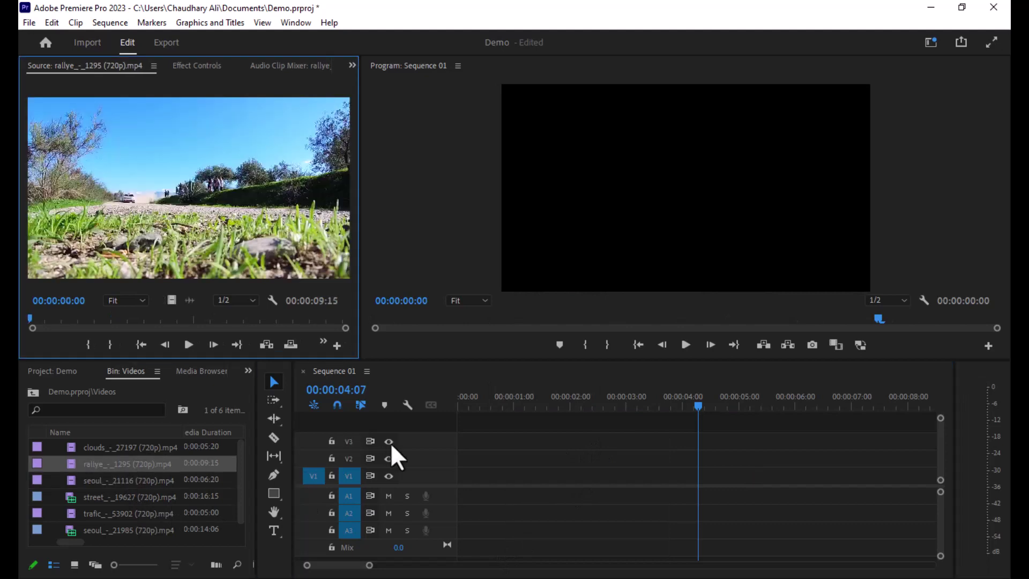
{"action": "mouse_move", "coordinate": [211, 462]}
{"action": "left_mouse_down"}
{"action": "mouse_move", "coordinate": [448, 478]}
{"action": "mouse_move", "coordinate": [484, 465]}
{"action": "left_mouse_up"}
{"action": "left_click", "coordinate": [627, 332]}
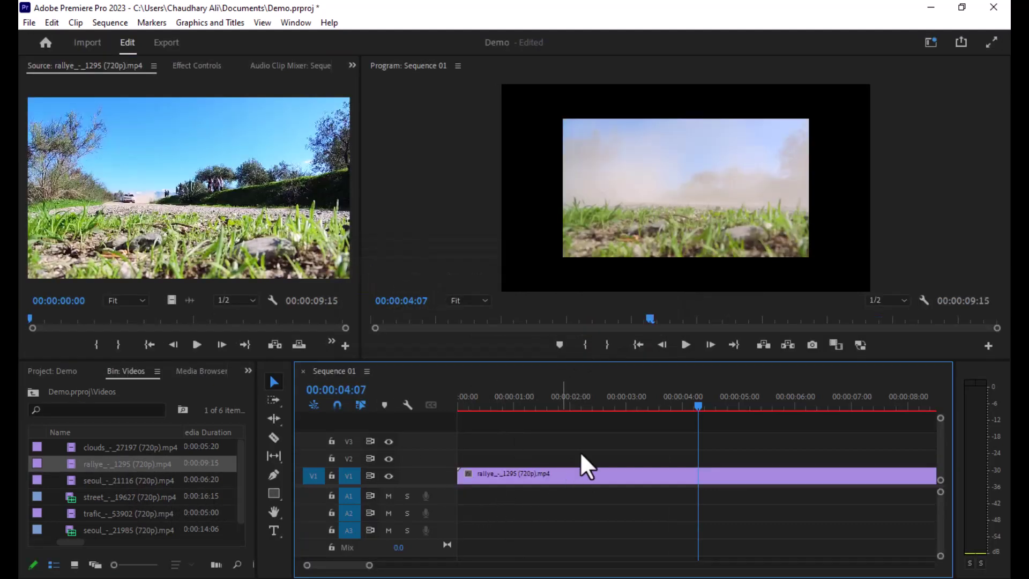
{"action": "left_click", "coordinate": [747, 184]}
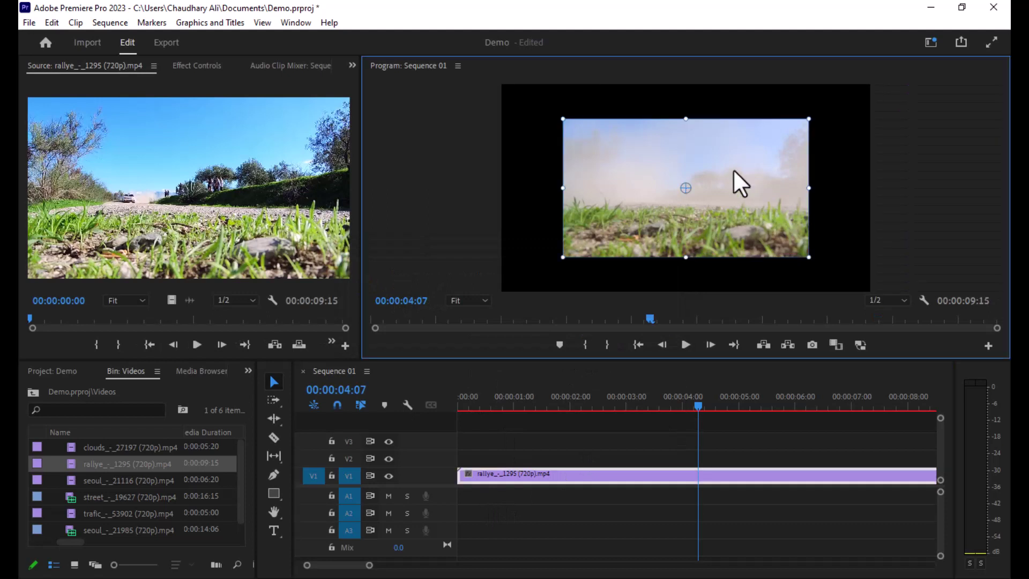
{"action": "left_click", "coordinate": [679, 115]}
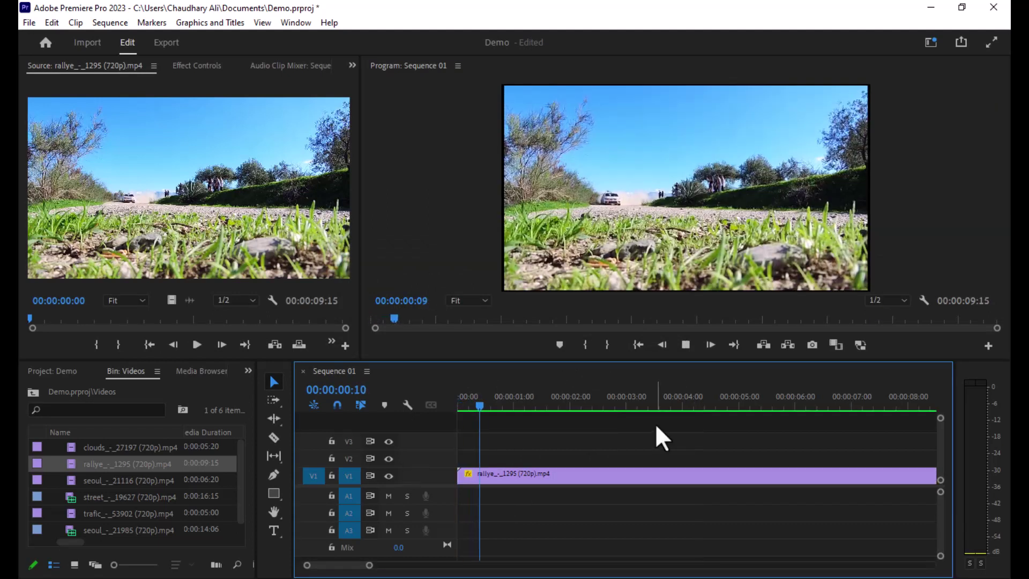
{"action": "left_click", "coordinate": [655, 423]}
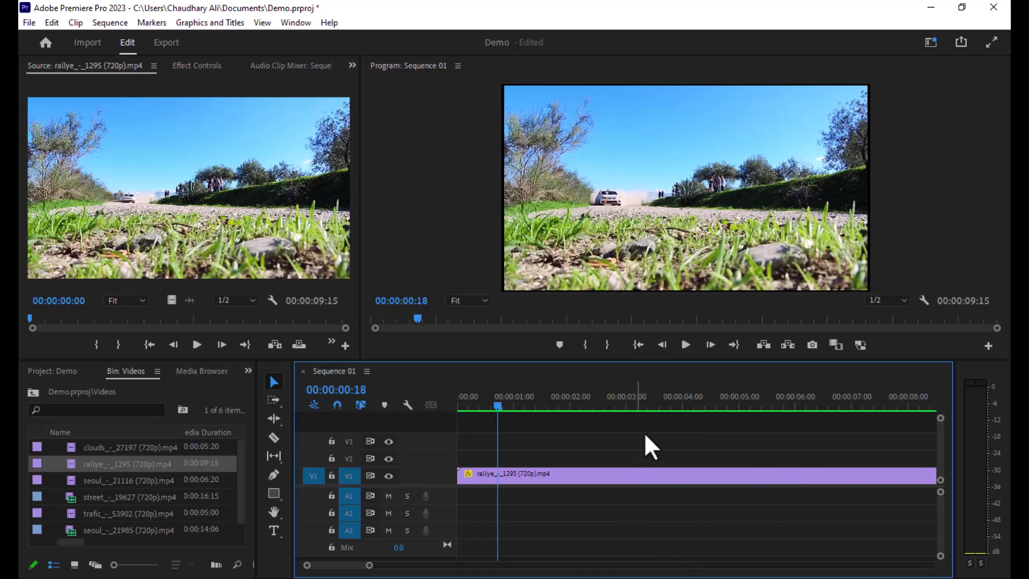
Step: Set the rallye clip's speed to 200% in Speed/Duration
{"action": "right_click", "coordinate": [583, 479]}
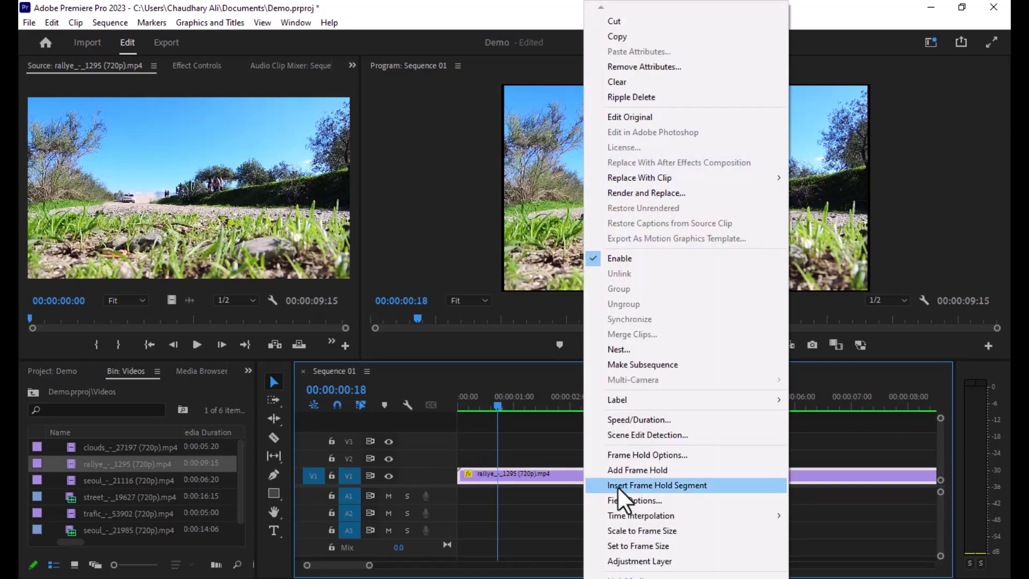
{"action": "left_click", "coordinate": [700, 418]}
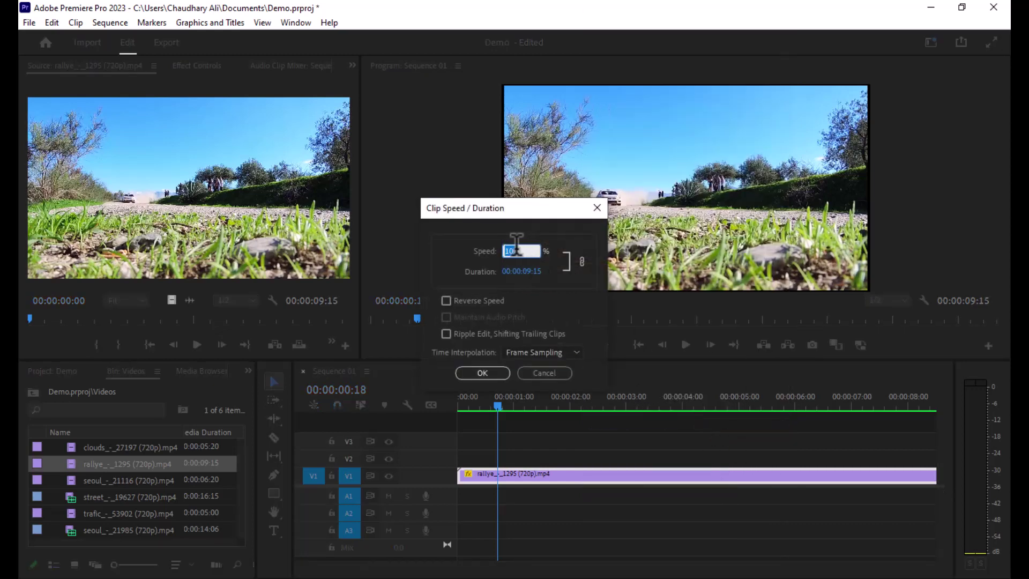
{"action": "type", "text": "200"}
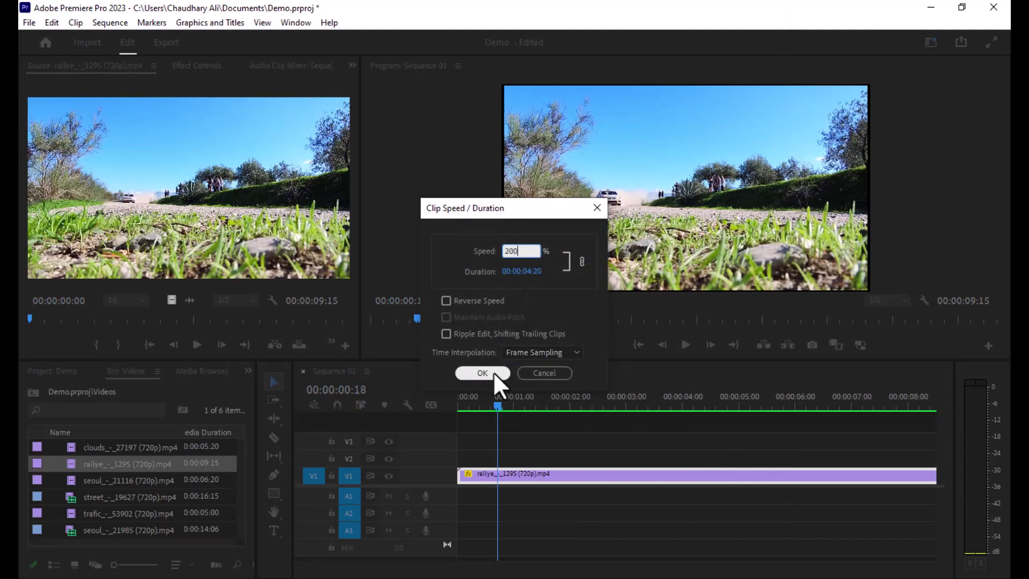
{"action": "left_click_drag", "start_coordinate": [528, 251], "coordinate": [469, 250]}
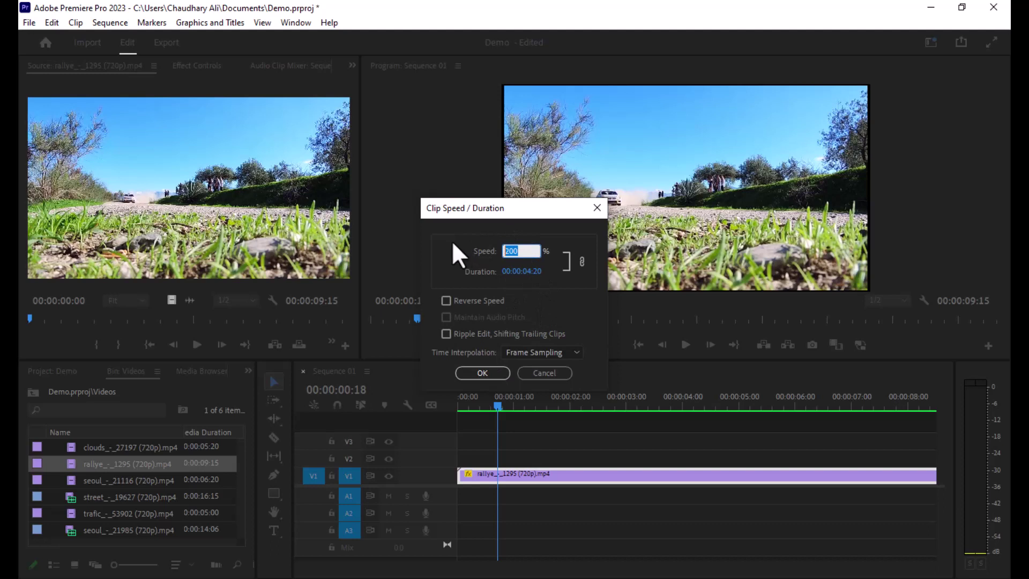
{"action": "type", "text": "100"}
{"action": "left_click_drag", "start_coordinate": [530, 250], "coordinate": [491, 254]}
{"action": "type", "text": "200"}
{"action": "left_click", "coordinate": [484, 371]}
Step: Play the double-speed clip from the start, then undo the 200% speed change
{"action": "key", "text": "Home"}
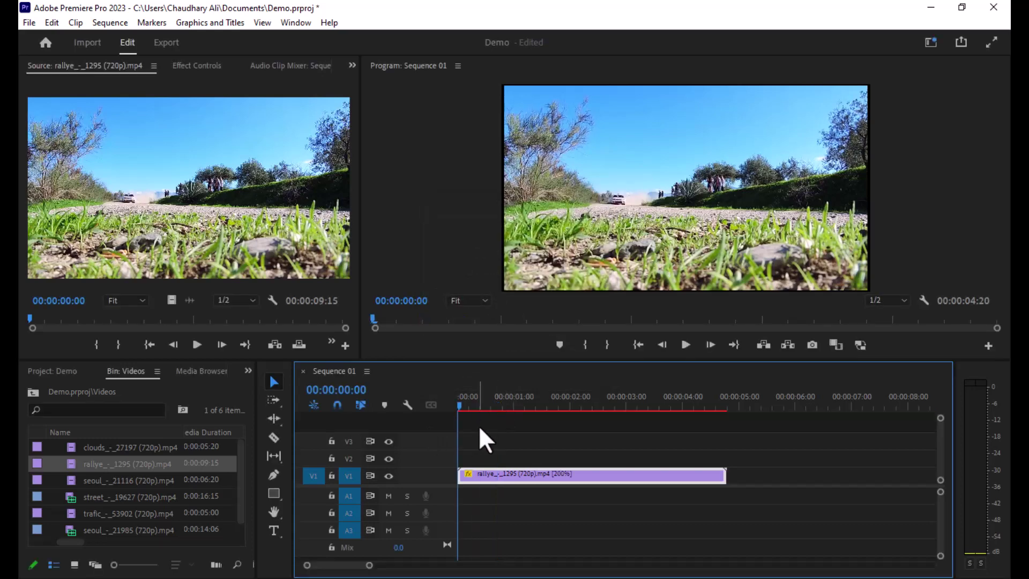
{"action": "key", "text": "space"}
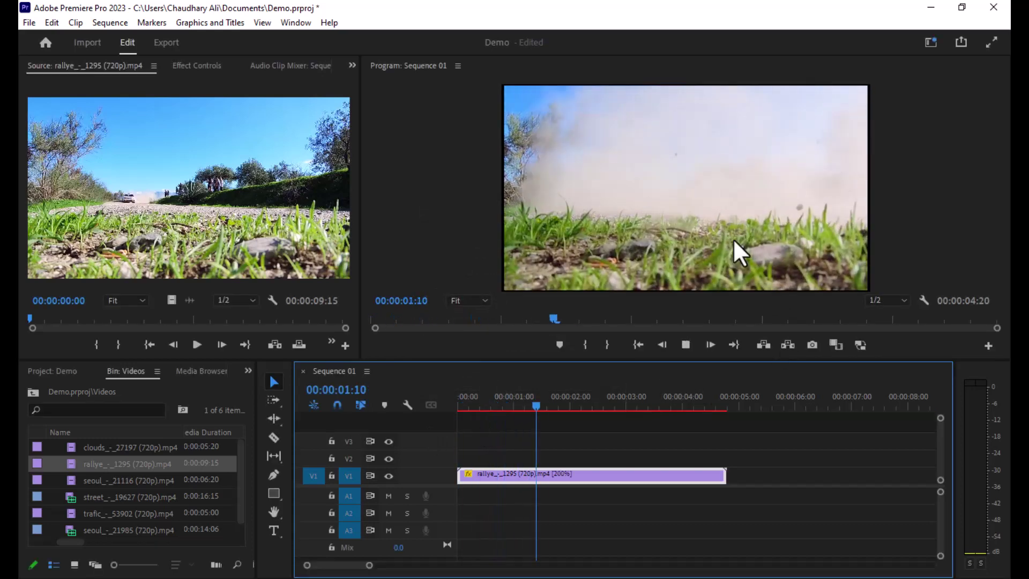
{"action": "left_click", "coordinate": [598, 405]}
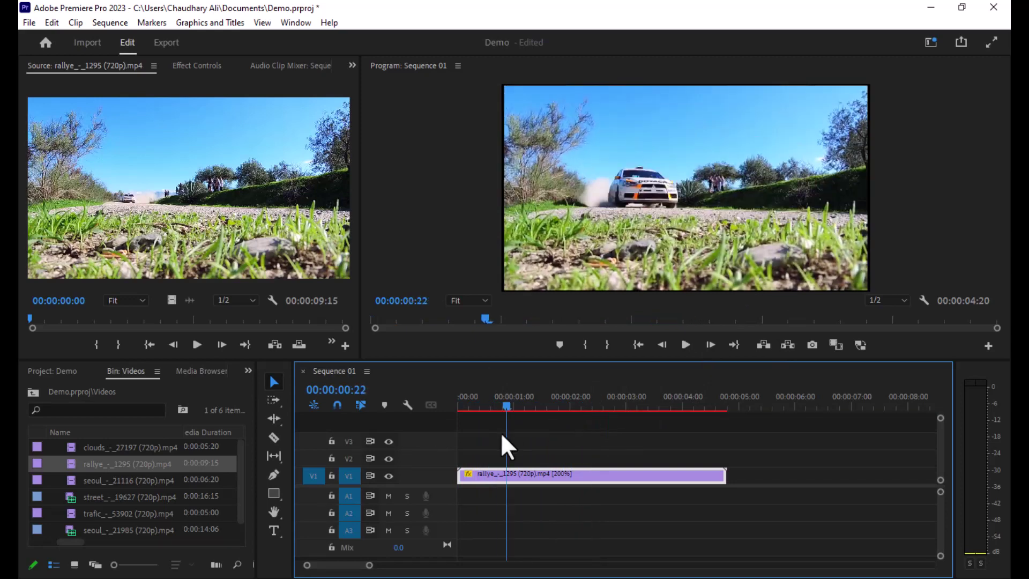
{"action": "left_click_drag", "start_coordinate": [598, 405], "coordinate": [449, 441]}
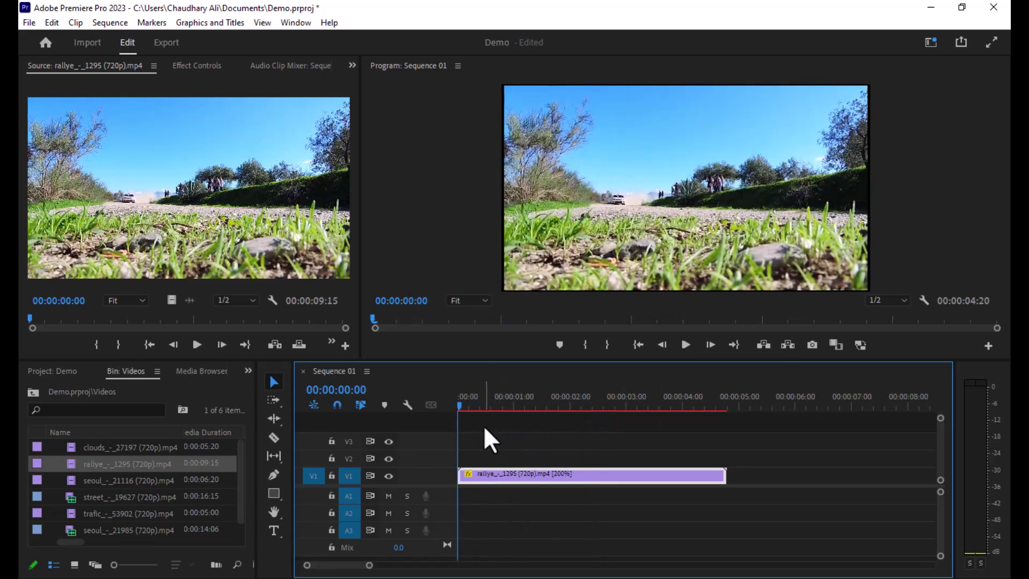
{"action": "key", "text": "ctrl+z"}
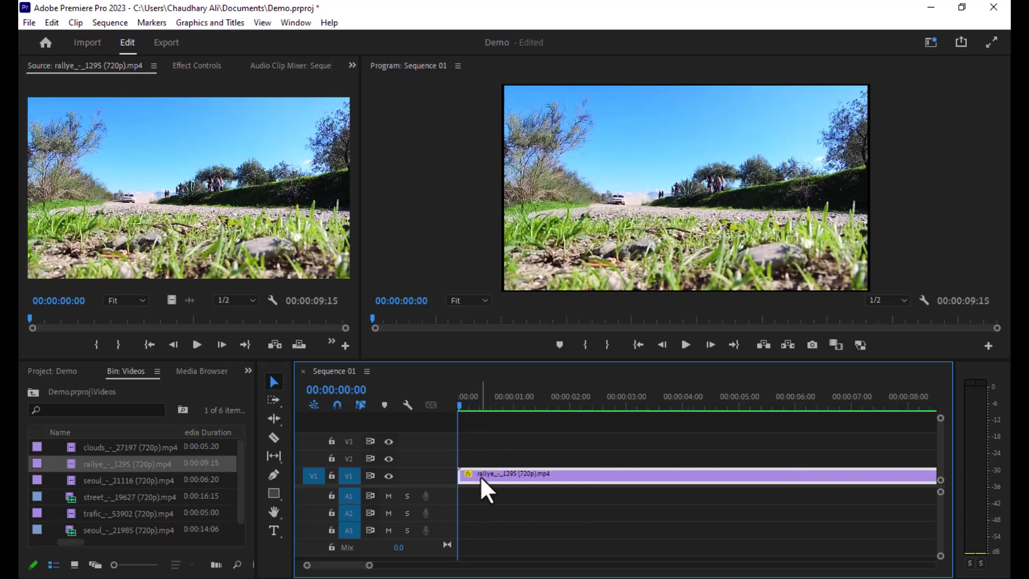
Step: Slow the rally clip to 50%, play it back, then undo the slow motion
{"action": "right_click", "coordinate": [480, 477]}
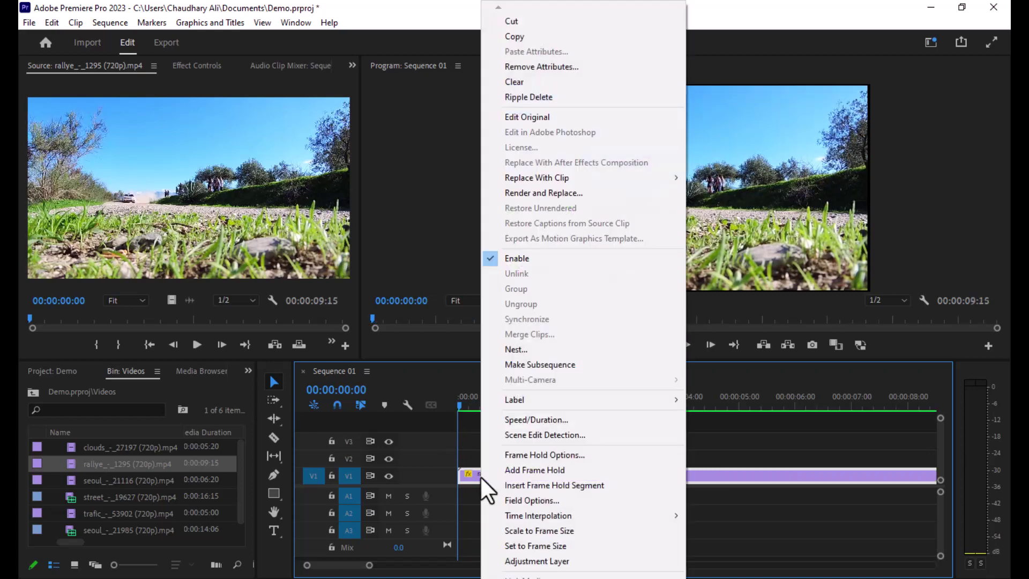
{"action": "left_click", "coordinate": [545, 416]}
{"action": "type", "text": "50"}
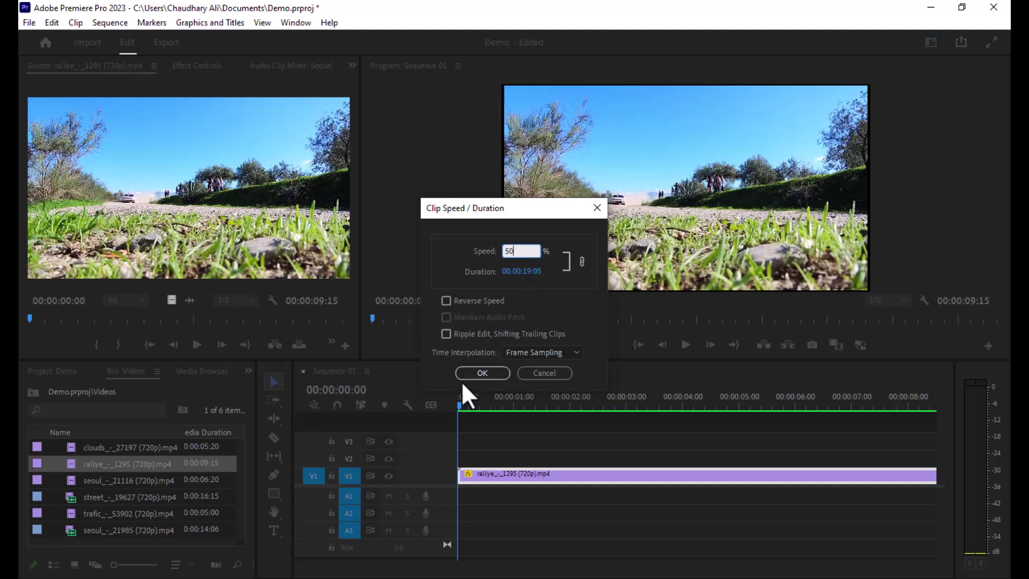
{"action": "left_click", "coordinate": [473, 373]}
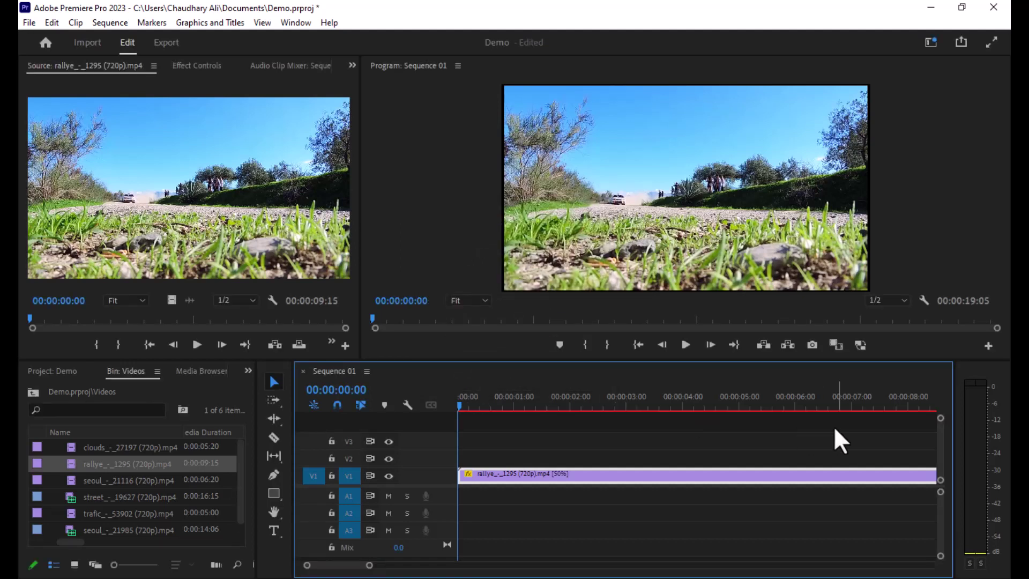
{"action": "key", "text": "space"}
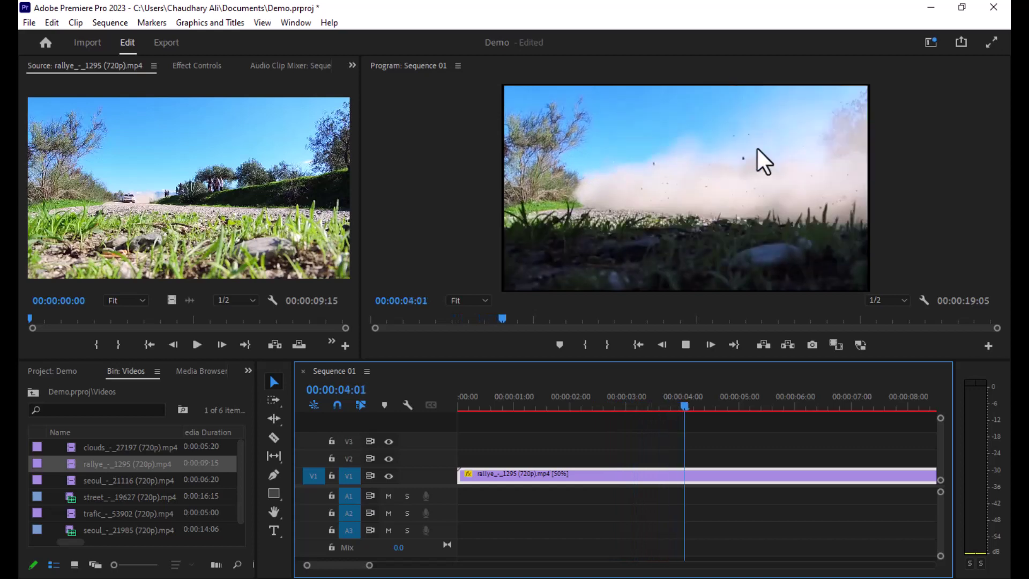
{"action": "key", "text": "space"}
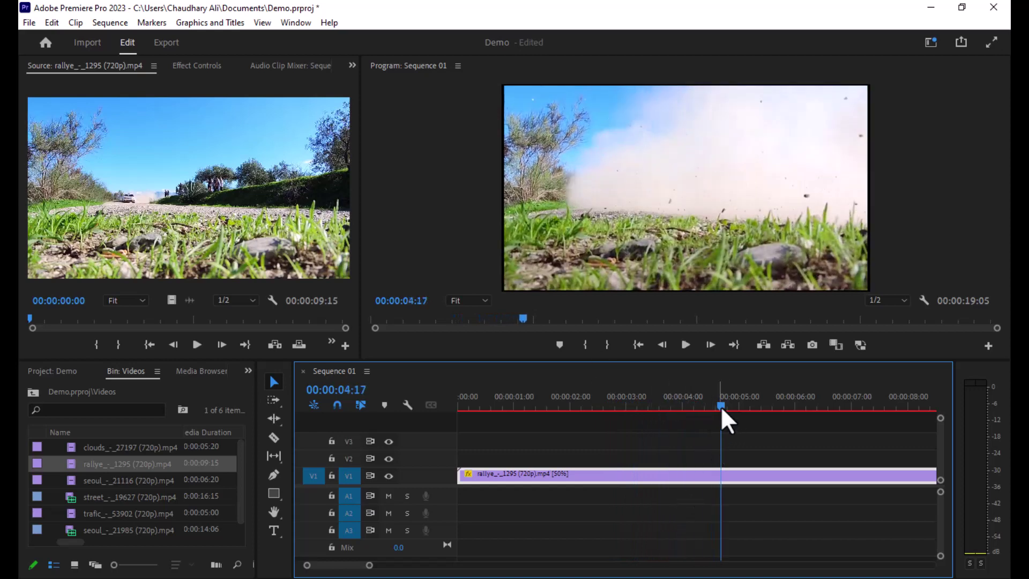
{"action": "left_click_drag", "start_coordinate": [722, 406], "coordinate": [377, 446]}
{"action": "key", "text": "ctrl+z"}
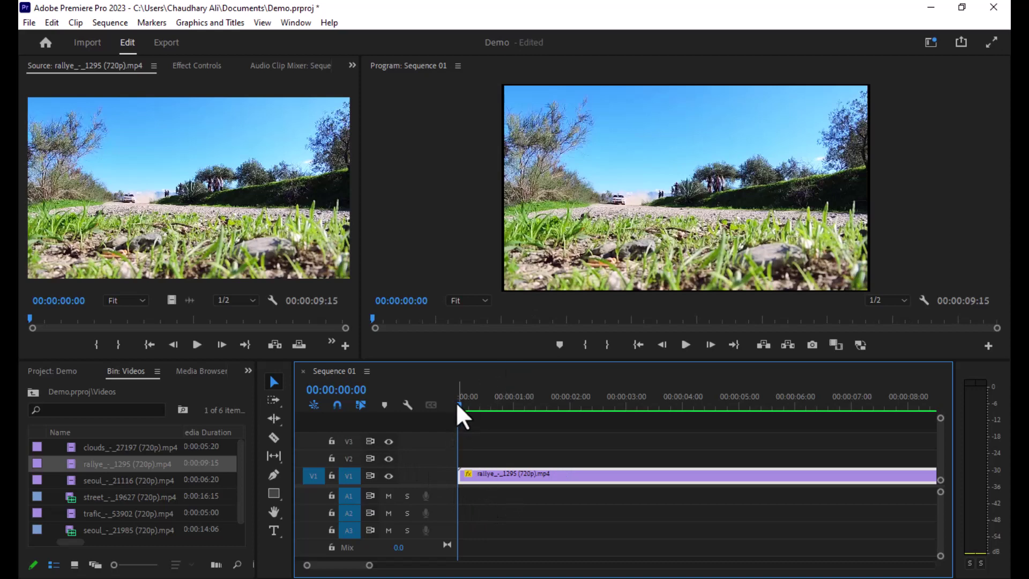
Step: Undo the earlier frame enlargement and reopen Speed/Duration for the rally clip
{"action": "left_click_drag", "start_coordinate": [457, 403], "coordinate": [487, 468]}
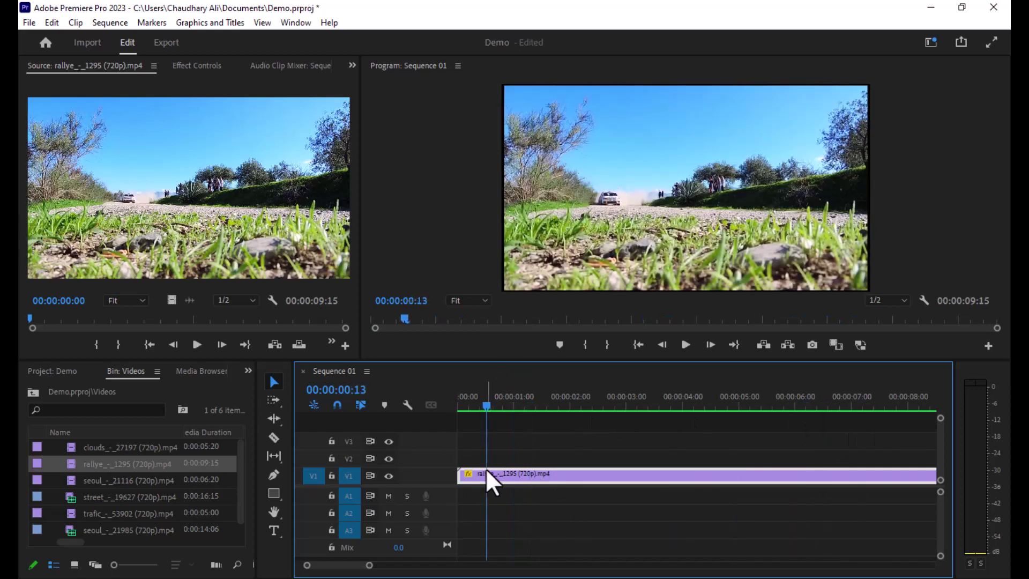
{"action": "key", "text": "Home"}
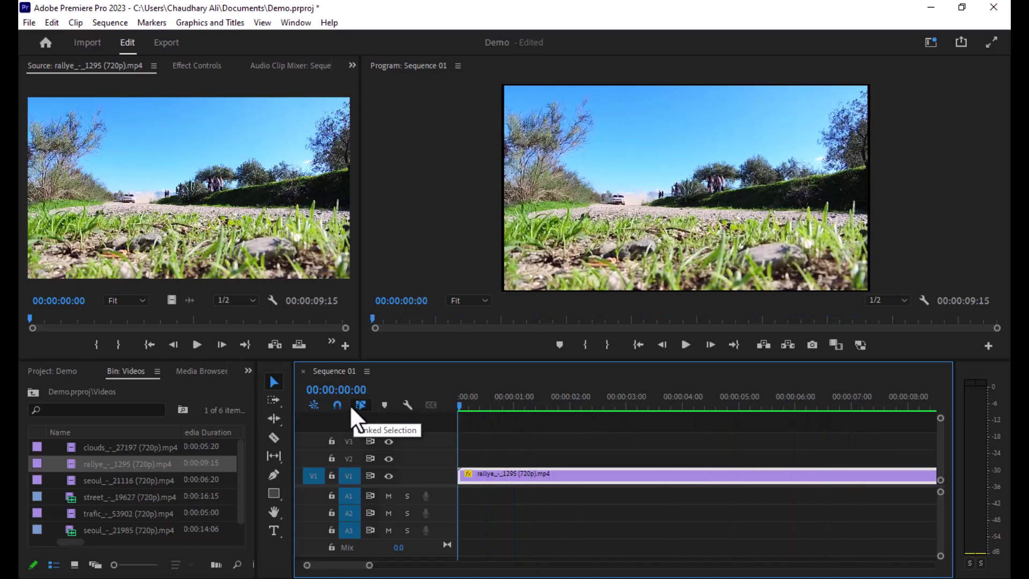
{"action": "key", "text": "ctrl+z"}
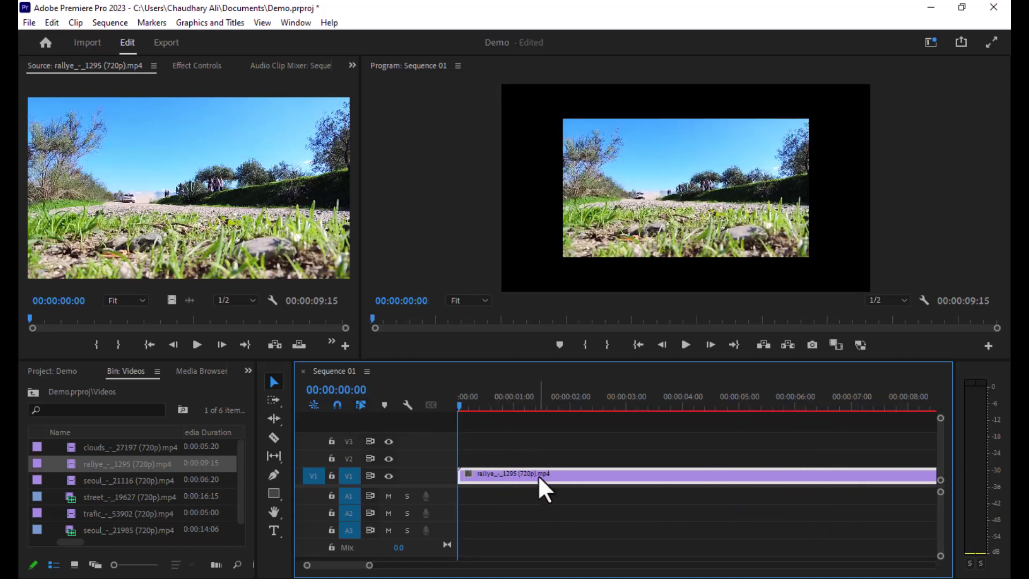
{"action": "right_click", "coordinate": [538, 475]}
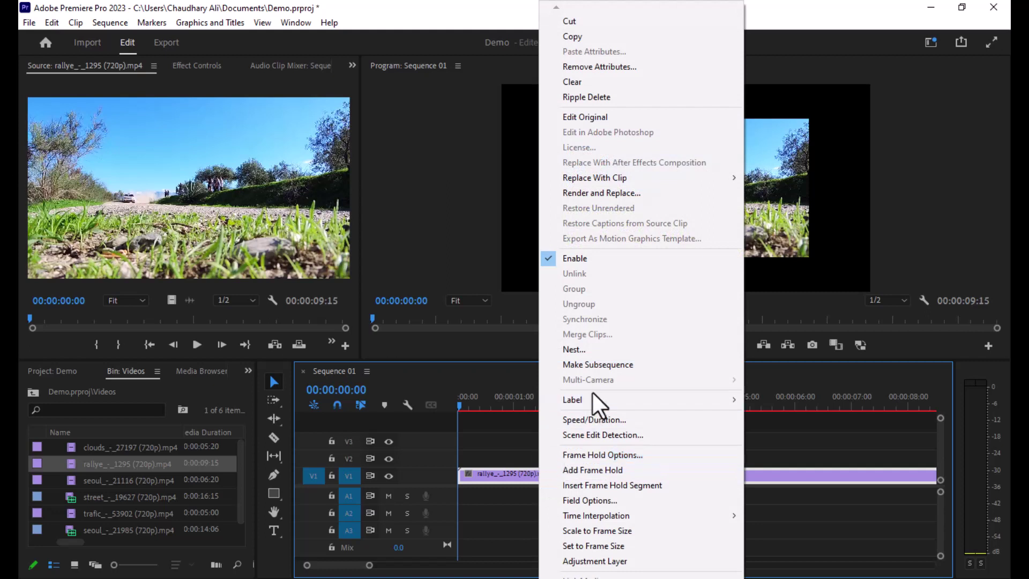
{"action": "left_click", "coordinate": [594, 421]}
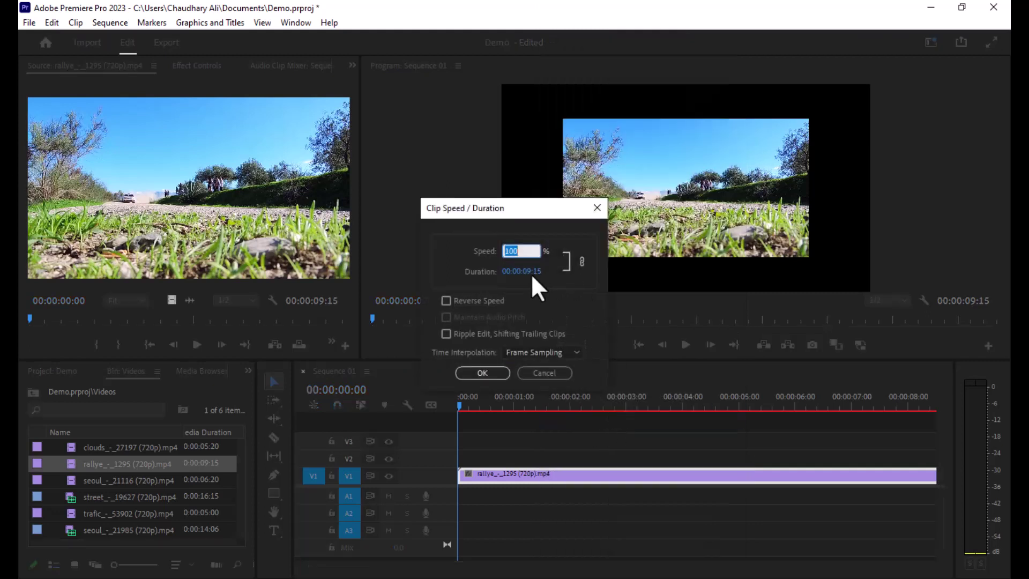
Step: Reverse the rally clip's speed, scale it up to fill the frame, and render previews
{"action": "left_click", "coordinate": [446, 301]}
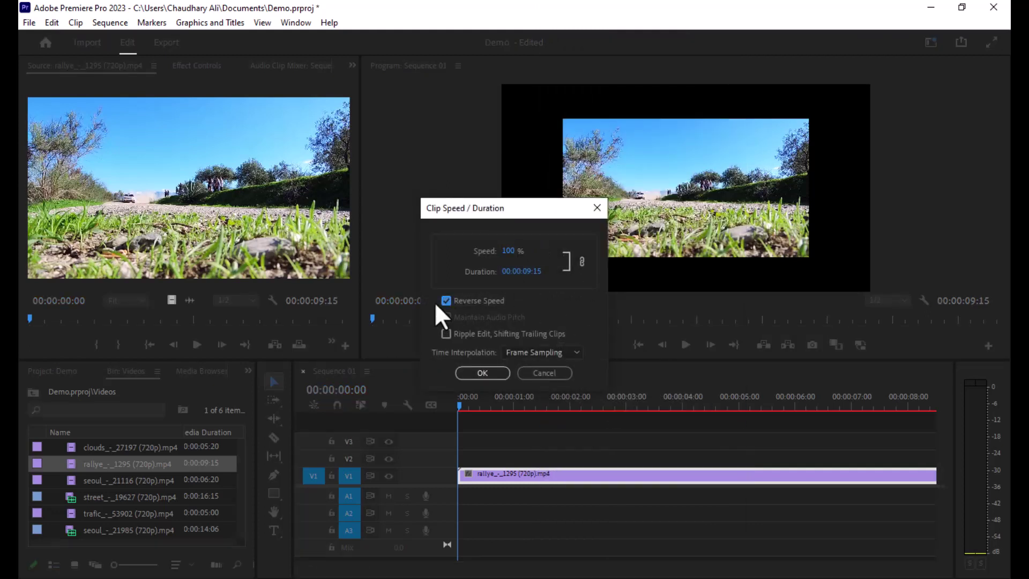
{"action": "left_click", "coordinate": [482, 373]}
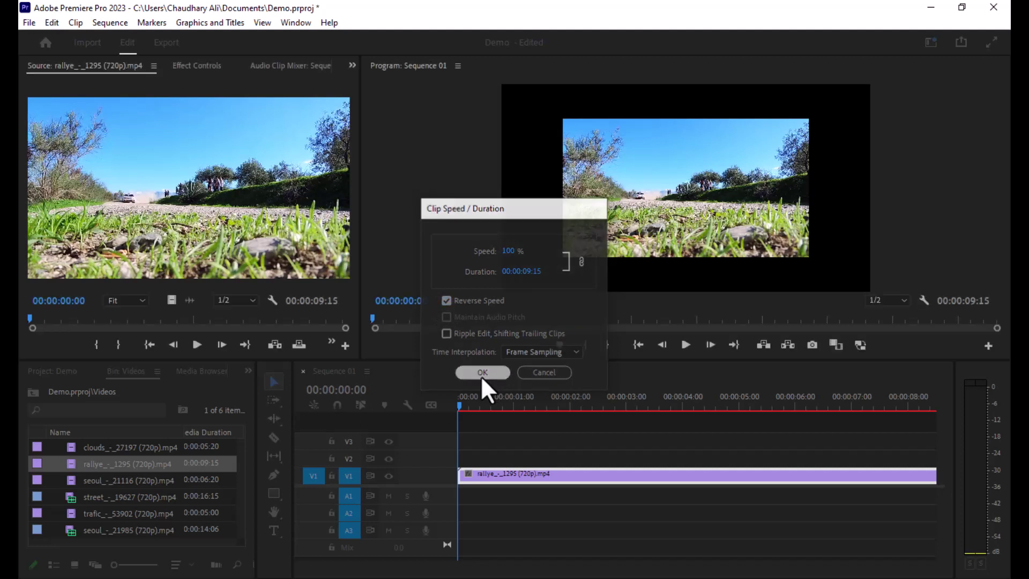
{"action": "left_click", "coordinate": [665, 188]}
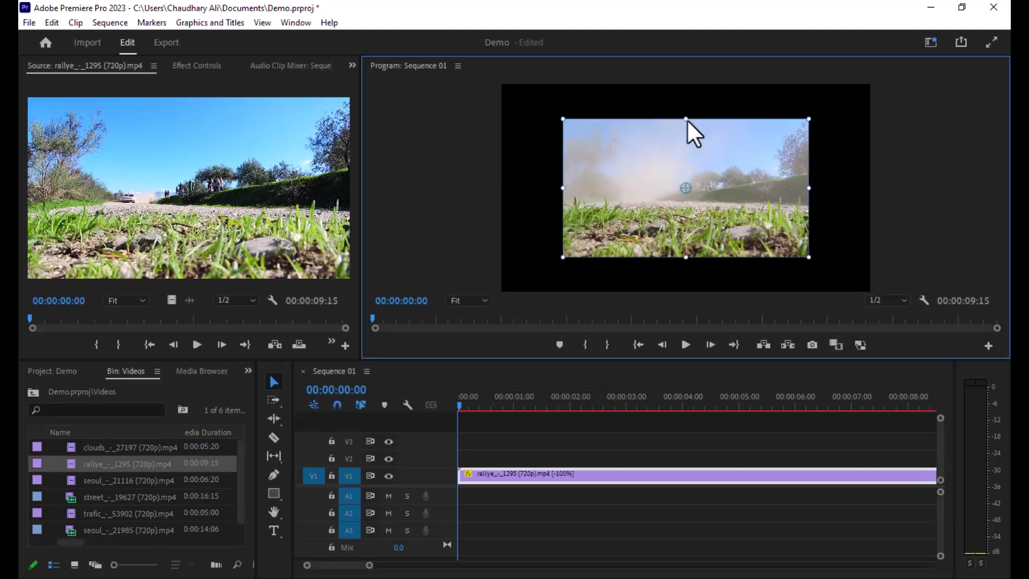
{"action": "left_click_drag", "start_coordinate": [687, 119], "coordinate": [687, 88]}
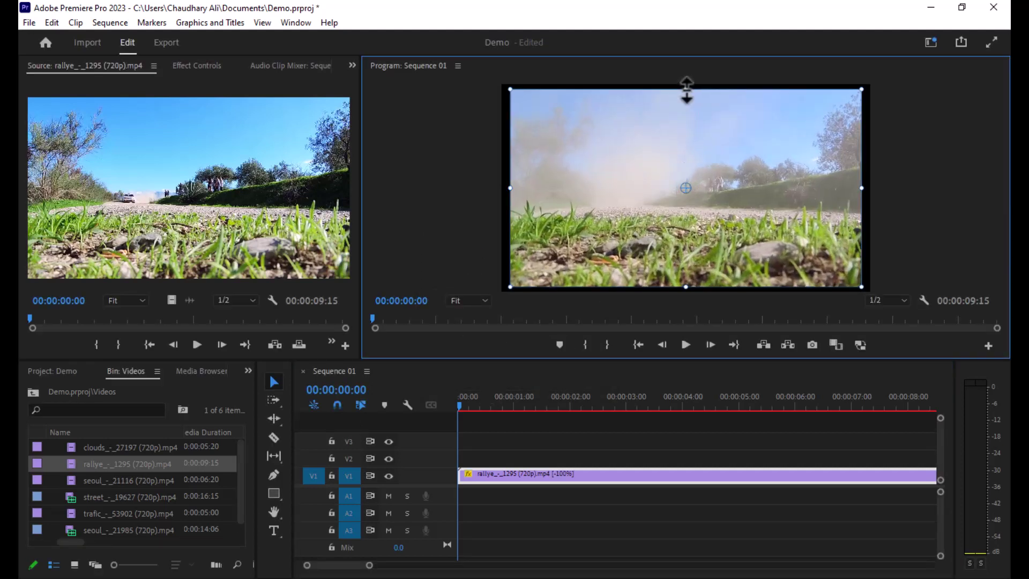
{"action": "key", "text": "Return"}
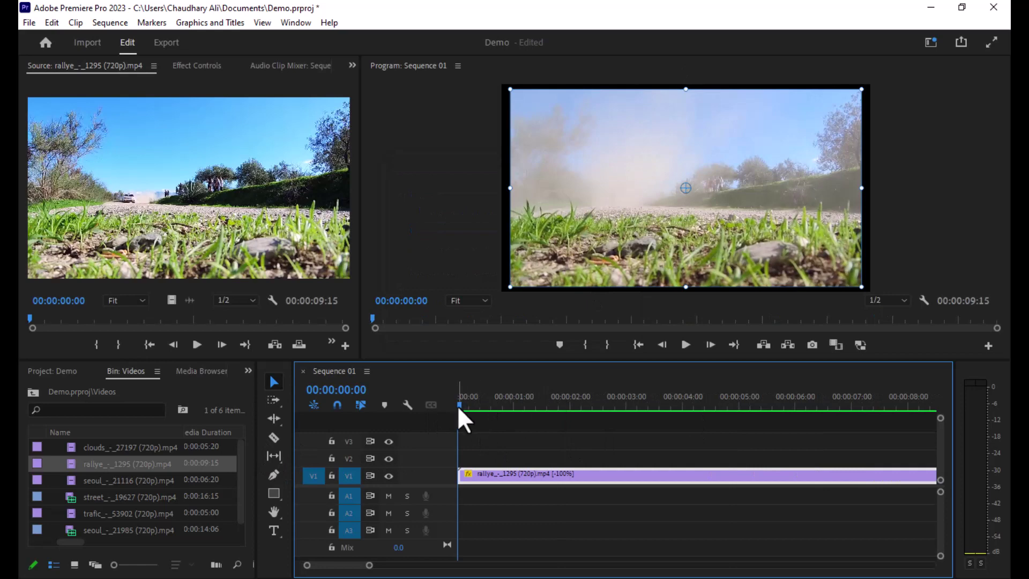
Step: Play the reversed clip back from around the six-second mark
{"action": "left_click_drag", "start_coordinate": [458, 405], "coordinate": [835, 422]}
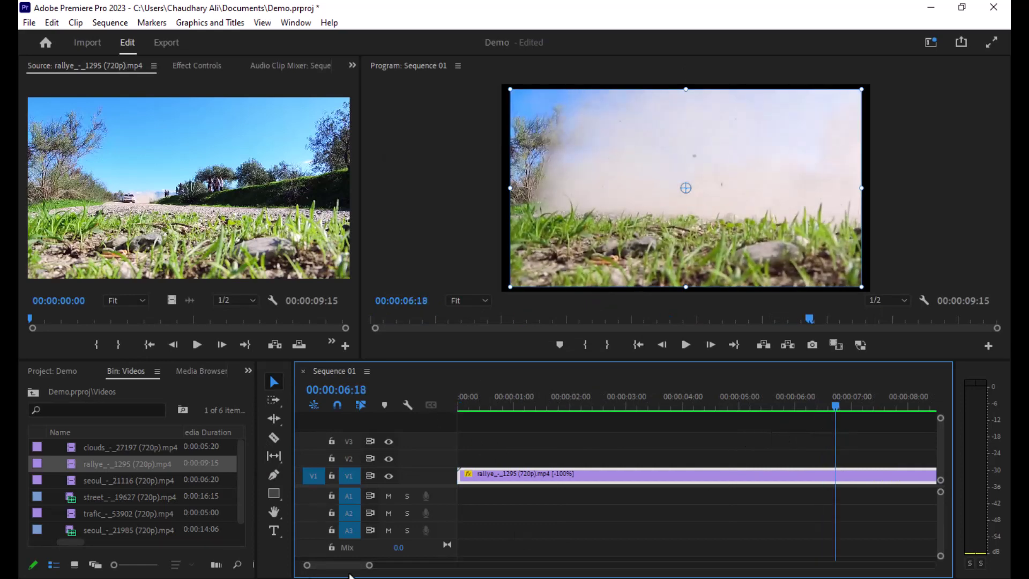
{"action": "scroll", "coordinate": [349, 574], "scroll_direction": "down", "scroll_amount": 5}
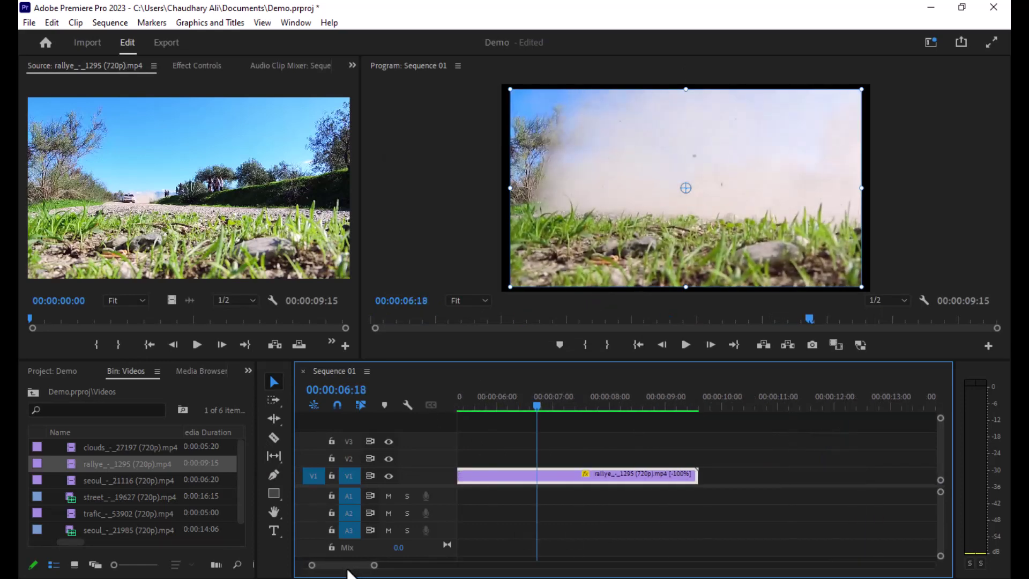
{"action": "key", "text": "space"}
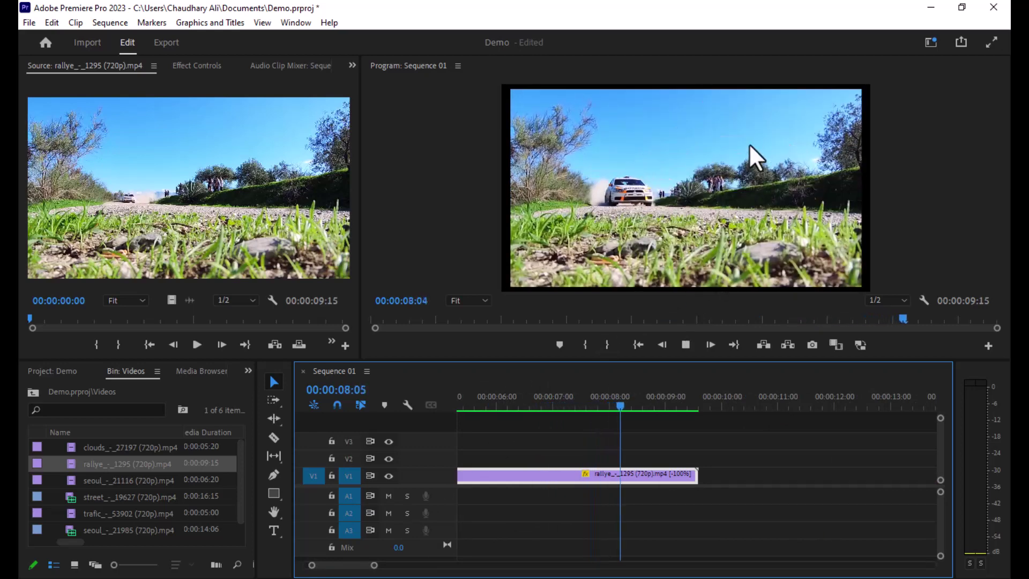
{"action": "left_click", "coordinate": [547, 396]}
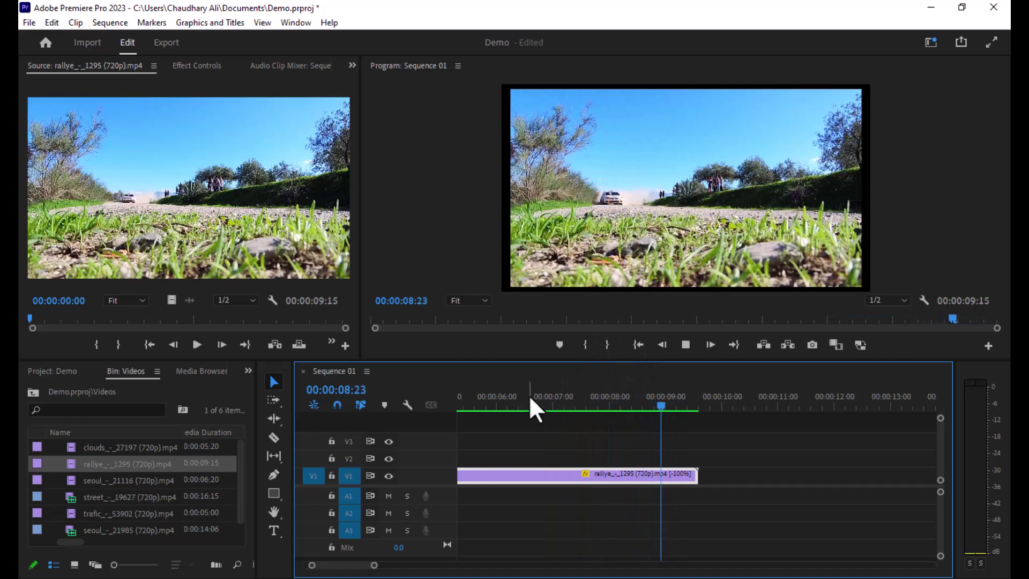
{"action": "left_click", "coordinate": [523, 397]}
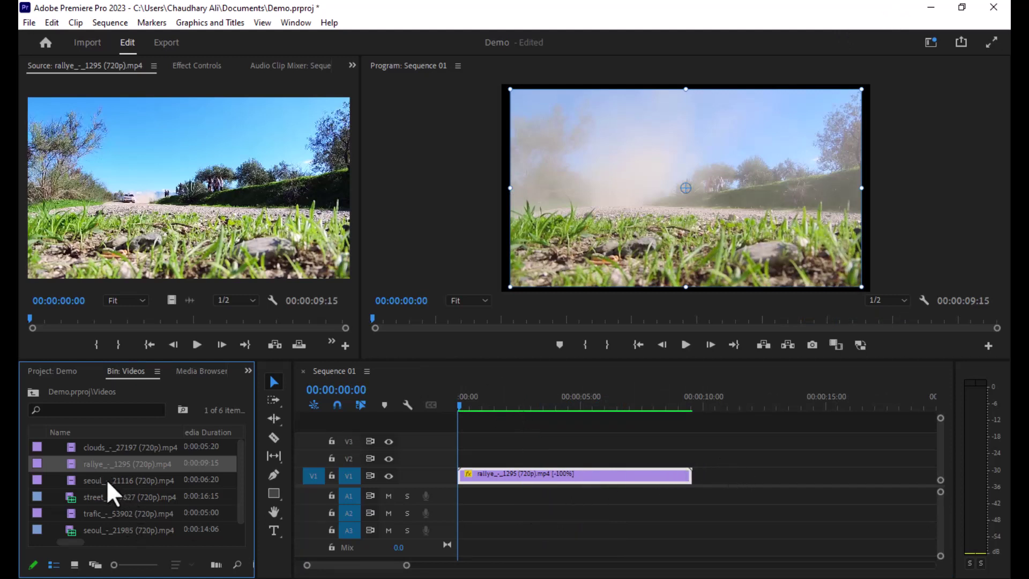
Step: Place seoul_-_21116 after the rally clip on V1 and render previews
{"action": "left_click_drag", "start_coordinate": [110, 480], "coordinate": [691, 477]}
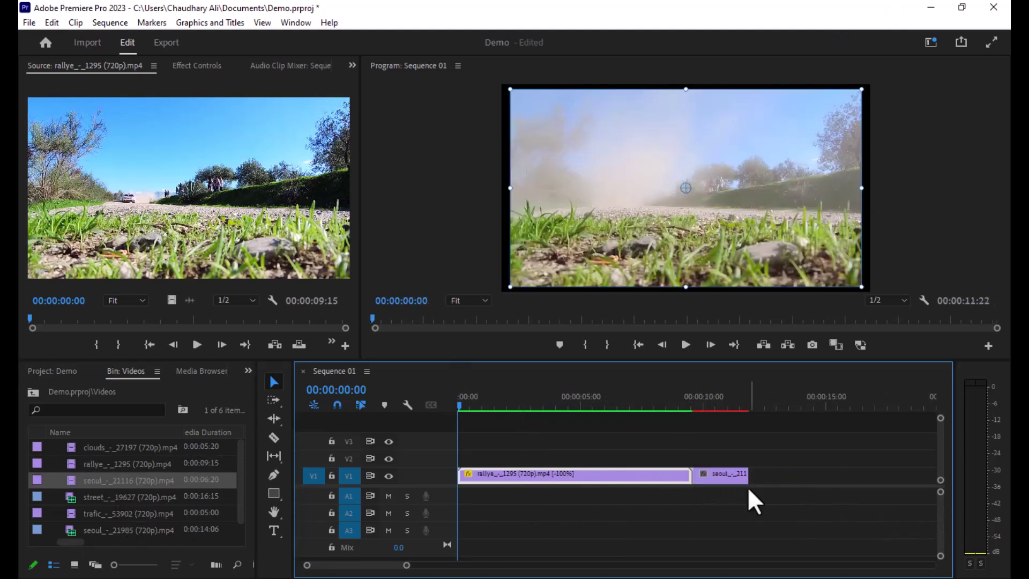
{"action": "left_click", "coordinate": [707, 475]}
{"action": "left_click", "coordinate": [682, 128]}
{"action": "key", "text": "Return"}
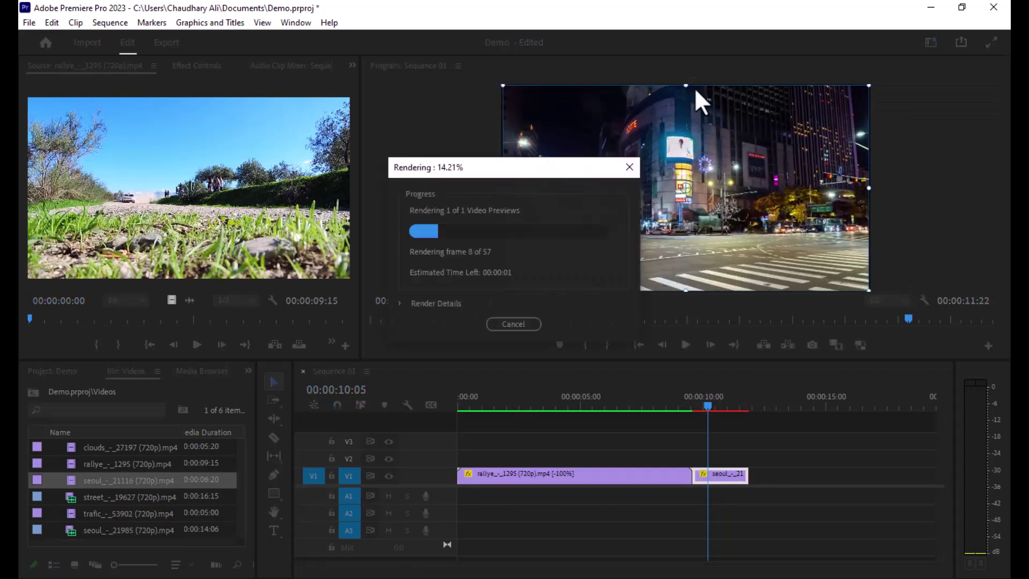
Step: Play across the rally-to-Seoul cut, then list the panels hidden beside the Project panel
{"action": "left_click", "coordinate": [684, 396]}
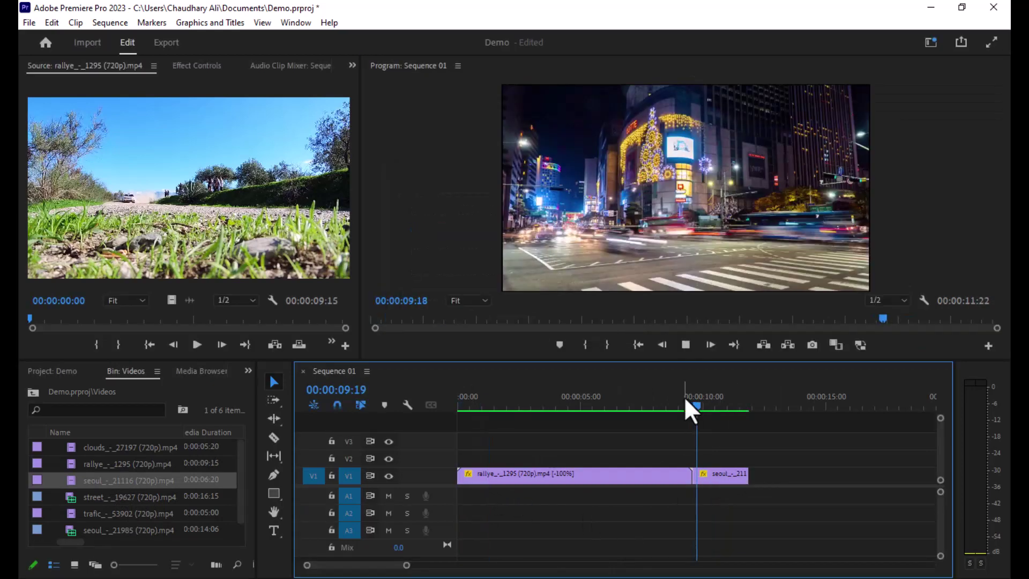
{"action": "left_click", "coordinate": [670, 398]}
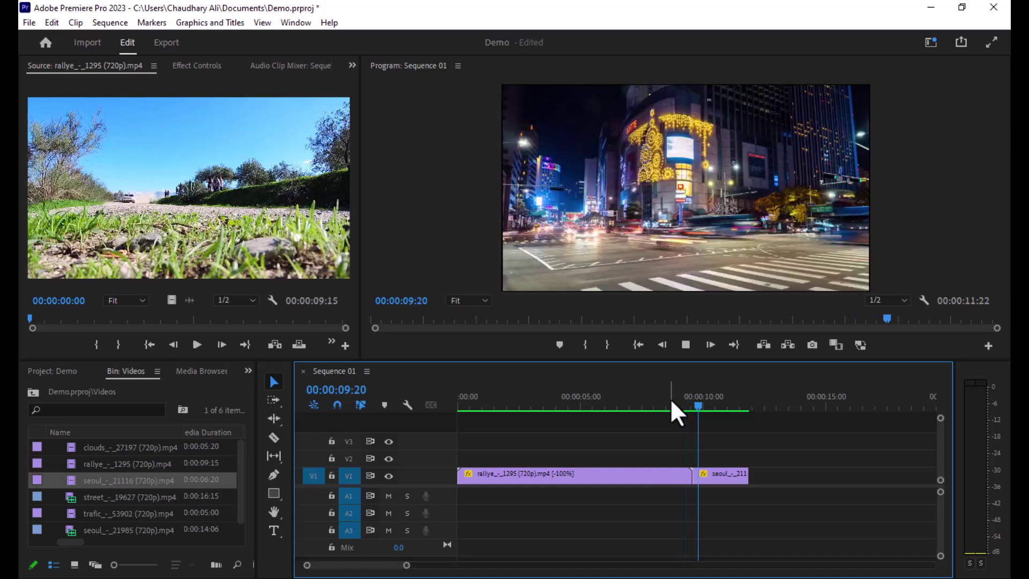
{"action": "key", "text": "space"}
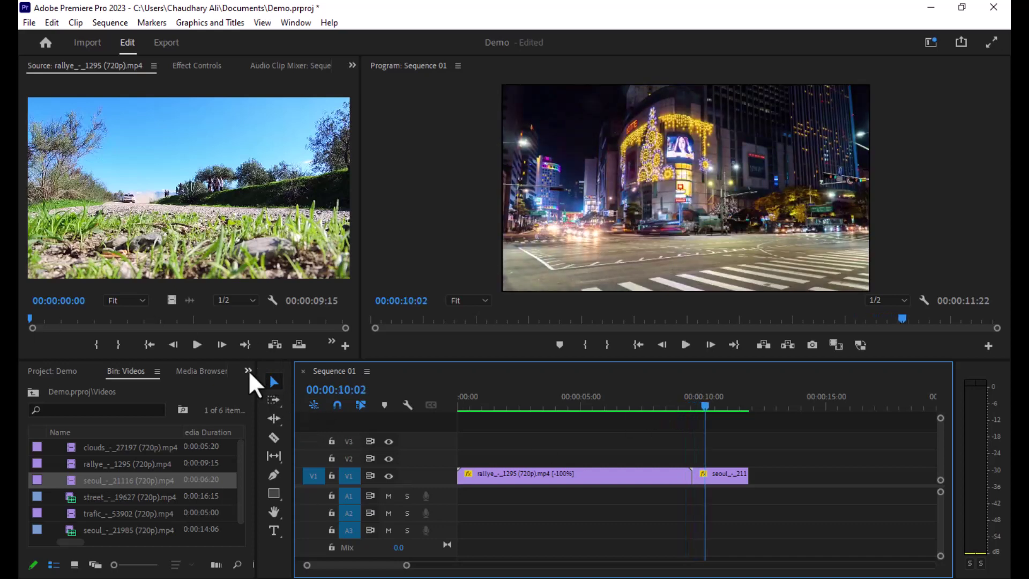
{"action": "left_click", "coordinate": [248, 370]}
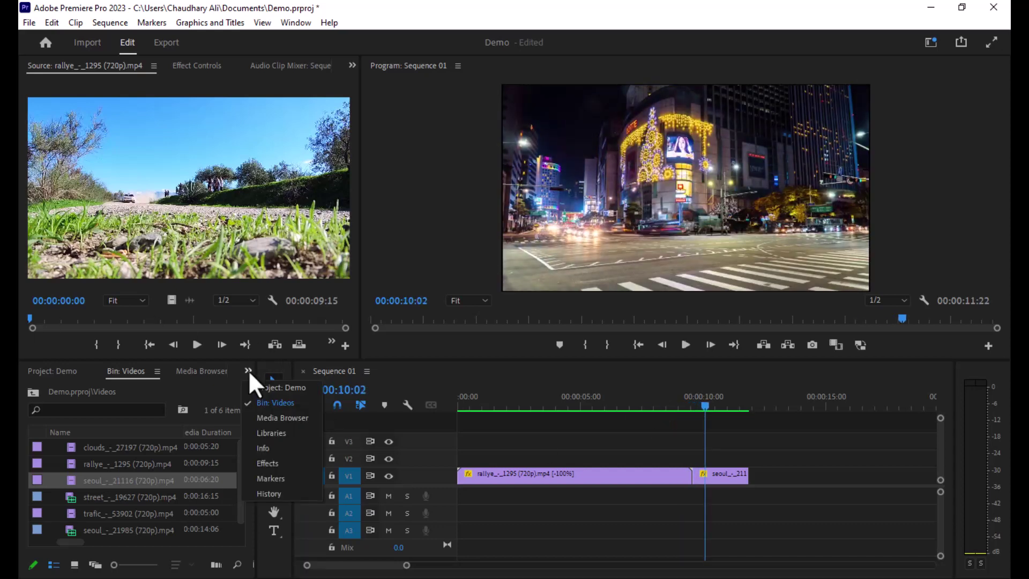
Step: Apply Cross Dissolve from Video Transitions > Dissolve to the cut between the clips
{"action": "left_click", "coordinate": [279, 464]}
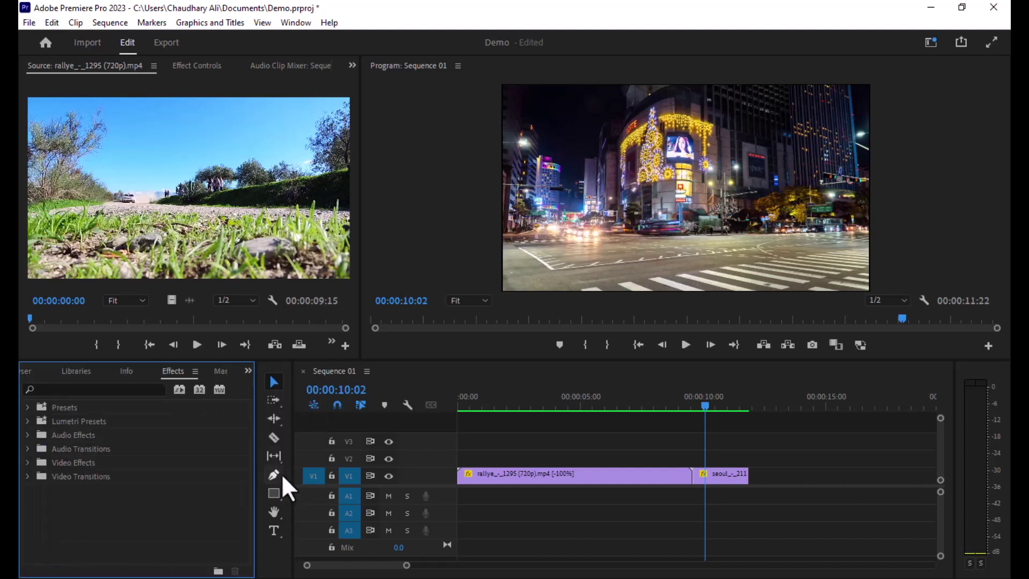
{"action": "left_click", "coordinate": [28, 477]}
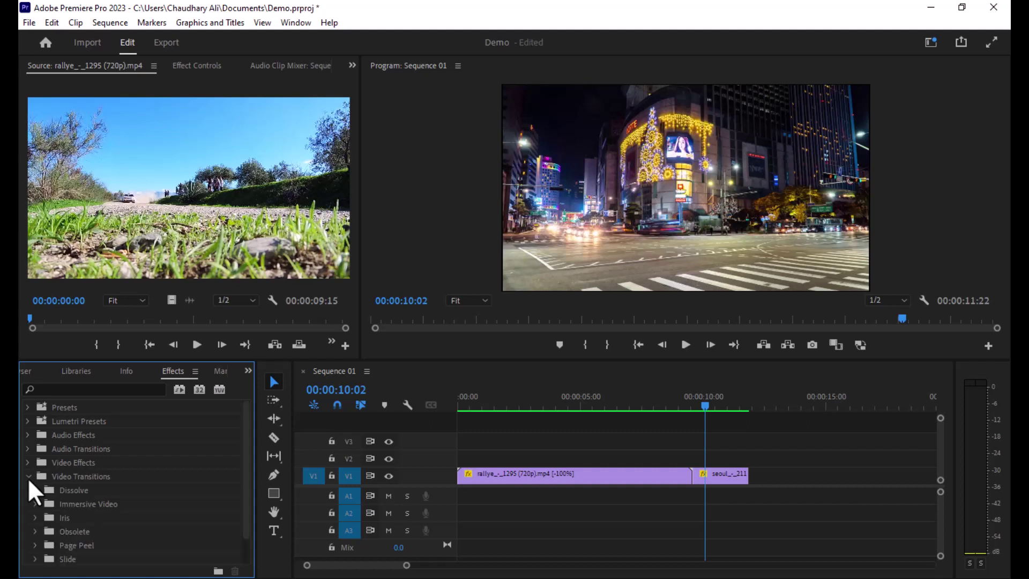
{"action": "scroll", "coordinate": [140, 433], "scroll_direction": "down", "scroll_amount": 2}
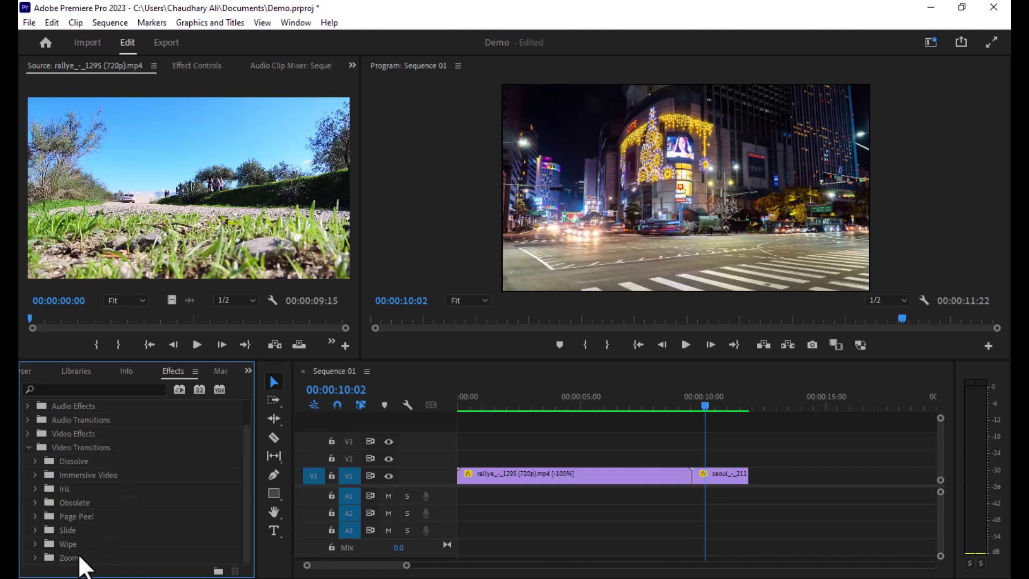
{"action": "left_click", "coordinate": [35, 461]}
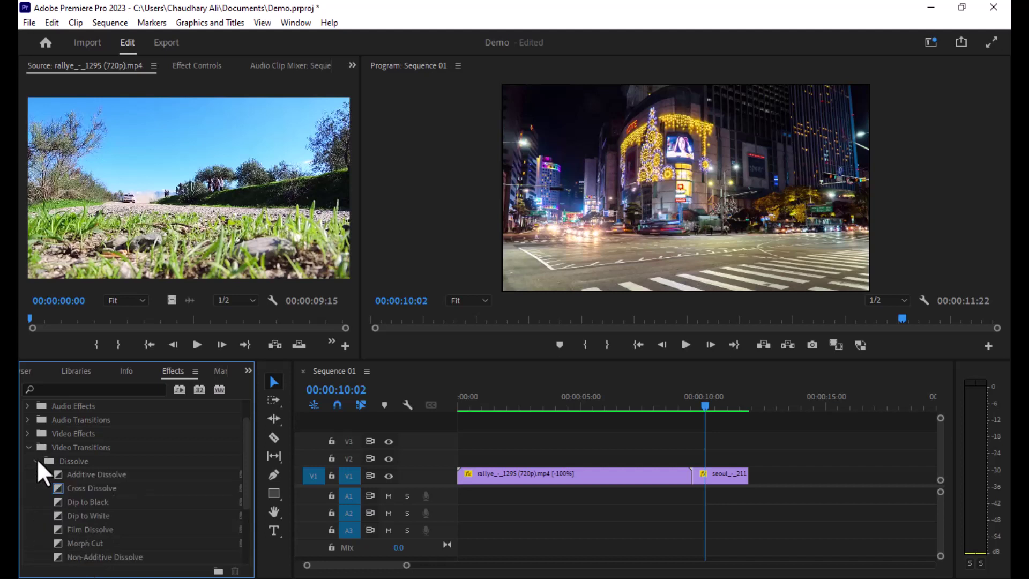
{"action": "left_click_drag", "start_coordinate": [60, 487], "coordinate": [692, 474]}
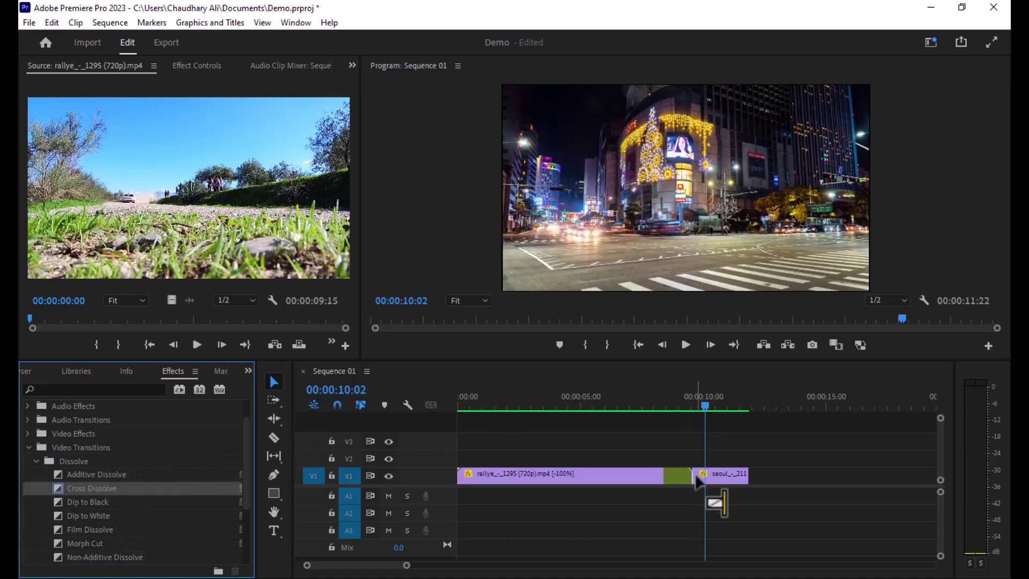
{"action": "left_click_drag", "start_coordinate": [691, 475], "coordinate": [693, 475]}
Step: Play the Cross Dissolve twice from 00:00:07:17, then drag Dip to White onto the cut
{"action": "left_click", "coordinate": [649, 403]}
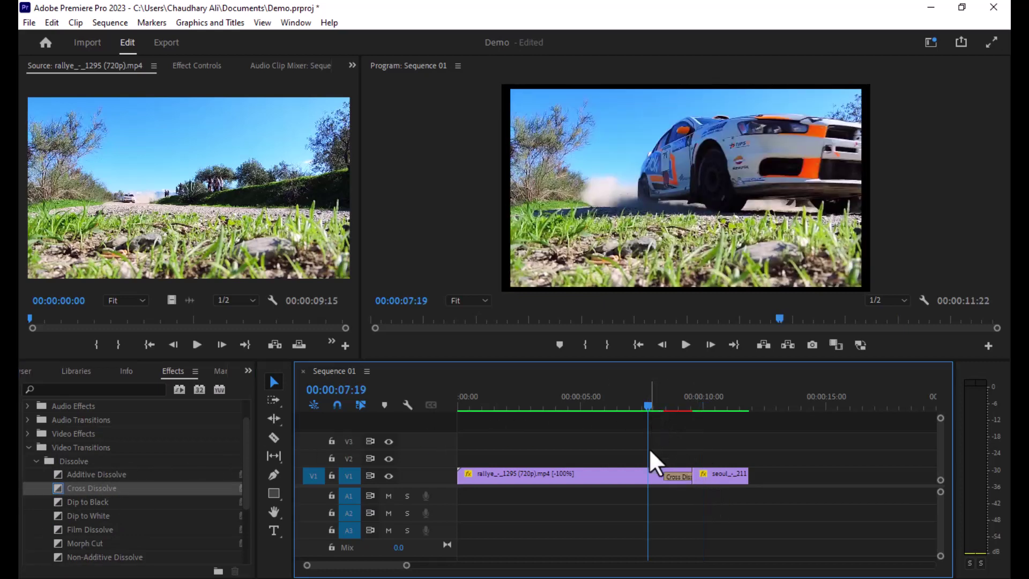
{"action": "key", "text": "space"}
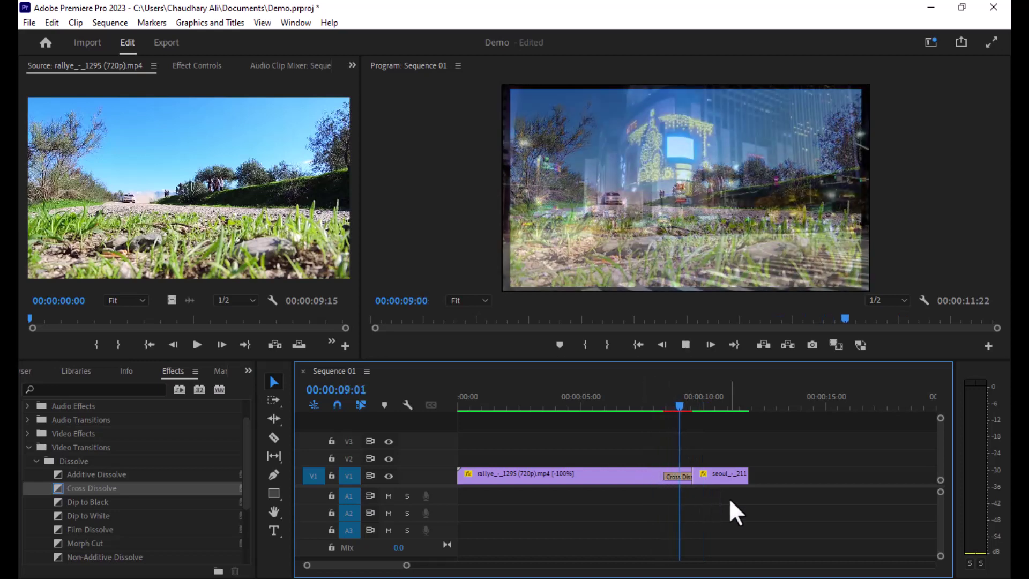
{"action": "key", "text": "space"}
{"action": "left_click", "coordinate": [646, 406]}
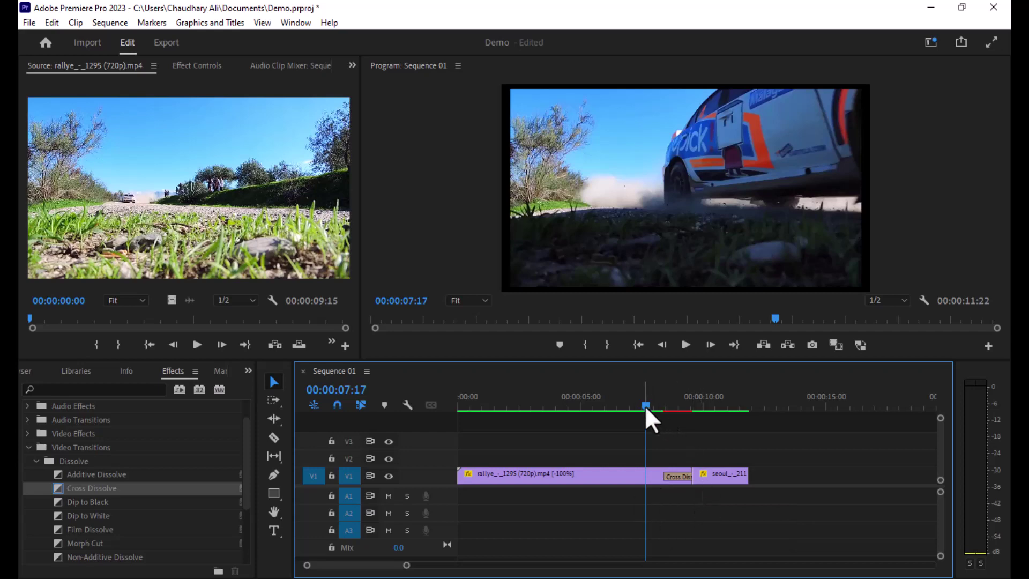
{"action": "key", "text": "space"}
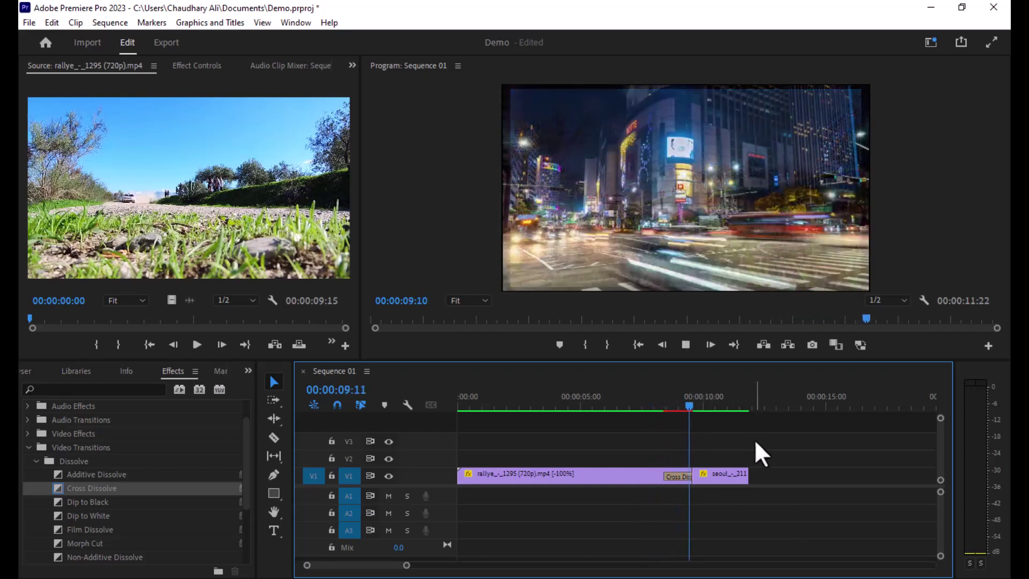
{"action": "key", "text": "space"}
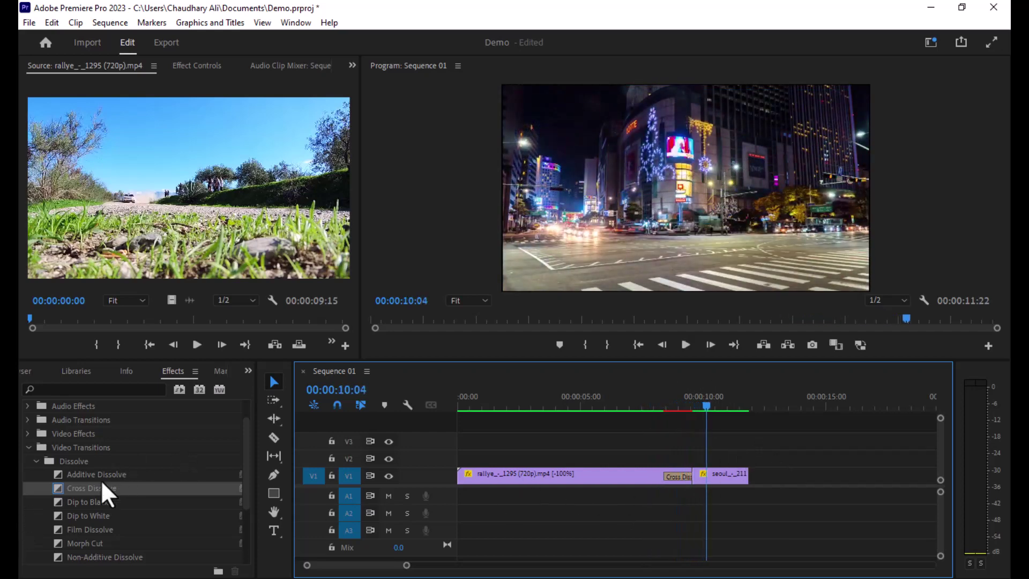
{"action": "left_click_drag", "start_coordinate": [82, 516], "coordinate": [679, 479]}
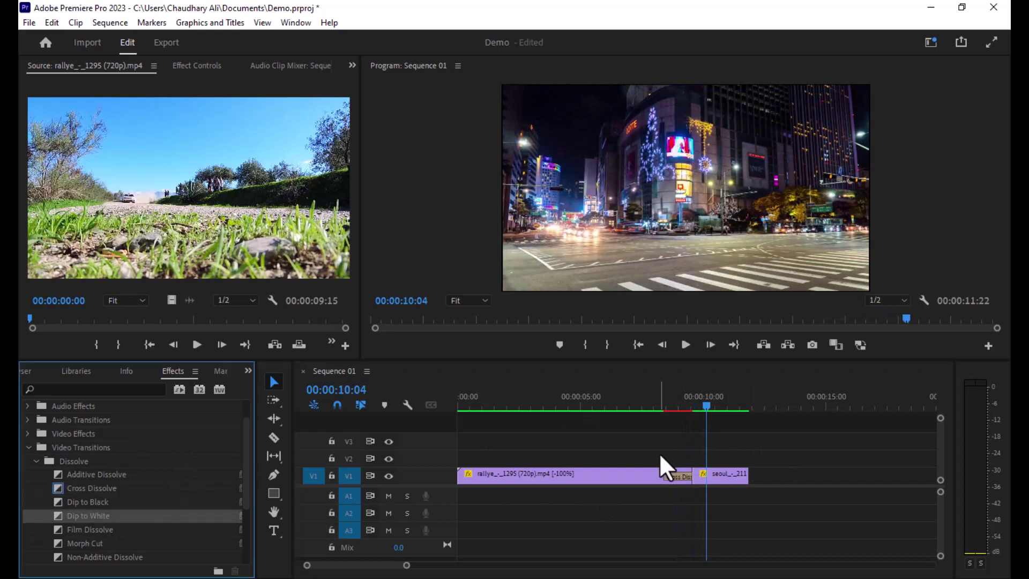
Step: Replace the Cross Dissolve with Dip to White and play it back
{"action": "left_click", "coordinate": [660, 402]}
{"action": "key", "text": "space"}
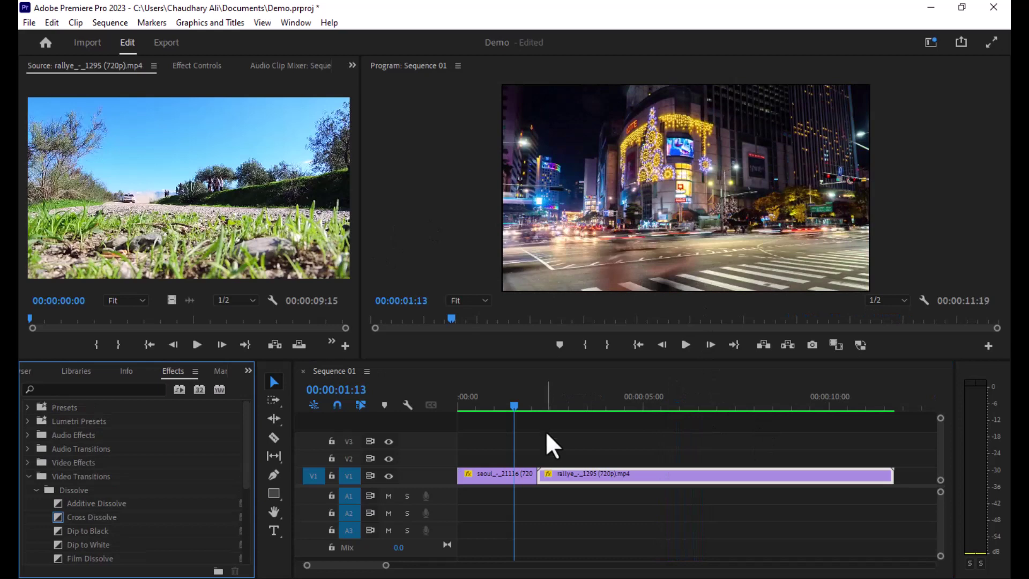
{"action": "scroll", "coordinate": [80, 498], "scroll_direction": "down", "scroll_amount": 4}
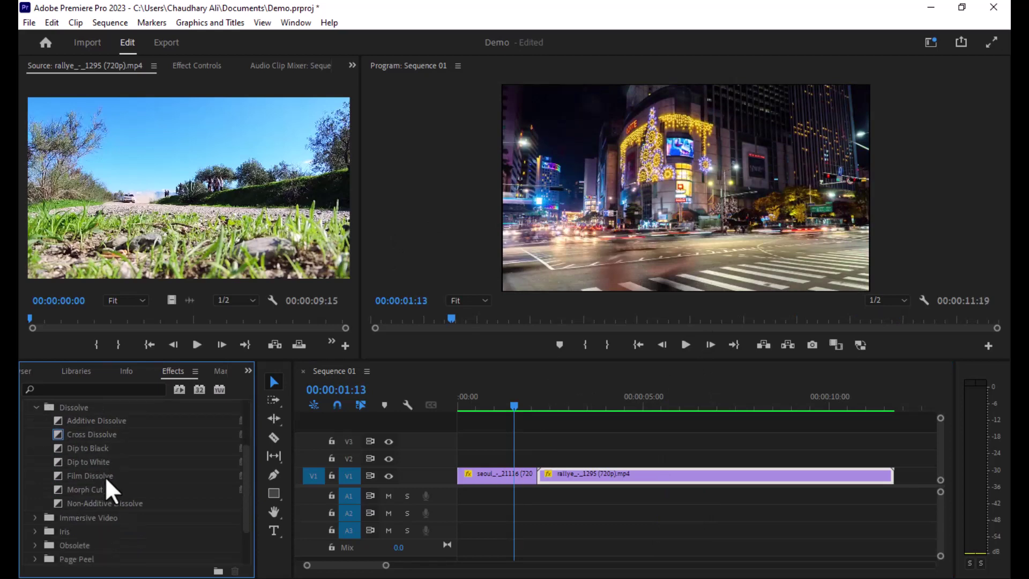
{"action": "scroll", "coordinate": [105, 482], "scroll_direction": "down", "scroll_amount": 1}
{"action": "scroll", "coordinate": [75, 510], "scroll_direction": "down", "scroll_amount": 2}
Step: Add Cross Zoom at the seoul–rallye cut, play it, and view its duration without changes
{"action": "left_click", "coordinate": [36, 558]}
{"action": "scroll", "coordinate": [59, 553], "scroll_direction": "down", "scroll_amount": 1}
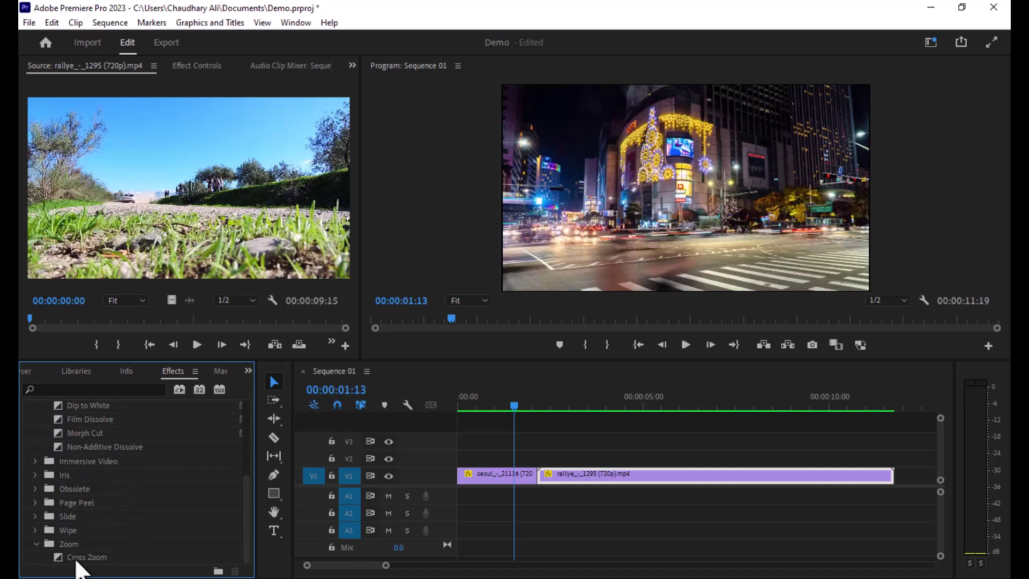
{"action": "mouse_move", "coordinate": [77, 560]}
{"action": "left_mouse_down"}
{"action": "mouse_move", "coordinate": [541, 387]}
{"action": "mouse_move", "coordinate": [540, 479]}
{"action": "left_mouse_up"}
{"action": "key", "text": "space"}
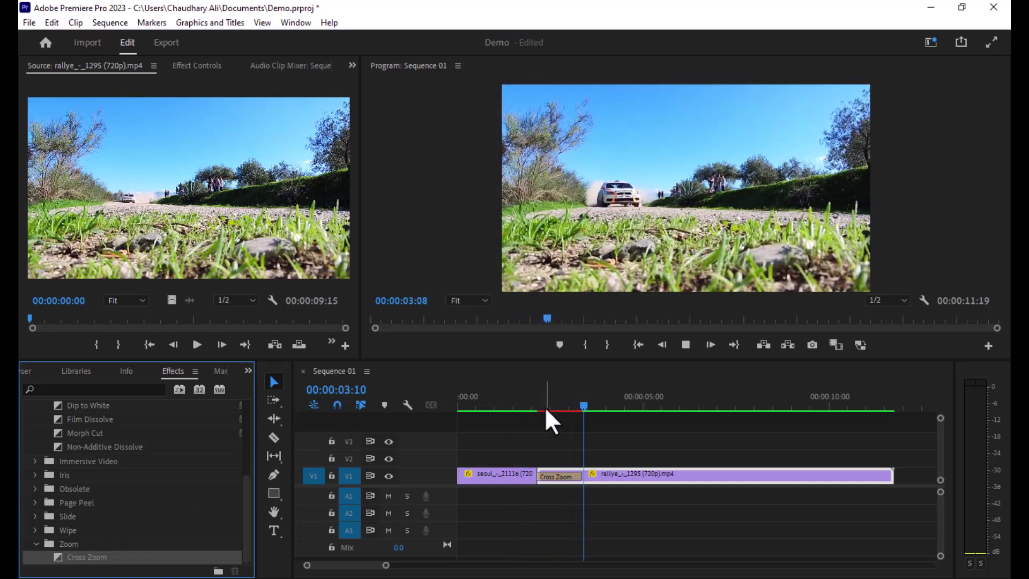
{"action": "left_click_drag", "start_coordinate": [603, 405], "coordinate": [520, 429]}
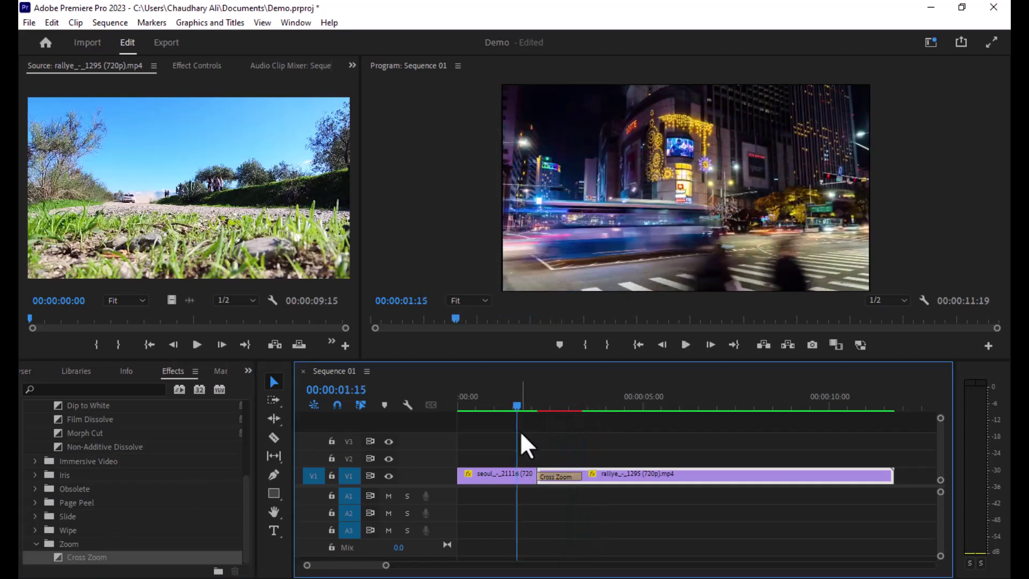
{"action": "double_click", "coordinate": [554, 476]}
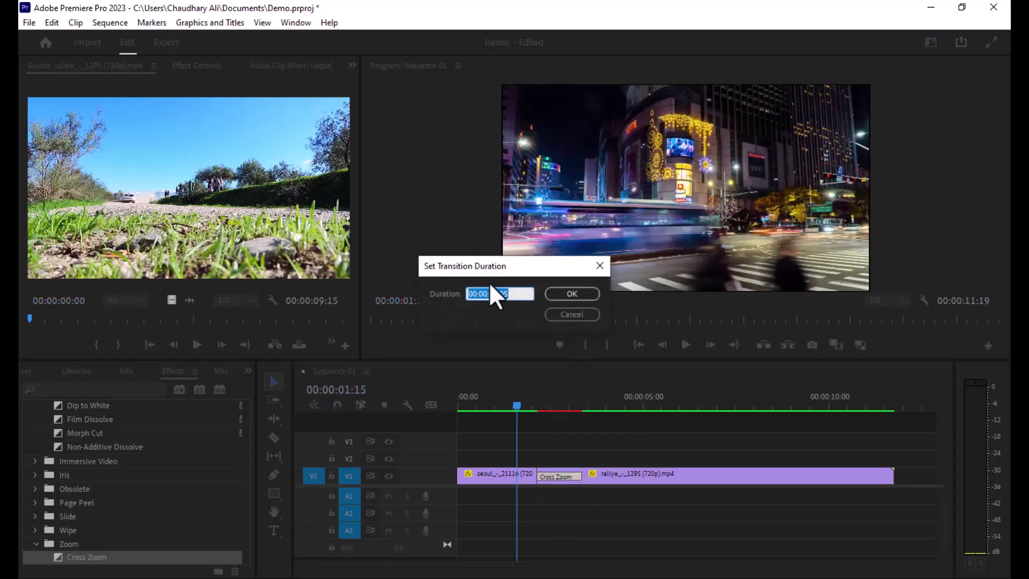
{"action": "left_click", "coordinate": [561, 318]}
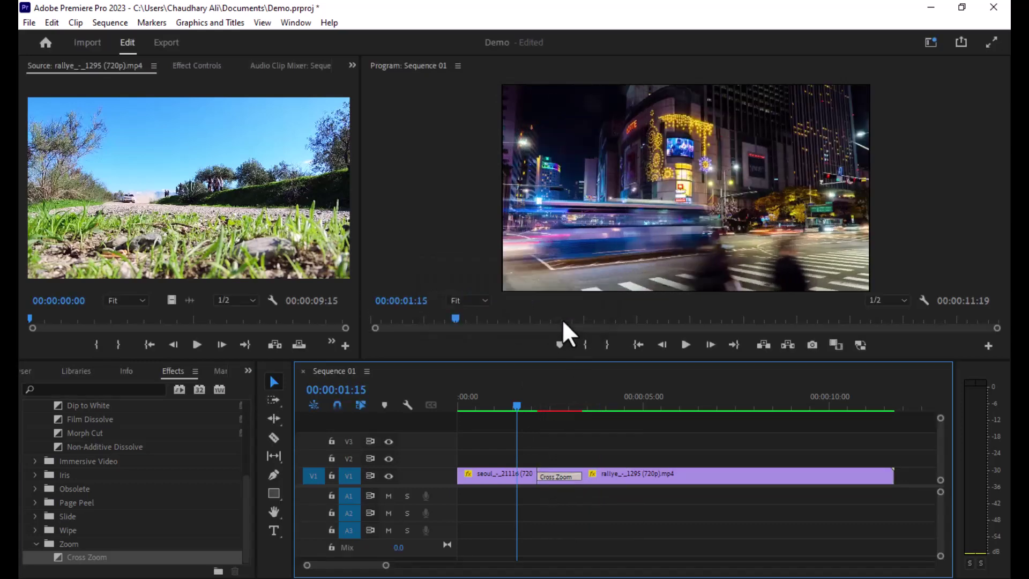
Step: Inspect the Cross Zoom transition's duration and alignment settings in Effect Controls without changing them
{"action": "left_click", "coordinate": [194, 70]}
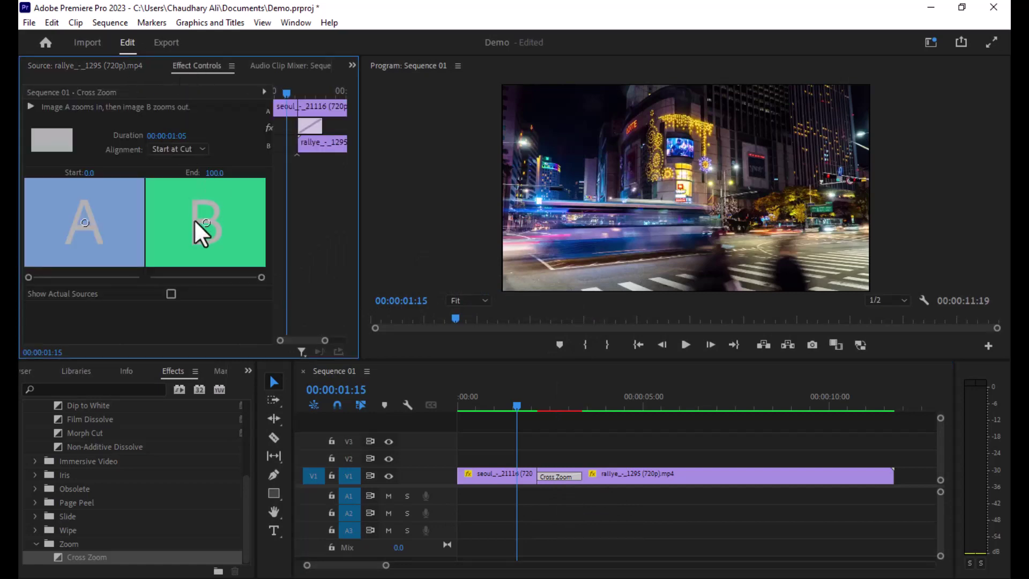
{"action": "left_click", "coordinate": [89, 64]}
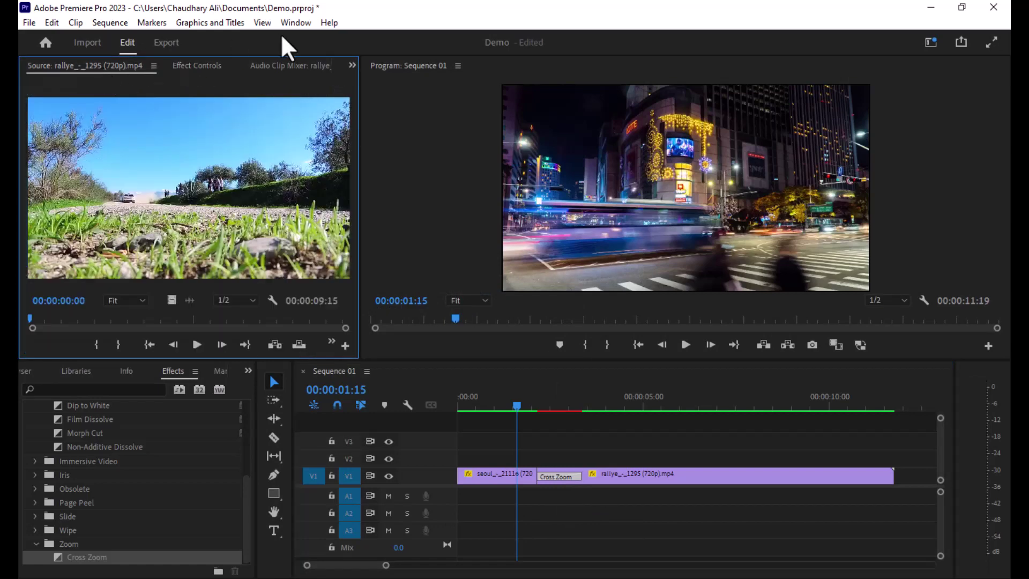
{"action": "left_click", "coordinate": [297, 20]}
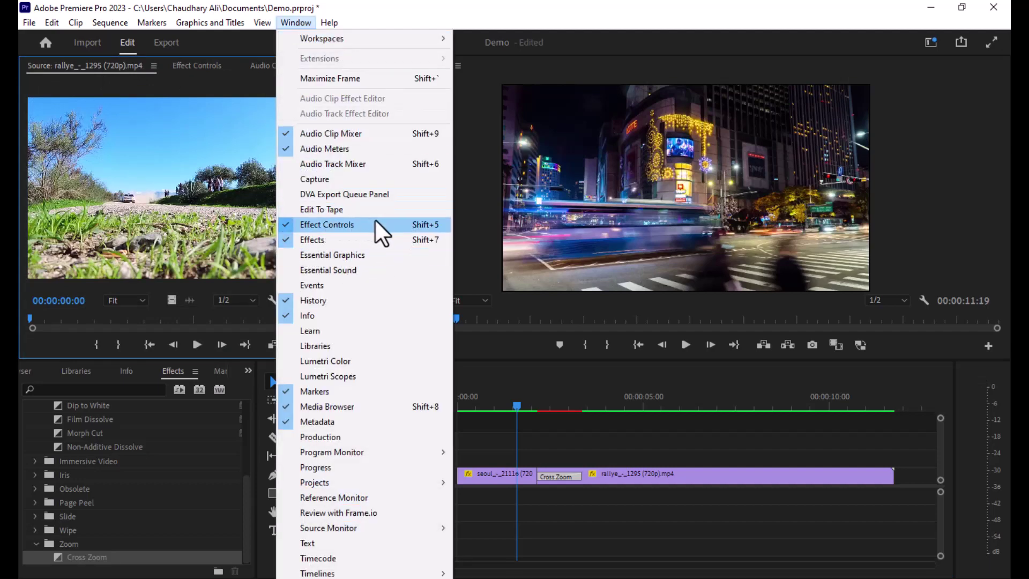
{"action": "left_click", "coordinate": [296, 22]}
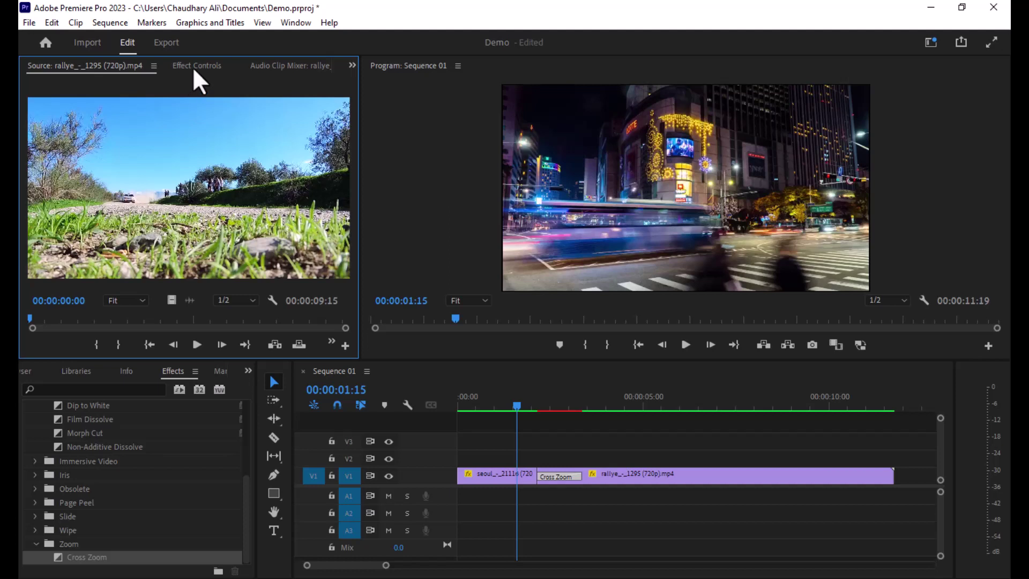
{"action": "left_click", "coordinate": [192, 68]}
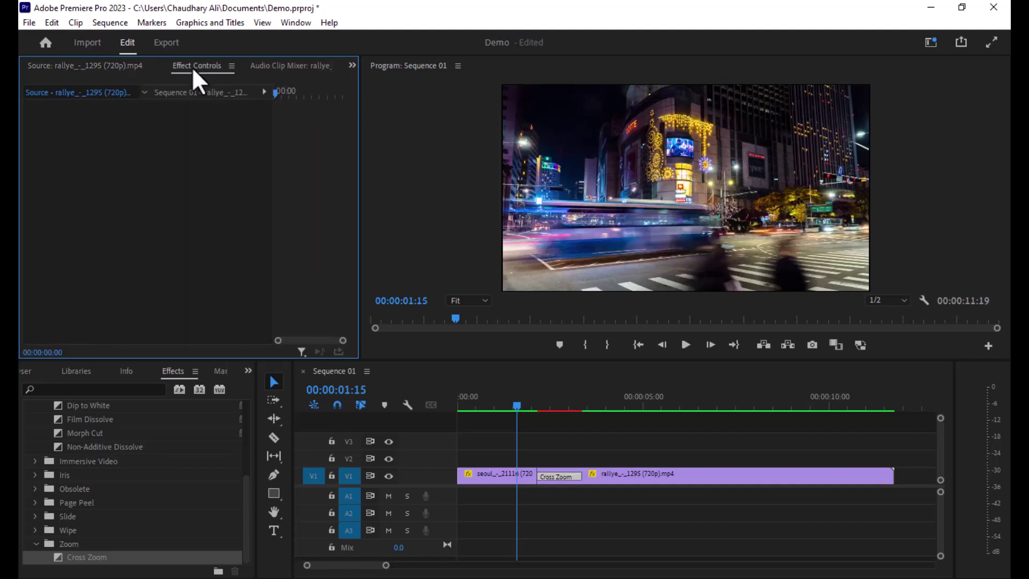
{"action": "double_click", "coordinate": [565, 474]}
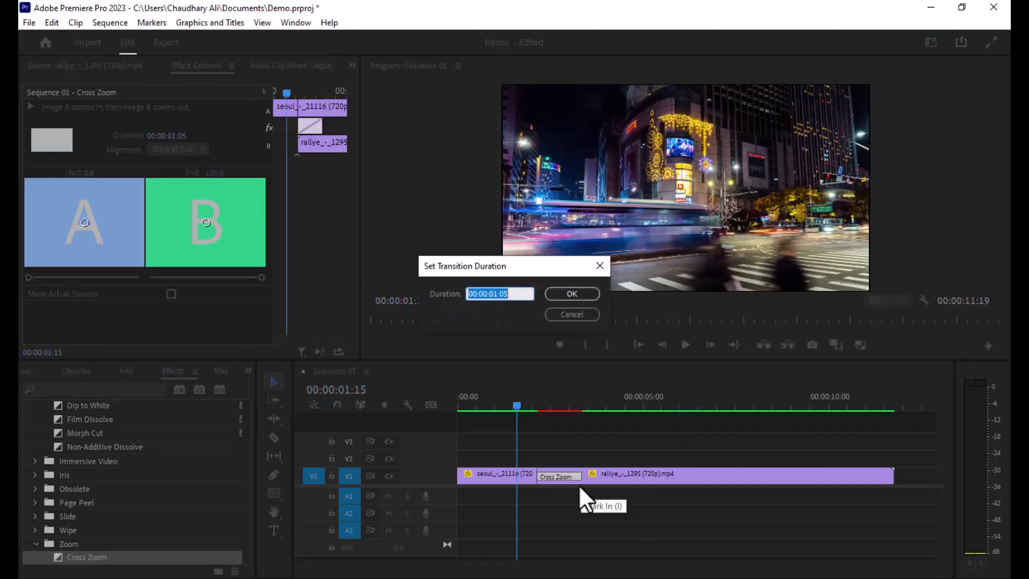
{"action": "left_click", "coordinate": [562, 314]}
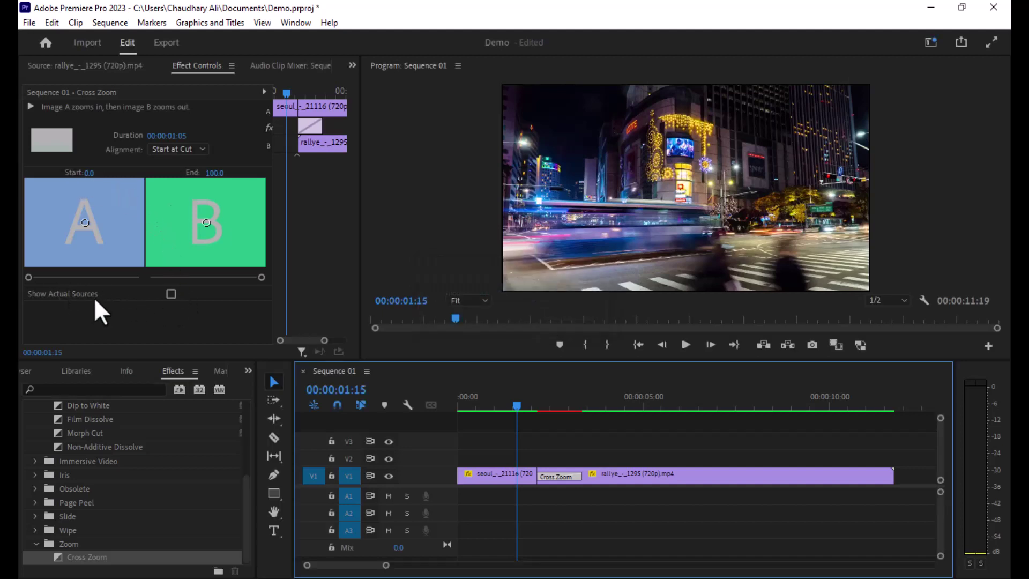
{"action": "left_click", "coordinate": [203, 149]}
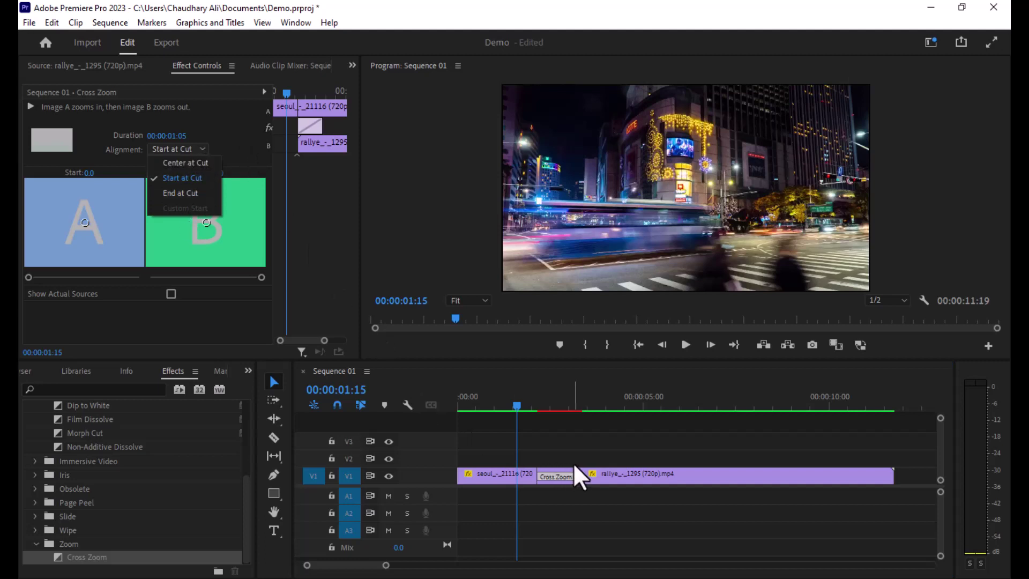
{"action": "left_click", "coordinate": [570, 438]}
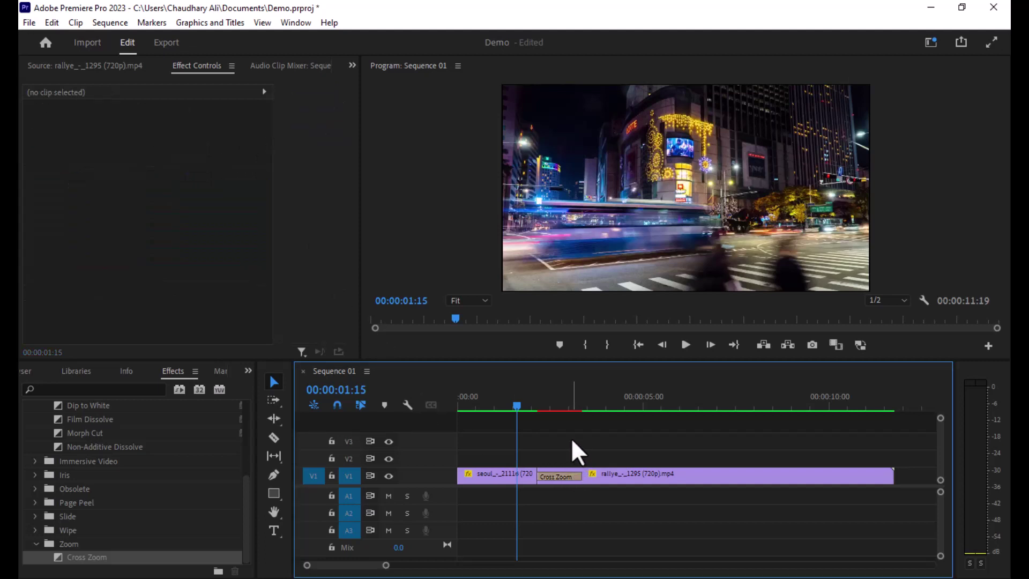
Step: Delete the Cross Zoom transition between the seoul and rallye clips
{"action": "left_click", "coordinate": [568, 470]}
{"action": "left_click", "coordinate": [567, 474]}
{"action": "key", "text": "Delete"}
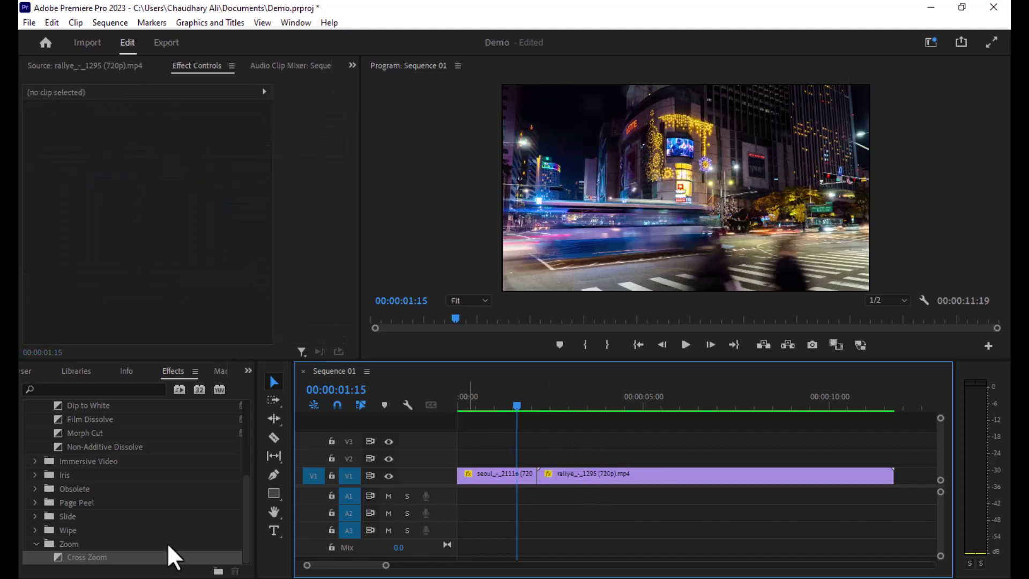
{"action": "scroll", "coordinate": [169, 523], "scroll_direction": "up", "scroll_amount": 3}
{"action": "scroll", "coordinate": [44, 433], "scroll_direction": "up", "scroll_amount": 3}
Step: Collapse Video Transitions and expand the Video Effects folder in the Effects panel
{"action": "left_click", "coordinate": [28, 461]}
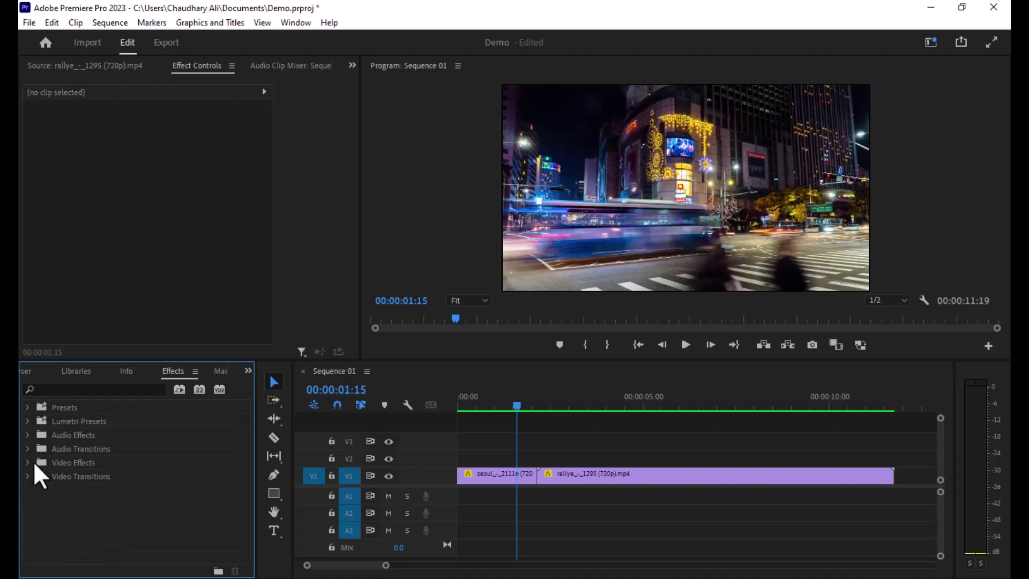
{"action": "left_click", "coordinate": [28, 463]}
{"action": "scroll", "coordinate": [101, 458], "scroll_direction": "down", "scroll_amount": 1}
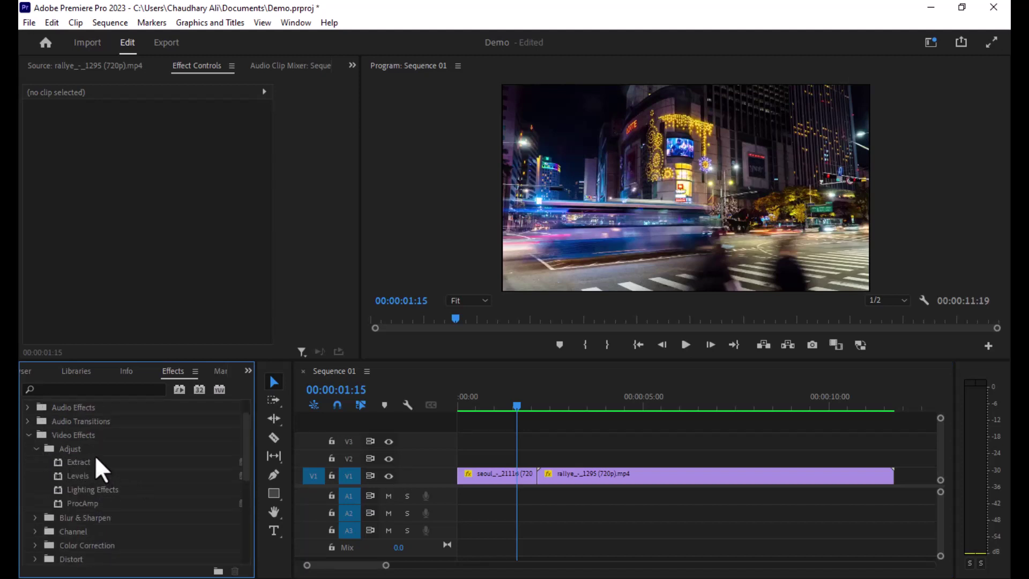
Step: Swap the Adjust group for the Blur & Sharpen effects and place the playhead at 00:00:03:20
{"action": "left_click", "coordinate": [35, 449]}
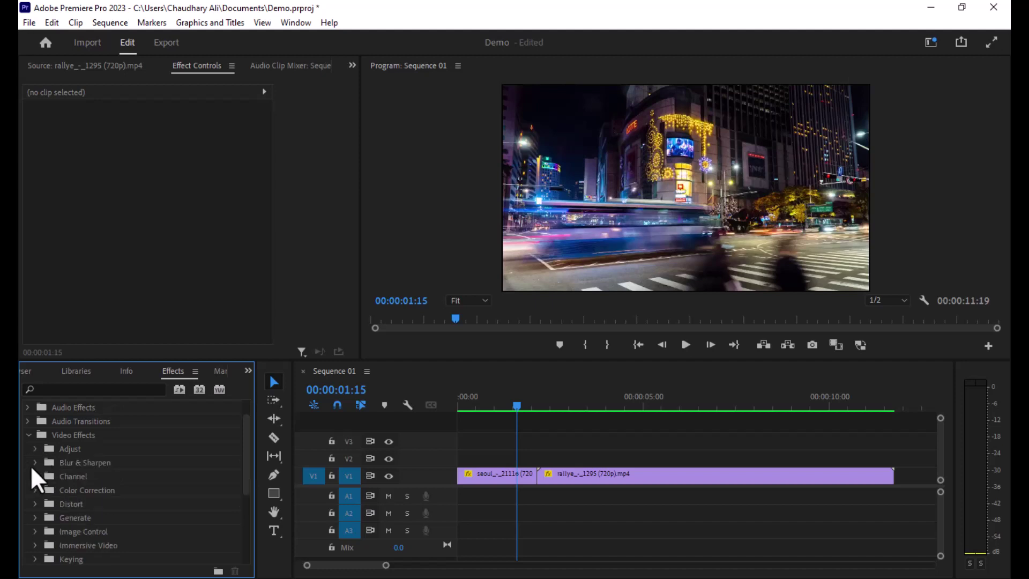
{"action": "left_click", "coordinate": [34, 462]}
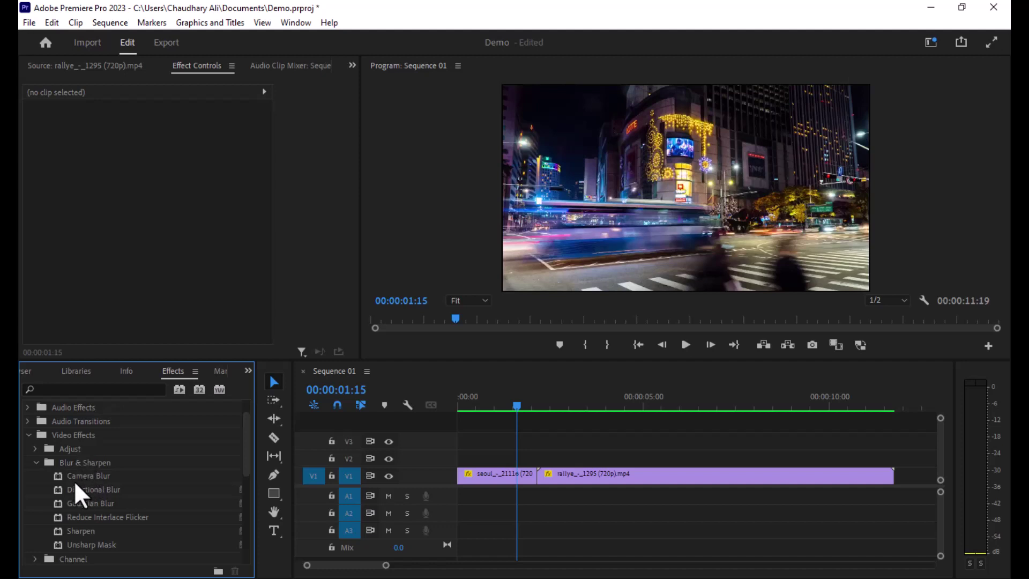
{"action": "left_click", "coordinate": [599, 397]}
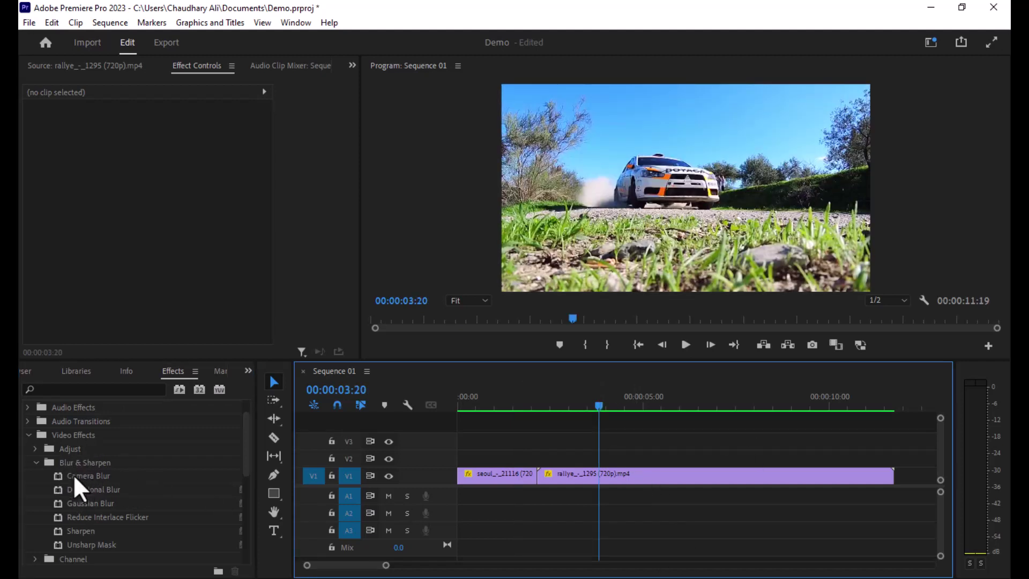
Step: Apply Camera Blur to the rally clip with Percent Blur 10, then lower it to 5
{"action": "left_click_drag", "start_coordinate": [75, 477], "coordinate": [609, 480]}
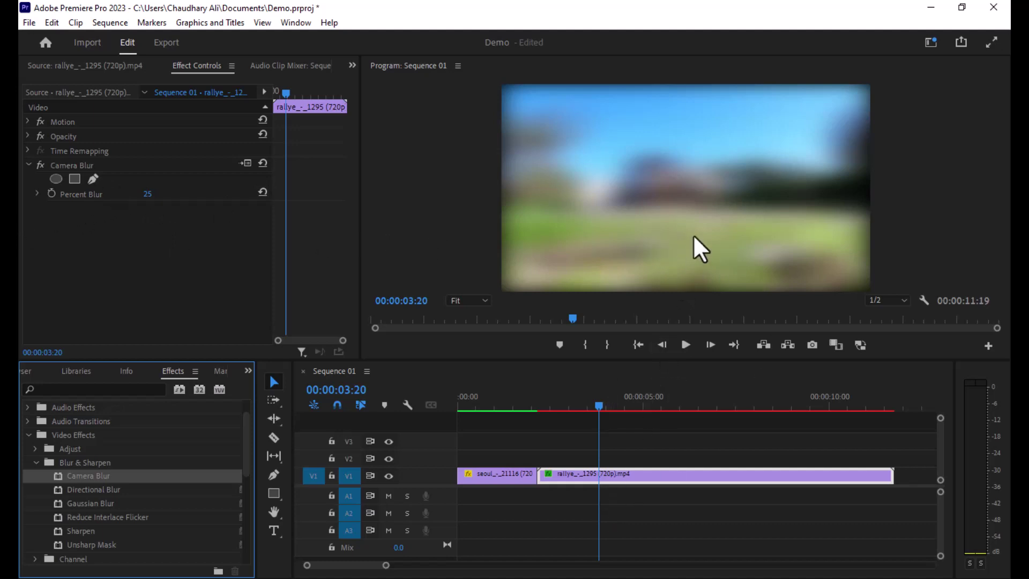
{"action": "left_click", "coordinate": [162, 195]}
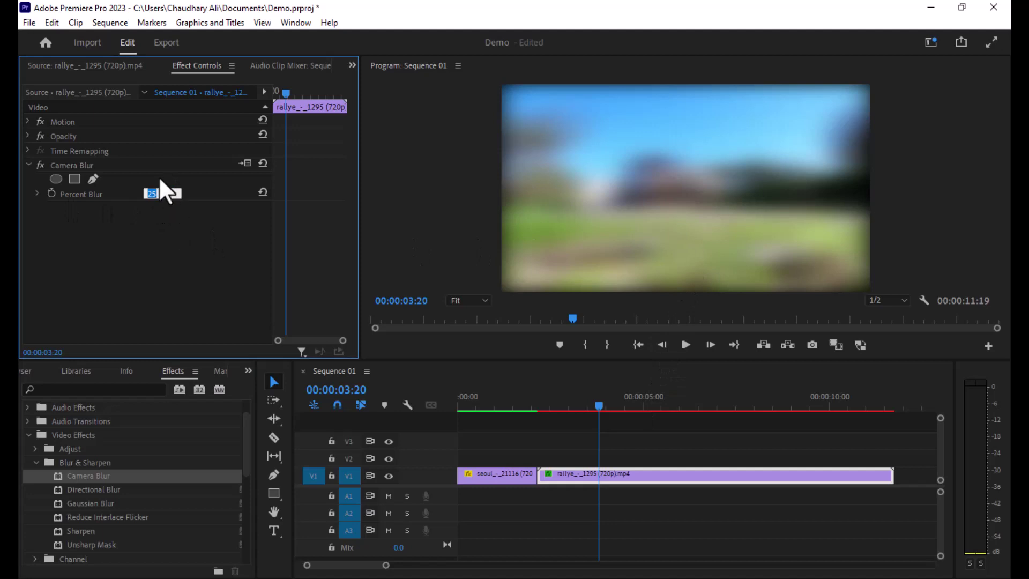
{"action": "type", "text": "10"}
{"action": "key", "text": "Return"}
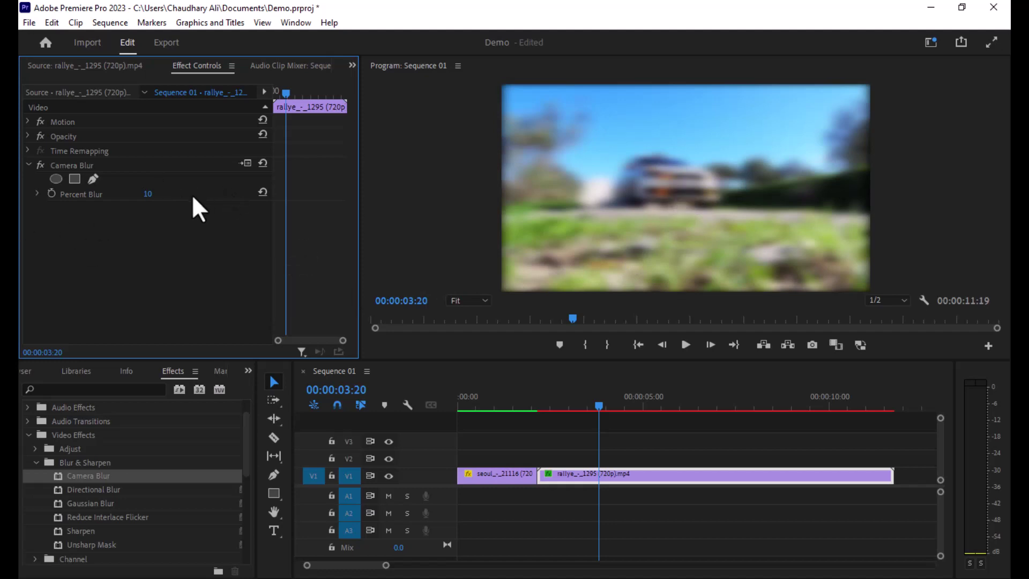
{"action": "left_click", "coordinate": [153, 193]}
{"action": "type", "text": "5"}
{"action": "key", "text": "Return"}
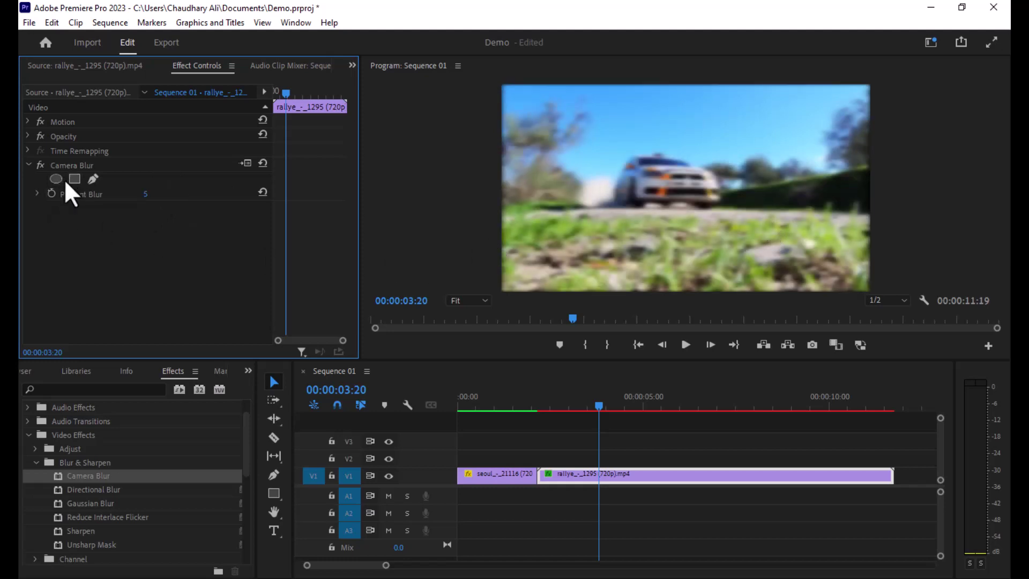
Step: Try a heavy blur of 50 with 50% opacity, then undo those changes
{"action": "left_click", "coordinate": [28, 136]}
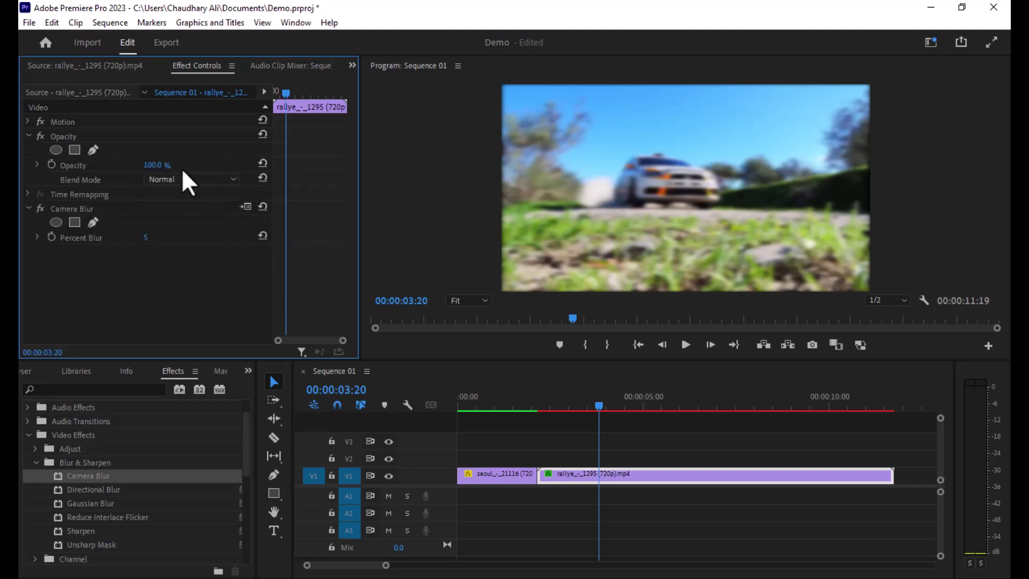
{"action": "left_click", "coordinate": [146, 238]}
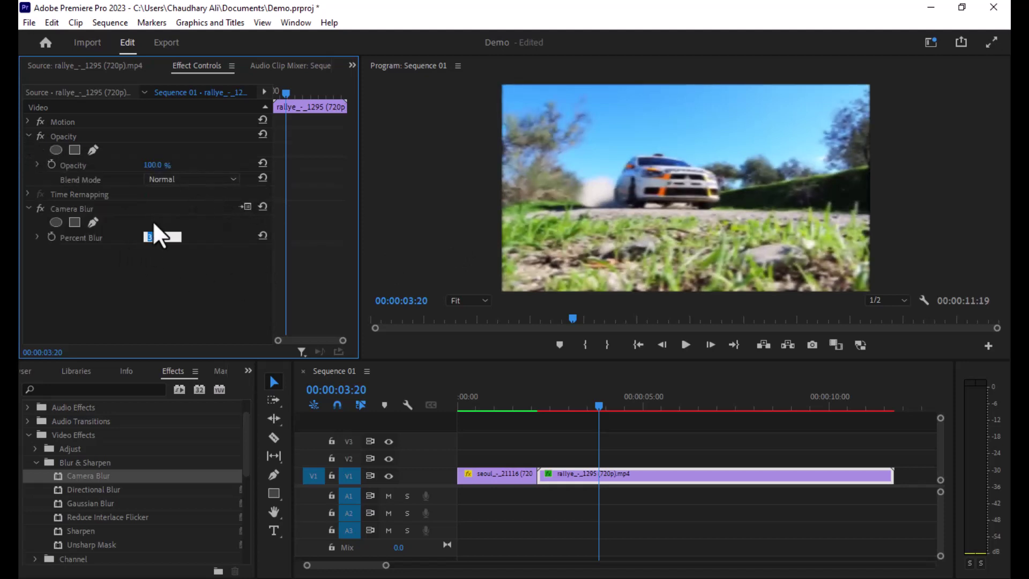
{"action": "type", "text": "0"}
{"action": "key", "text": "Return"}
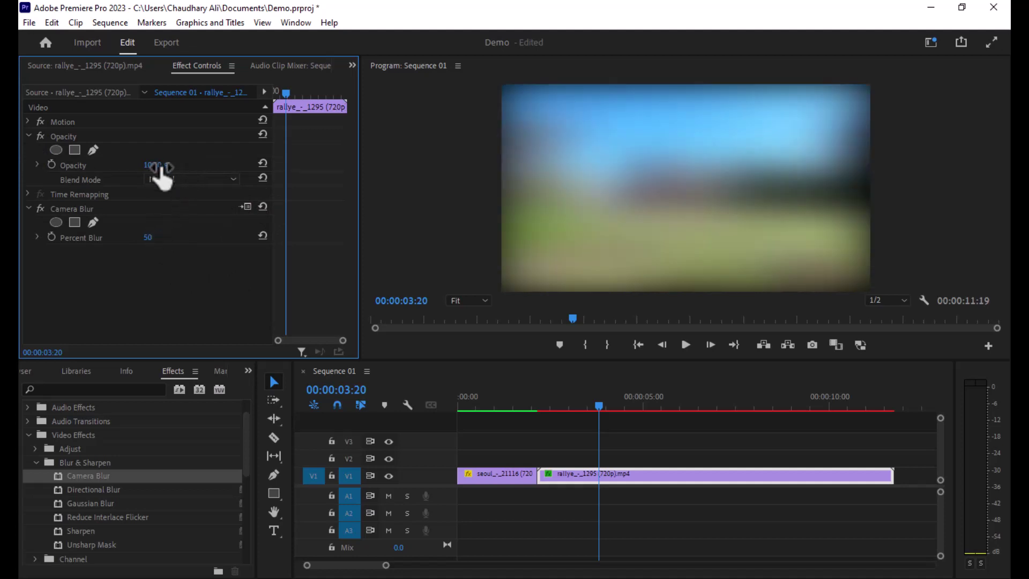
{"action": "left_click", "coordinate": [160, 164]}
{"action": "key", "text": "BackSpace"}
{"action": "key", "text": "BackSpace"}
{"action": "key", "text": "BackSpace"}
{"action": "key", "text": "Return"}
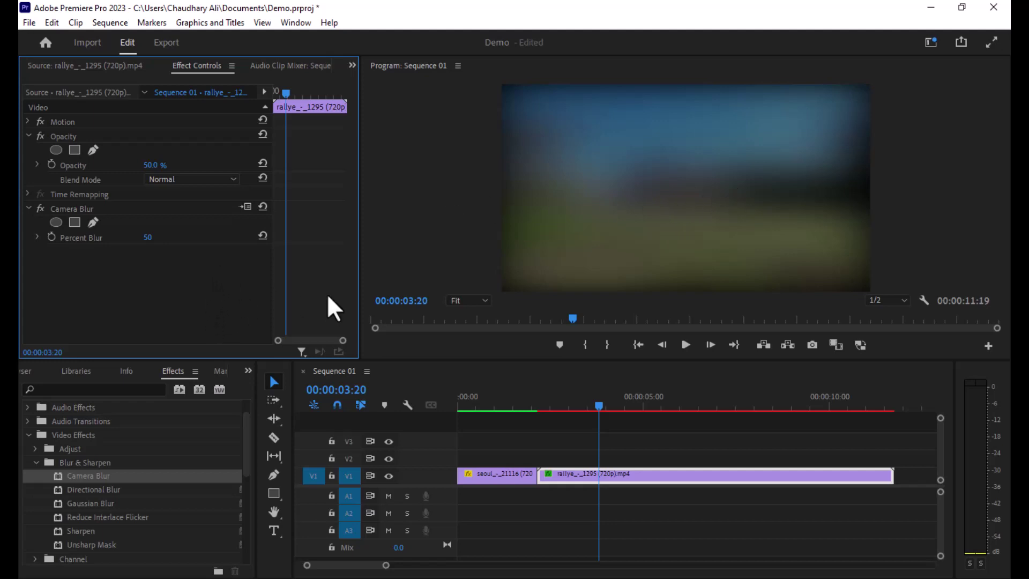
{"action": "key", "text": "ctrl+z"}
{"action": "key", "text": "ctrl+z"}
Step: Load the rallye clip in the Source monitor, select it on the timeline and pick the Type tool (T)
{"action": "double_click", "coordinate": [556, 472]}
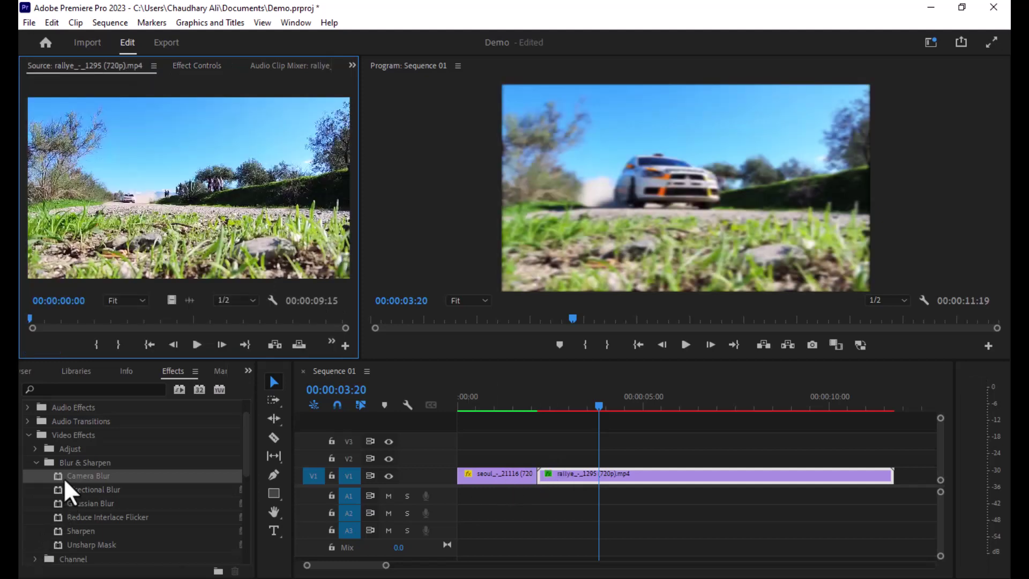
{"action": "scroll", "coordinate": [91, 474], "scroll_direction": "down", "scroll_amount": 2}
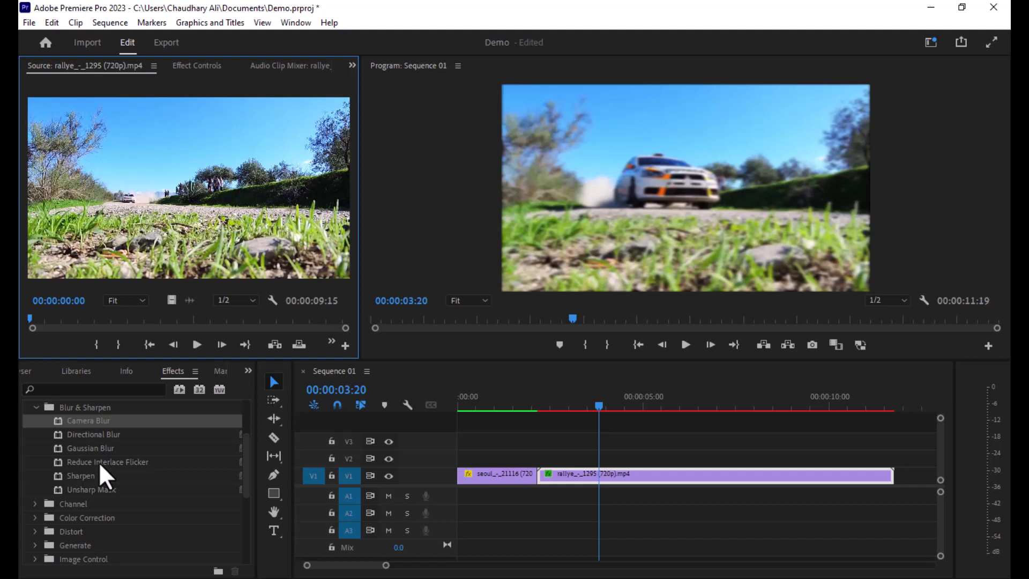
{"action": "left_click", "coordinate": [526, 435]}
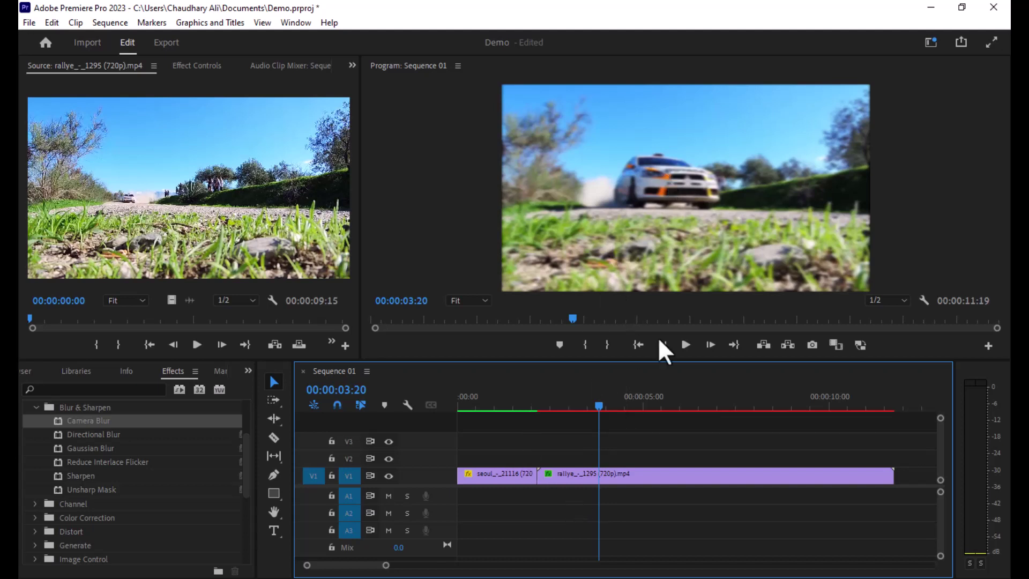
{"action": "left_click", "coordinate": [623, 473]}
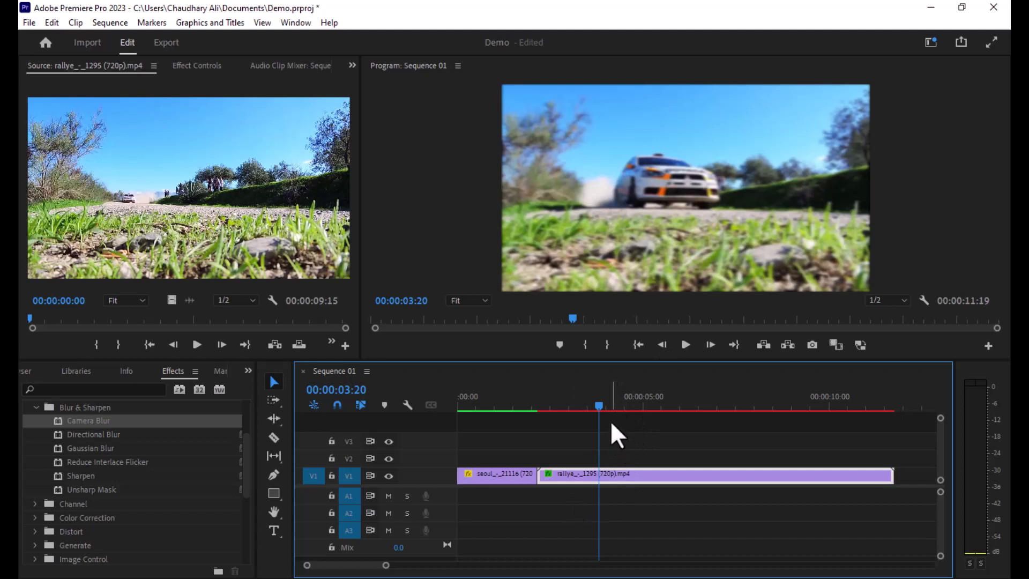
{"action": "key", "text": "t"}
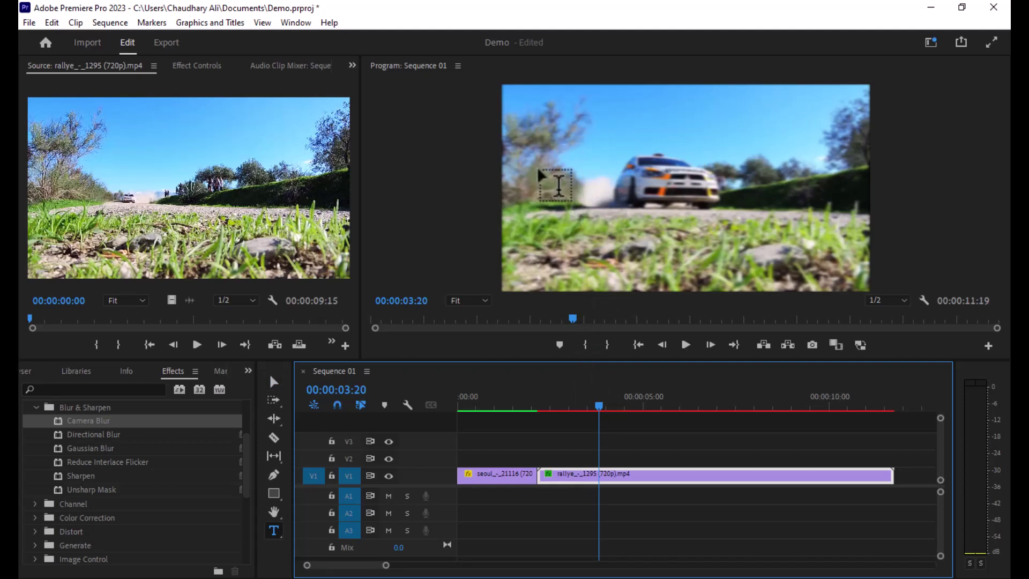
Step: Type a 'Car Rally' title over the rally footage, enlarge it and raise it above the car
{"action": "left_click", "coordinate": [537, 167]}
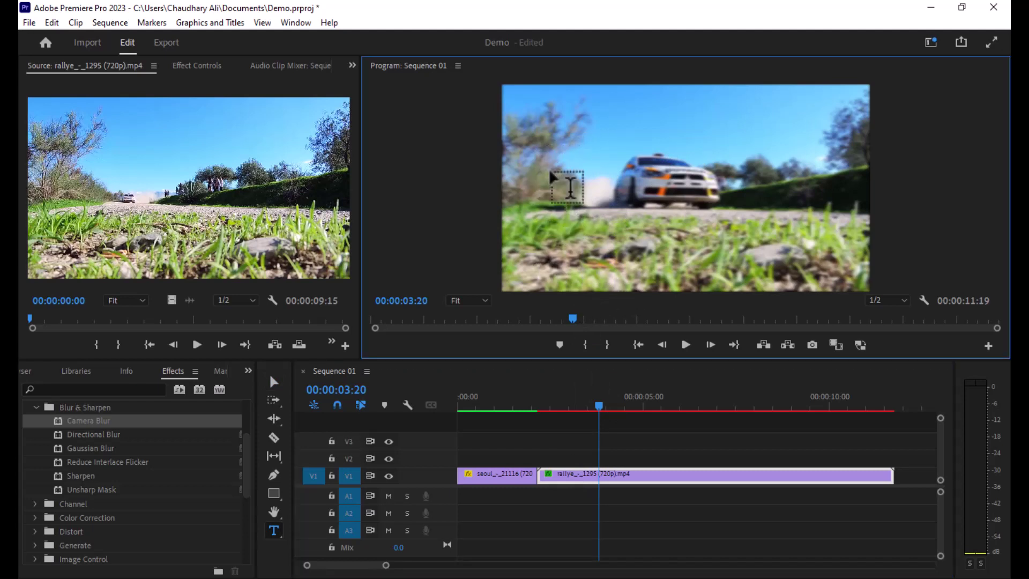
{"action": "left_click", "coordinate": [542, 164]}
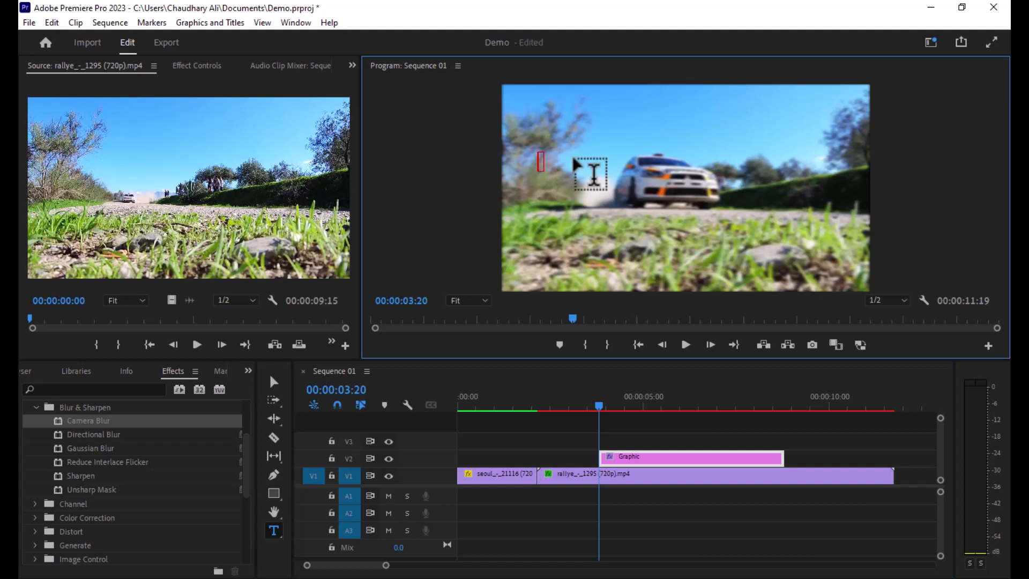
{"action": "type", "text": "CAR"}
{"action": "key", "text": "BackSpace"}
{"action": "key", "text": "BackSpace"}
{"action": "key", "text": "BackSpace"}
{"action": "type", "text": "Car R"}
{"action": "type", "text": "ally"}
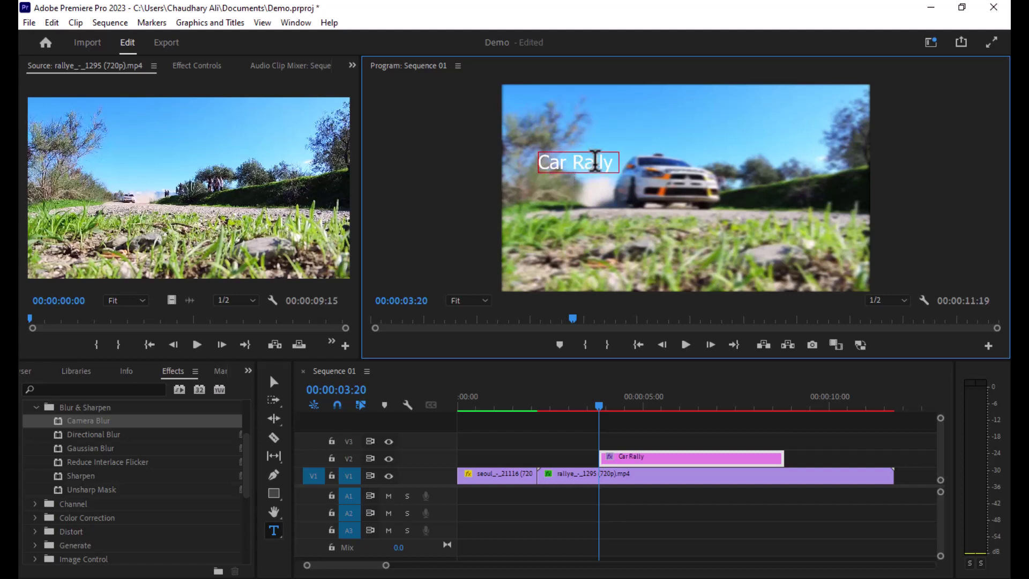
{"action": "key", "text": "Escape"}
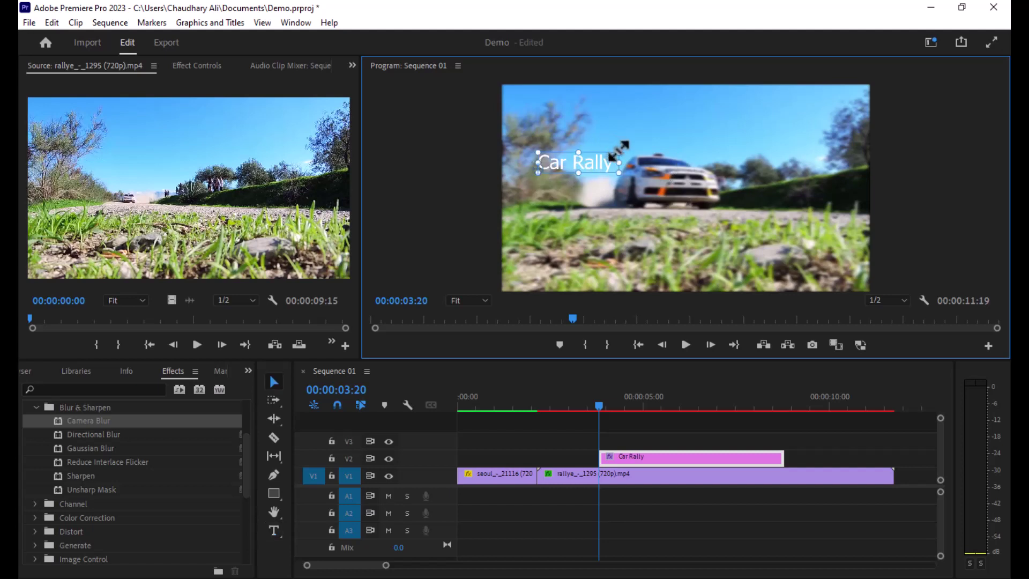
{"action": "left_click_drag", "start_coordinate": [621, 151], "coordinate": [729, 125]}
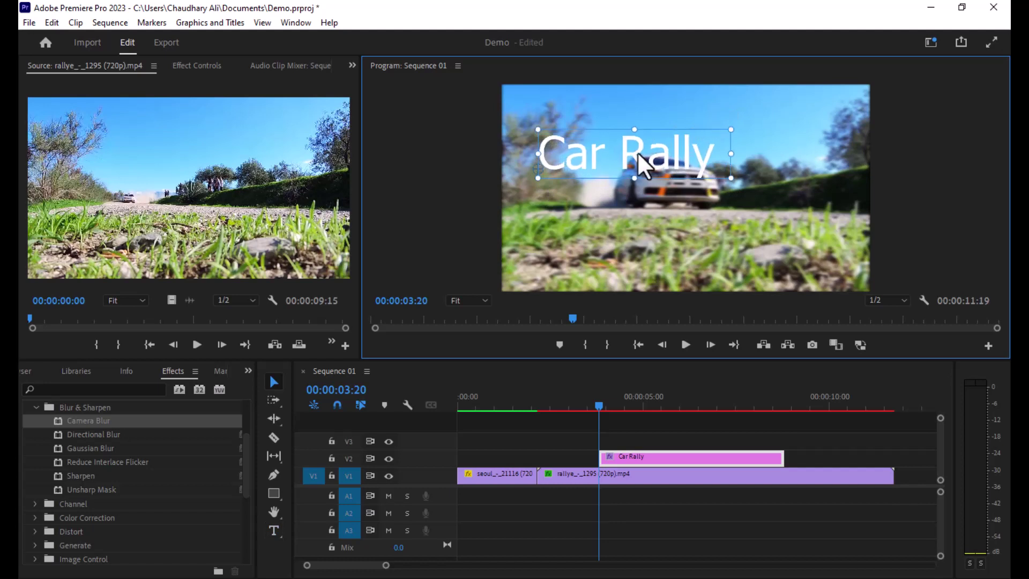
{"action": "left_click_drag", "start_coordinate": [638, 153], "coordinate": [687, 130]}
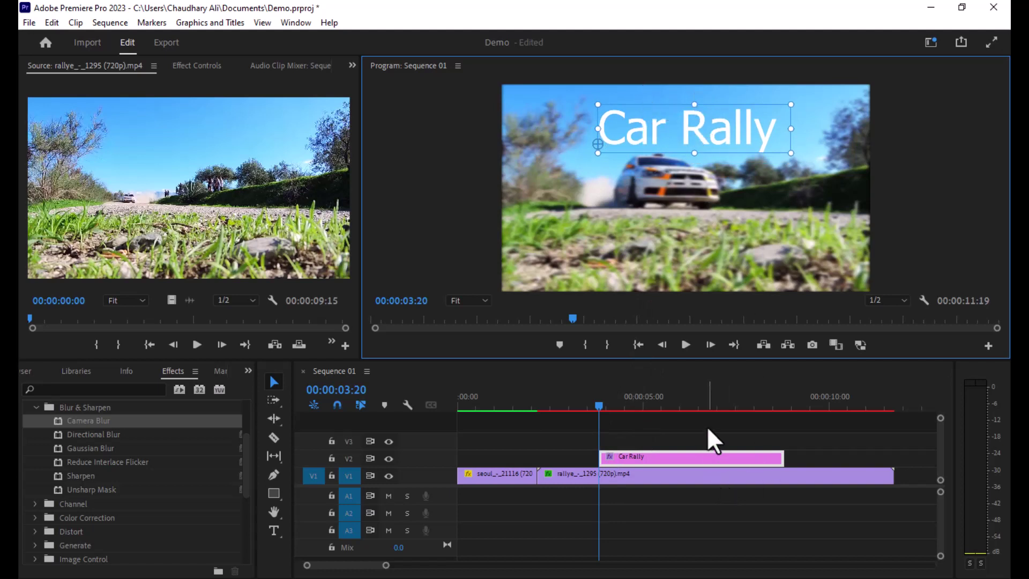
Step: Check the title's layer and styles list, and nudge the Car Rally title left and down
{"action": "left_click", "coordinate": [197, 65]}
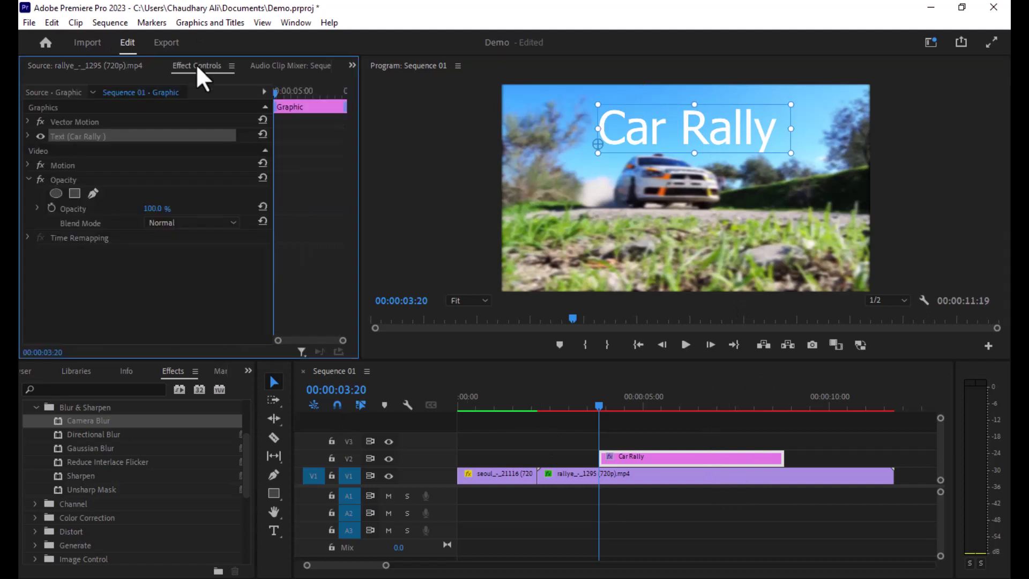
{"action": "left_click", "coordinate": [679, 454]}
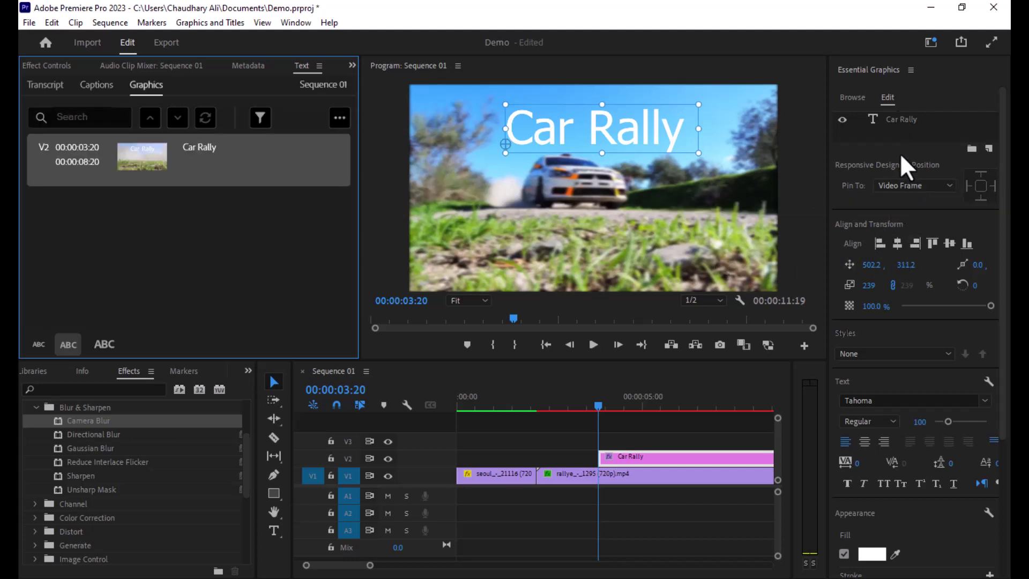
{"action": "left_click", "coordinate": [843, 120]}
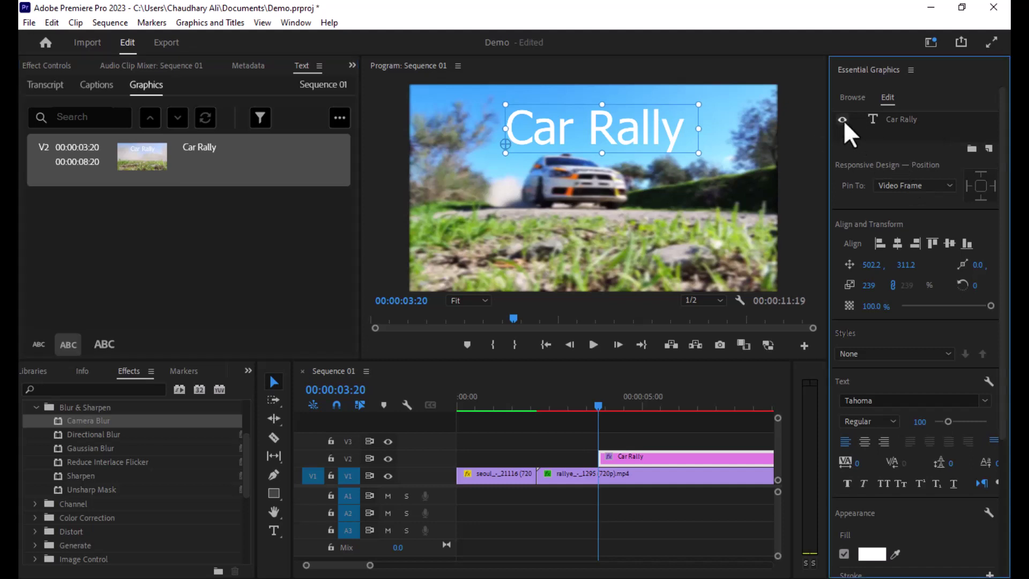
{"action": "left_click", "coordinate": [843, 120]}
{"action": "left_click", "coordinate": [947, 353]}
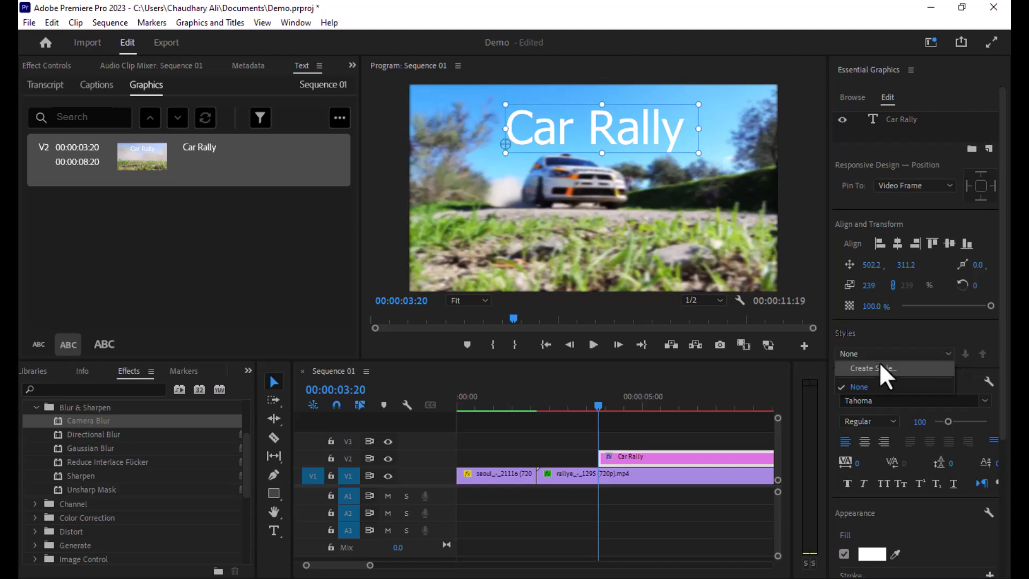
{"action": "left_click", "coordinate": [891, 330]}
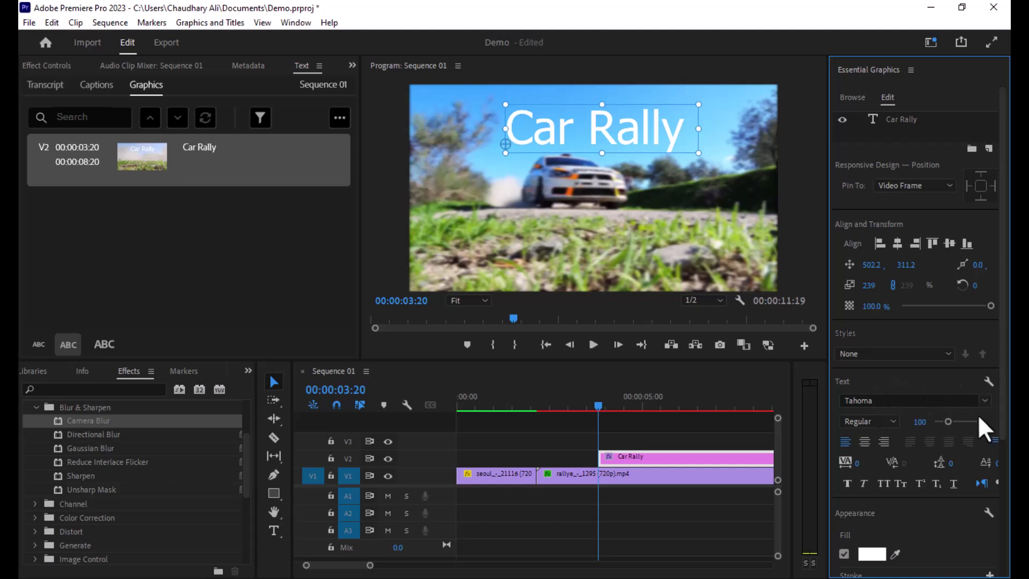
{"action": "left_click_drag", "start_coordinate": [658, 132], "coordinate": [627, 137]}
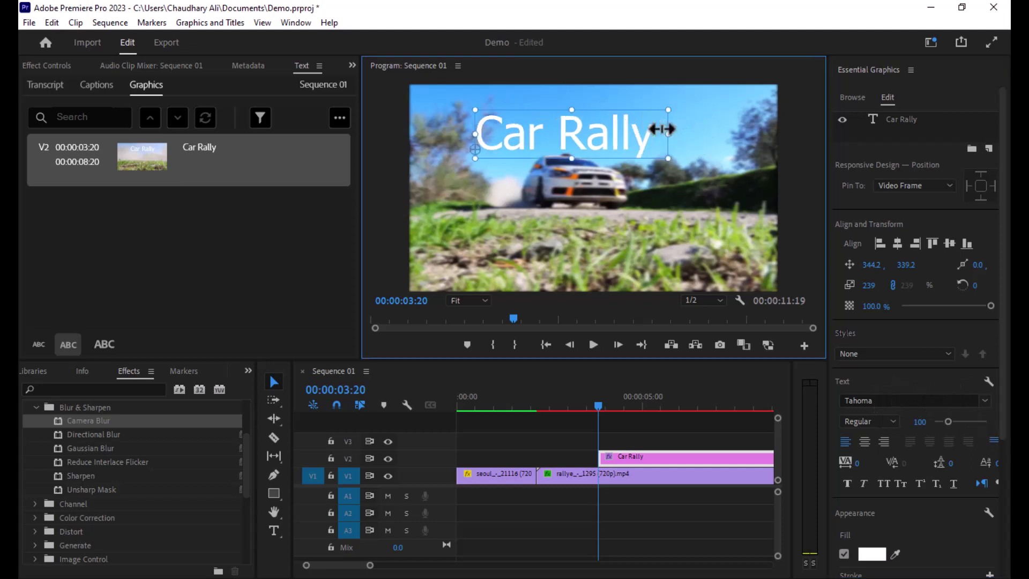
{"action": "double_click", "coordinate": [608, 138]}
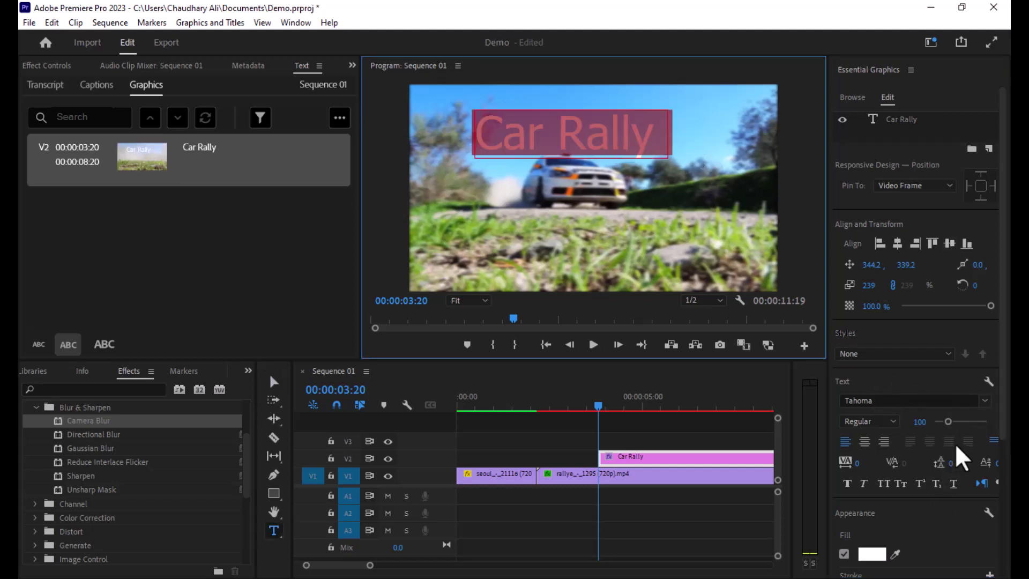
Step: Set the Car Rally font to Wide Latin and scale the title down to fit the frame
{"action": "left_click", "coordinate": [985, 400]}
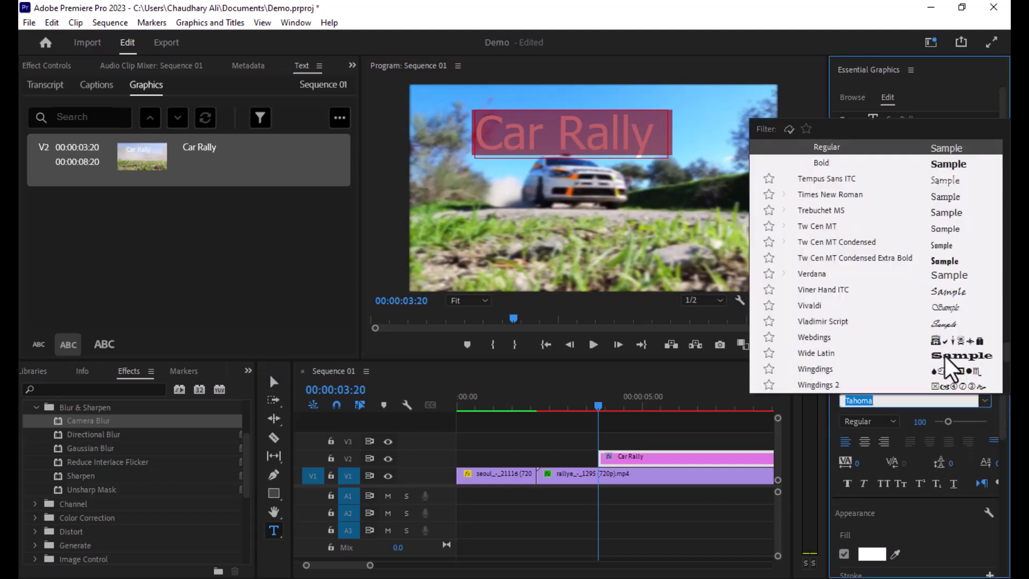
{"action": "scroll", "coordinate": [944, 355], "scroll_direction": "down", "scroll_amount": 3}
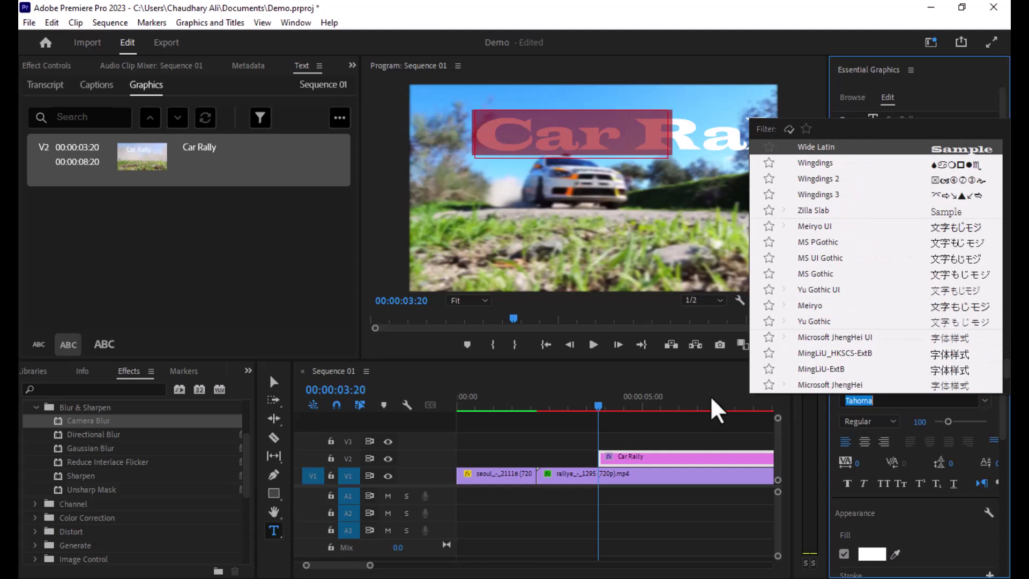
{"action": "key", "text": "Return"}
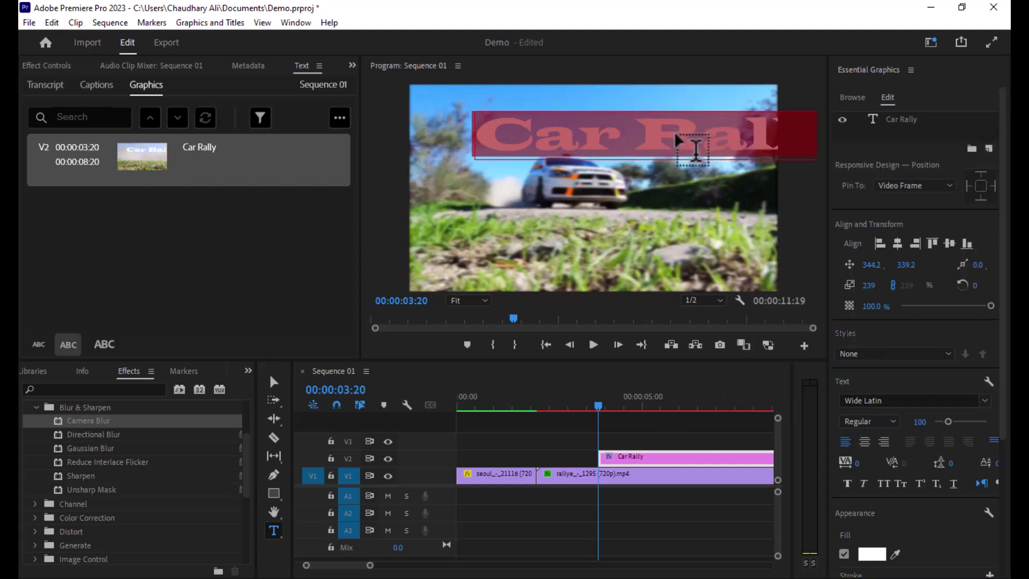
{"action": "key", "text": "Escape"}
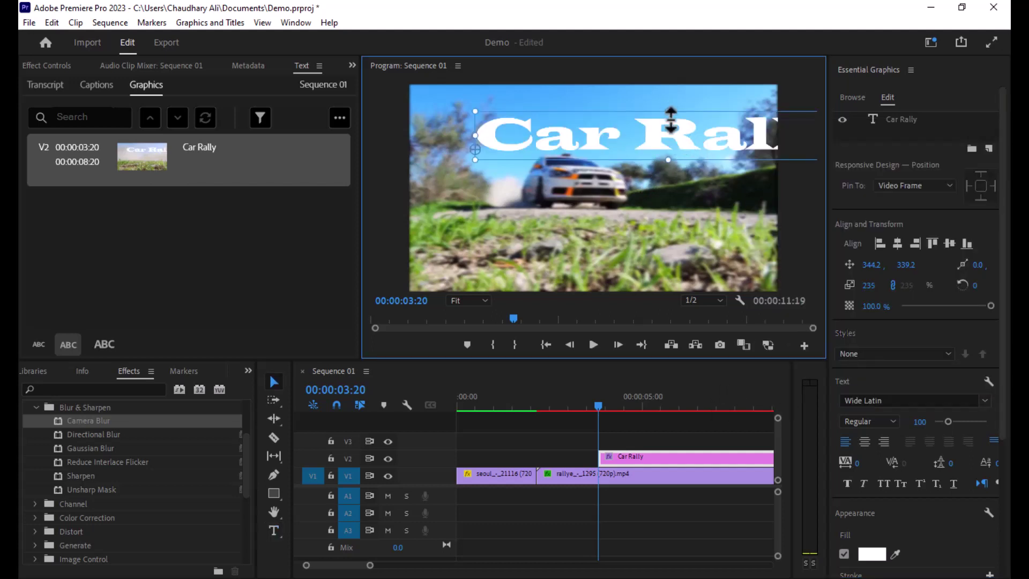
{"action": "mouse_move", "coordinate": [670, 111]}
{"action": "left_mouse_down"}
{"action": "mouse_move", "coordinate": [669, 123]}
{"action": "mouse_move", "coordinate": [617, 124]}
{"action": "left_mouse_up"}
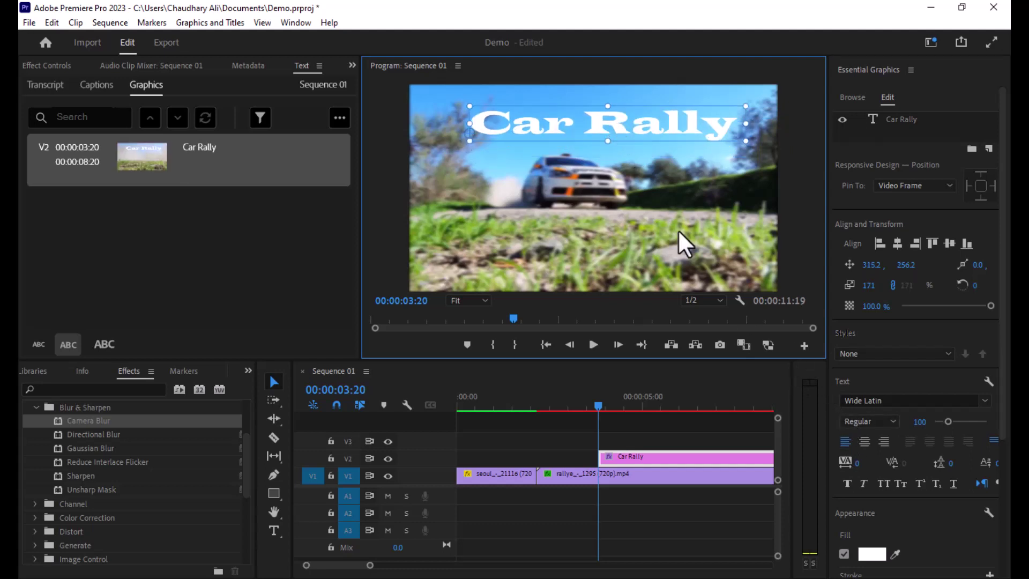
{"action": "double_click", "coordinate": [650, 120]}
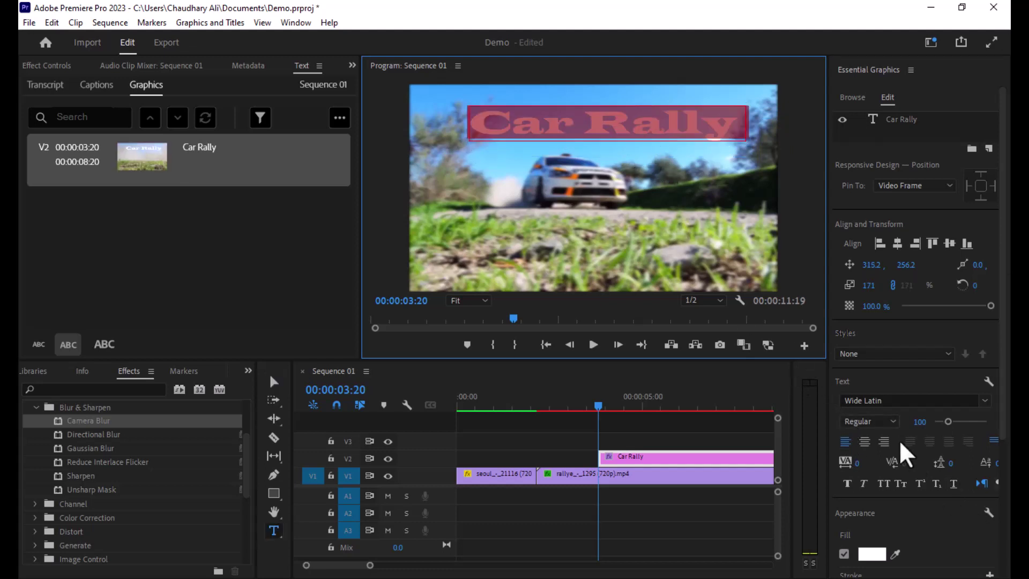
{"action": "scroll", "coordinate": [904, 461], "scroll_direction": "down", "scroll_amount": 1}
Step: Set the title fill to black (000000), undoing an accidental text replacement
{"action": "left_click", "coordinate": [880, 540]}
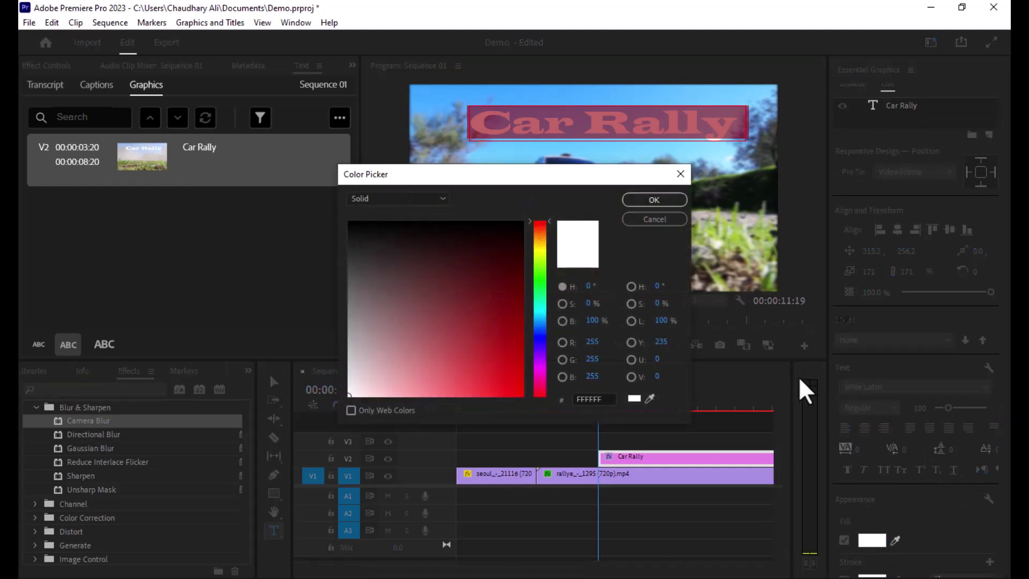
{"action": "left_click", "coordinate": [503, 253]}
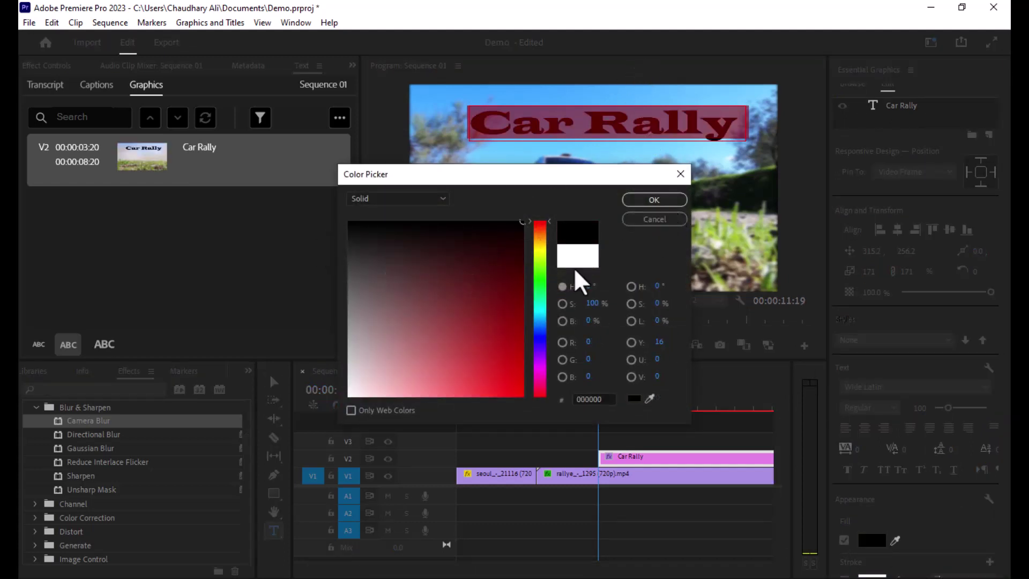
{"action": "left_click", "coordinate": [637, 201]}
{"action": "left_click", "coordinate": [738, 298]}
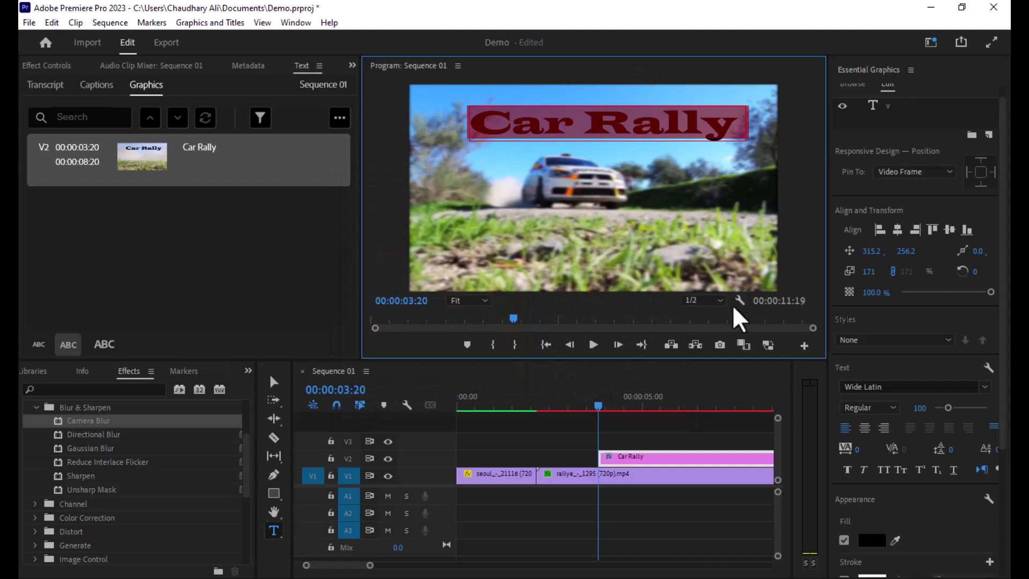
{"action": "type", "text": "v"}
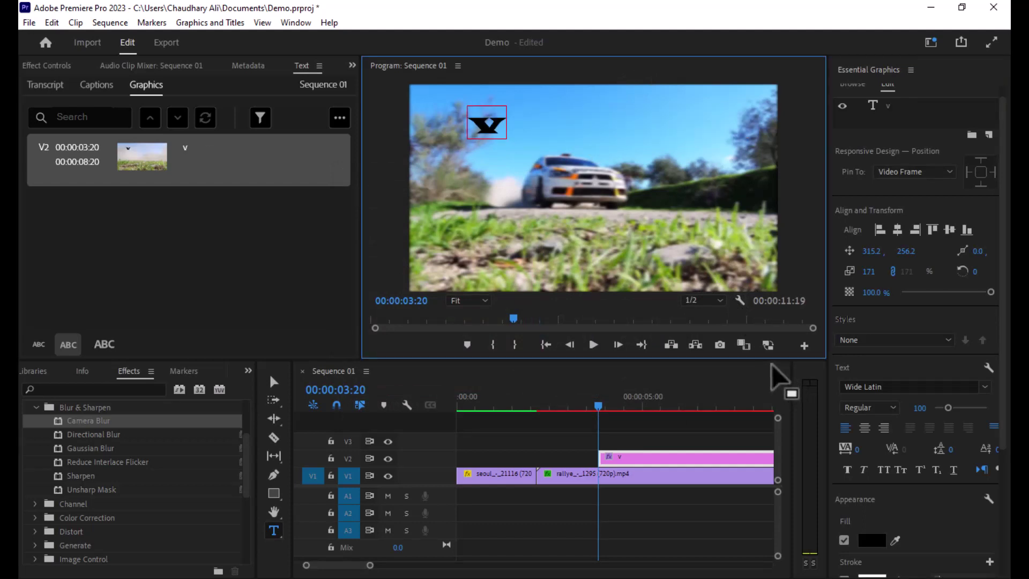
{"action": "key", "text": "ctrl+z"}
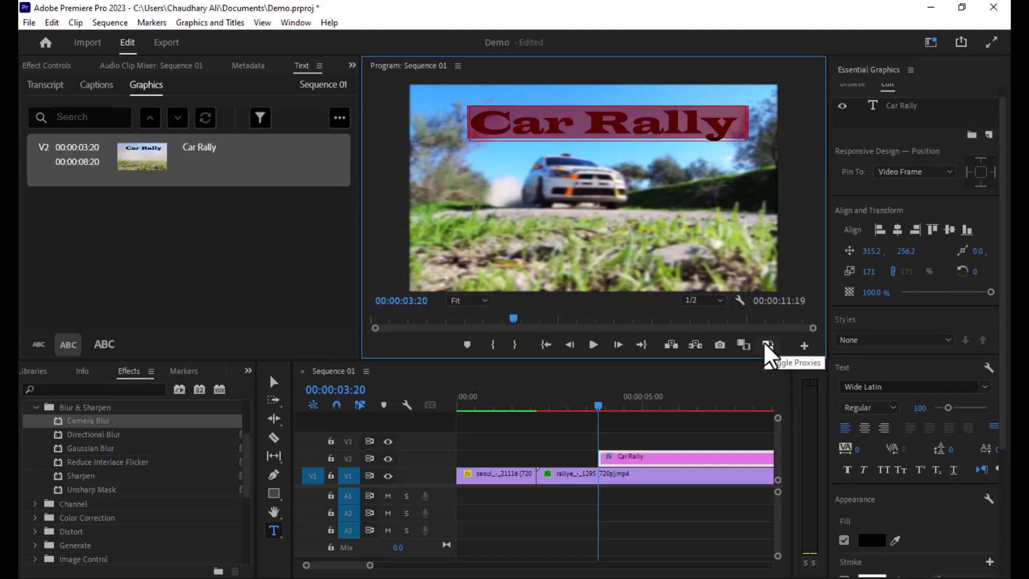
{"action": "key", "text": "Escape"}
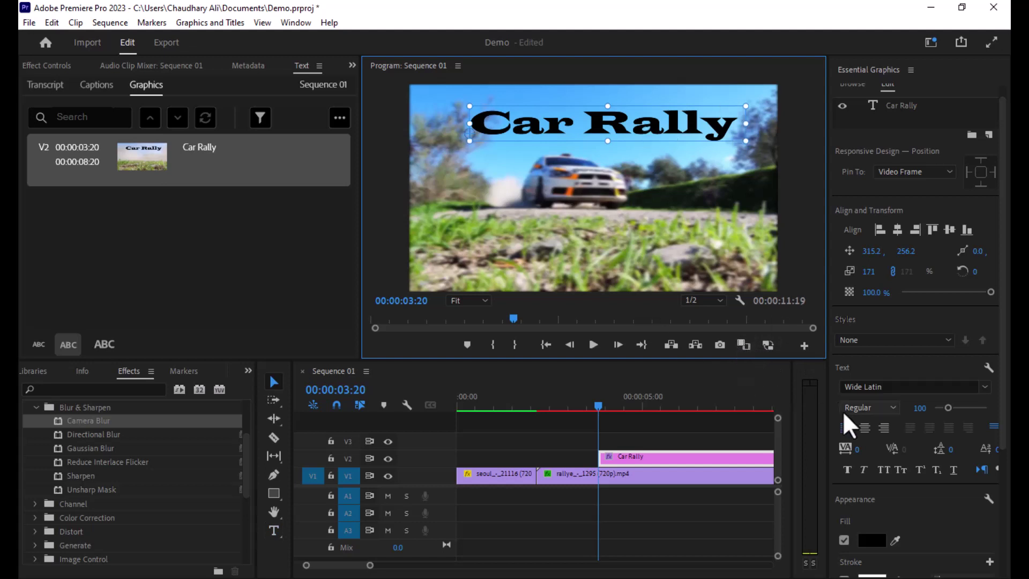
Step: Turn on a white Stroke and a Background box behind the Car Rally title
{"action": "scroll", "coordinate": [868, 477], "scroll_direction": "down", "scroll_amount": 3}
{"action": "scroll", "coordinate": [902, 536], "scroll_direction": "down", "scroll_amount": 2}
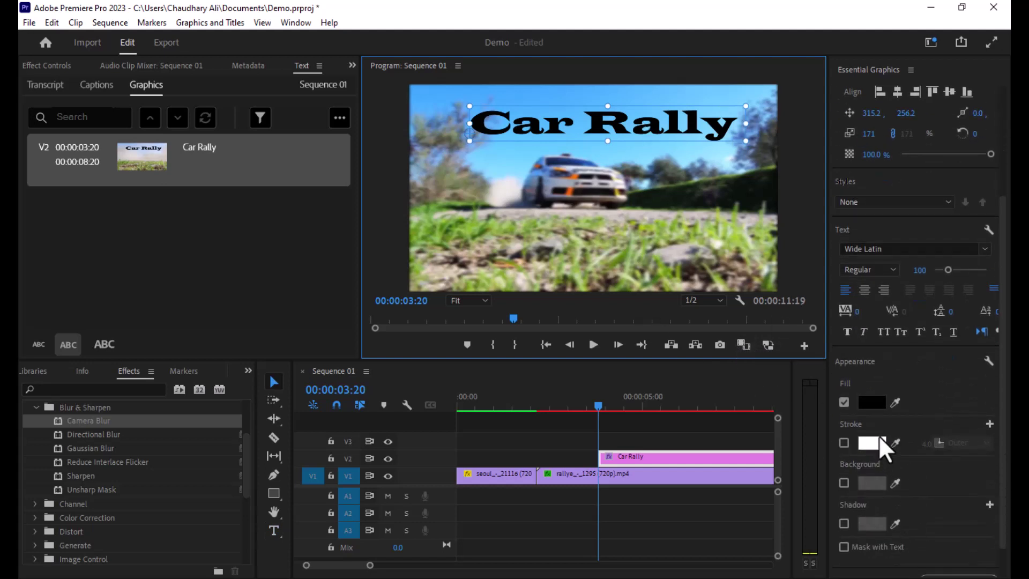
{"action": "left_click", "coordinate": [840, 440]}
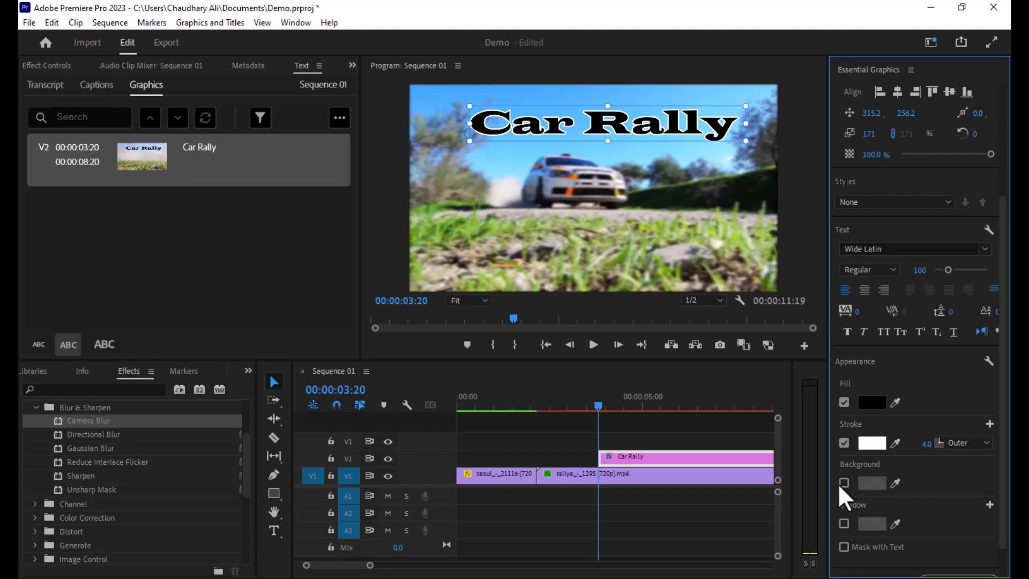
{"action": "left_click", "coordinate": [843, 483]}
{"action": "scroll", "coordinate": [847, 498], "scroll_direction": "down", "scroll_amount": 3}
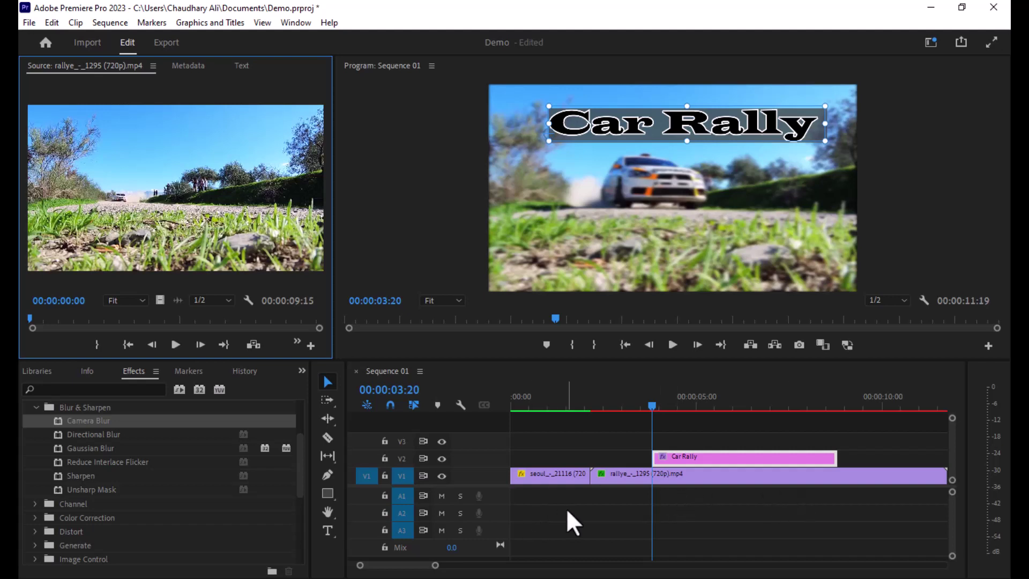
Step: Switch the panel via the overflow menu back to Project: Demo and open the Music bin
{"action": "left_click", "coordinate": [35, 408]}
{"action": "left_click", "coordinate": [297, 372]}
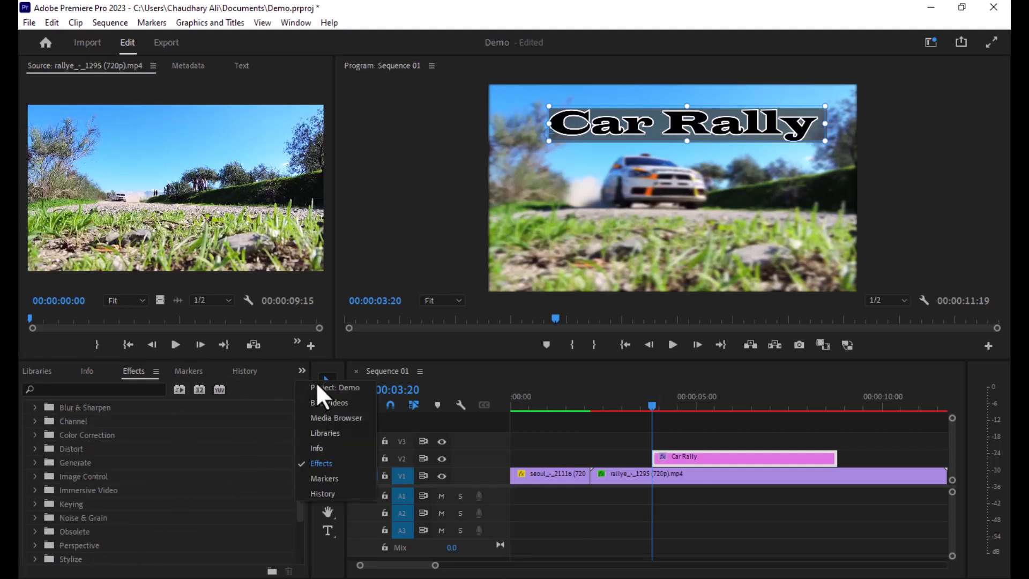
{"action": "left_click", "coordinate": [329, 401]}
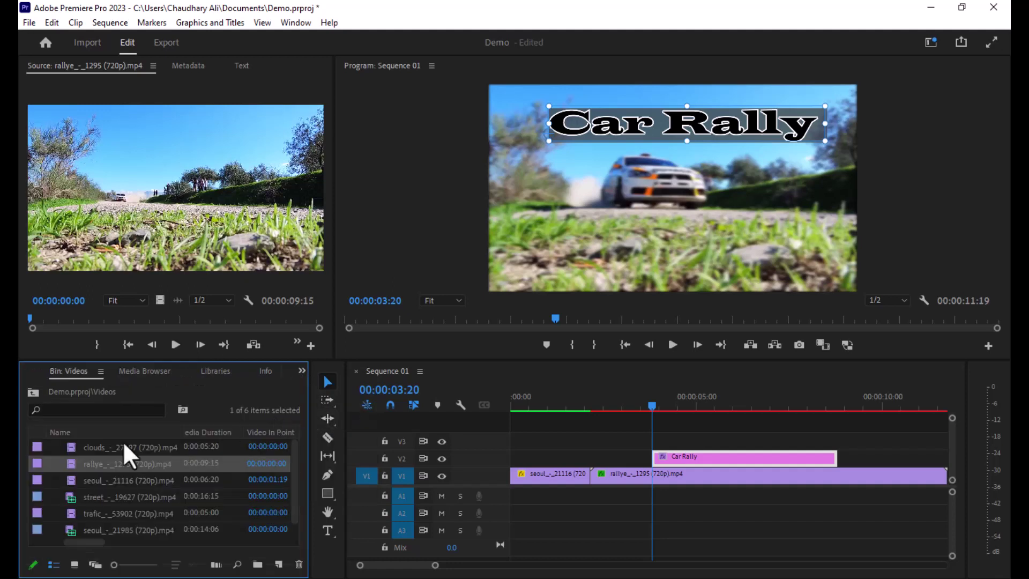
{"action": "left_click", "coordinate": [302, 371]}
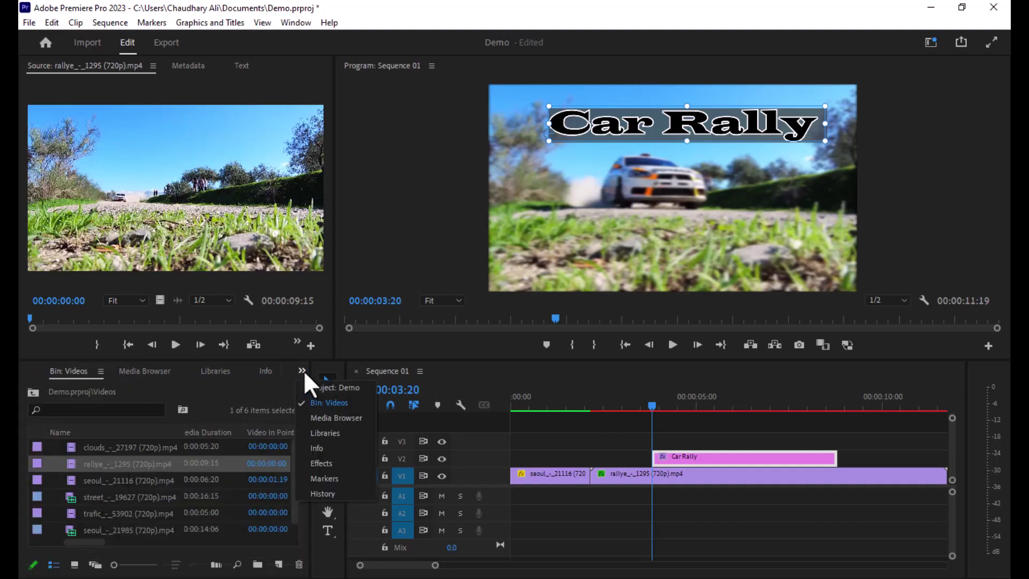
{"action": "left_click", "coordinate": [336, 382]}
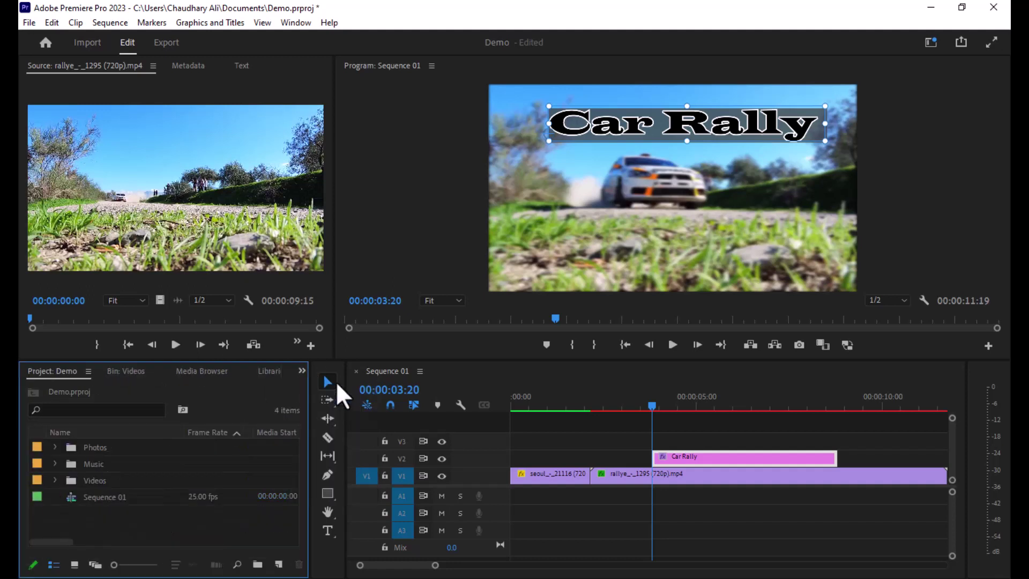
{"action": "double_click", "coordinate": [89, 461]}
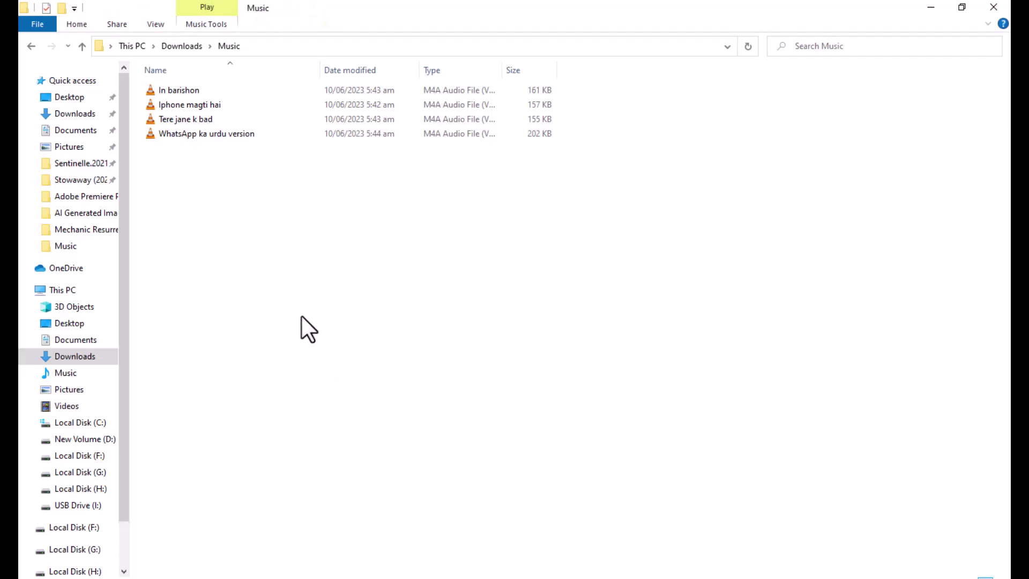
Step: Drag the four M4A files from Downloads > Music into Premiere's Music bin
{"action": "left_click_drag", "start_coordinate": [301, 312], "coordinate": [133, 40]}
{"action": "mouse_move", "coordinate": [164, 85]}
{"action": "left_mouse_down"}
{"action": "mouse_move", "coordinate": [630, 434]}
{"action": "mouse_move", "coordinate": [503, 563]}
{"action": "mouse_move", "coordinate": [146, 469]}
{"action": "left_mouse_up"}
{"action": "left_click", "coordinate": [140, 518]}
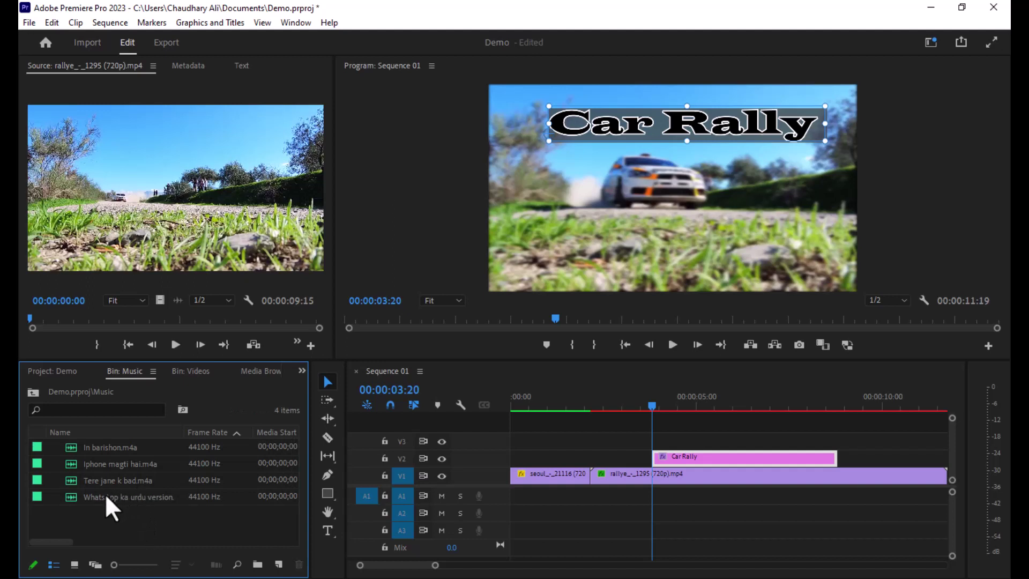
{"action": "left_click_drag", "start_coordinate": [105, 493], "coordinate": [499, 506]}
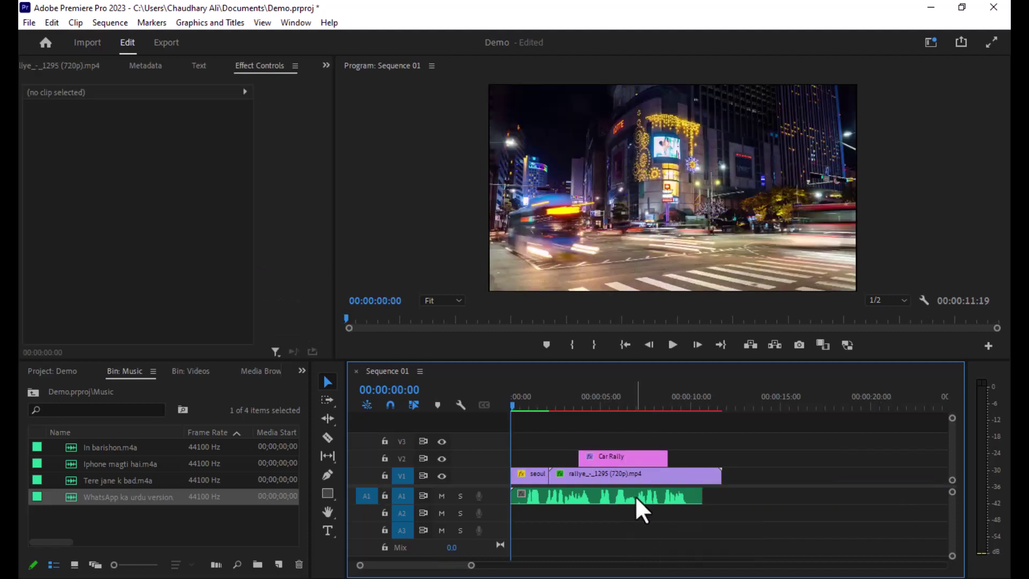
{"action": "left_click", "coordinate": [624, 500]}
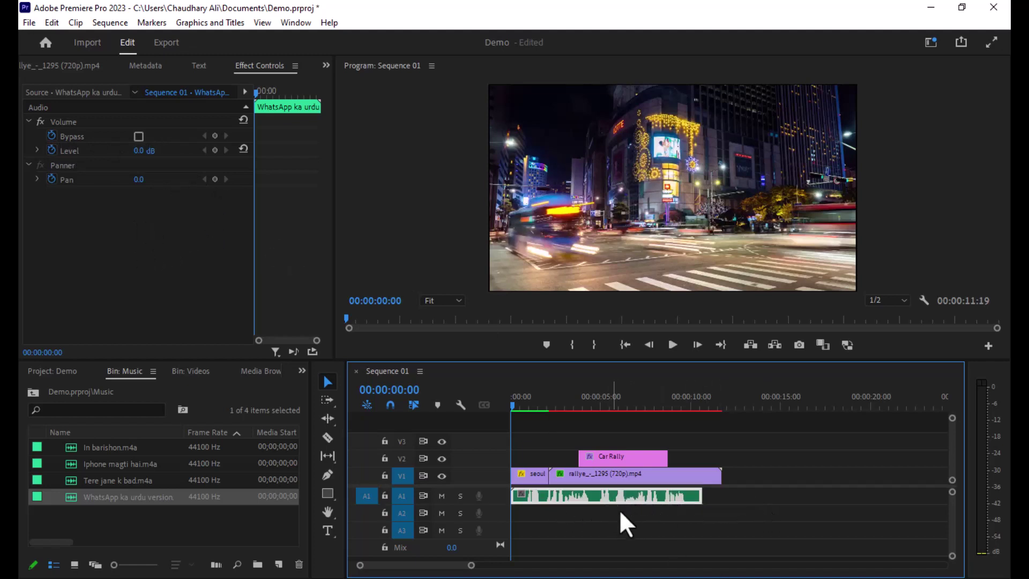
{"action": "key", "text": "Delete"}
Step: Preview the street and trafic clips in the Videos bin and add trafic to V1 after rallye
{"action": "left_click", "coordinate": [303, 370]}
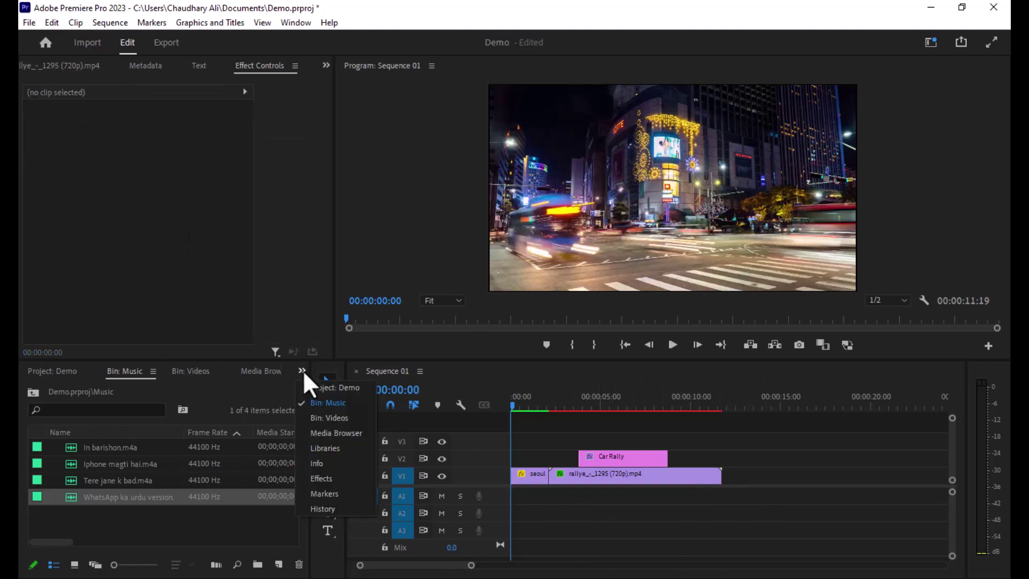
{"action": "left_click", "coordinate": [331, 388]}
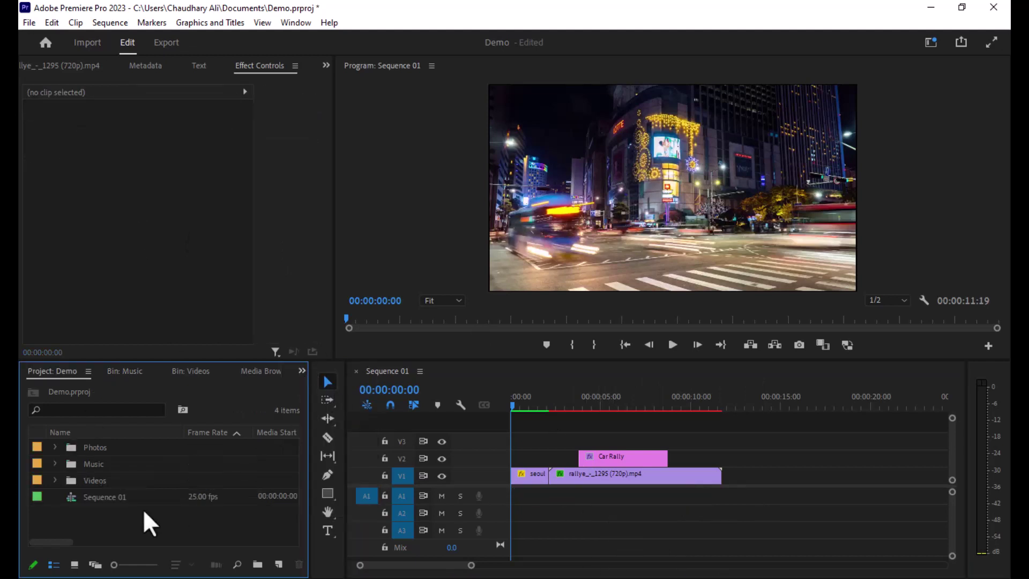
{"action": "left_click", "coordinate": [55, 480]}
{"action": "scroll", "coordinate": [129, 467], "scroll_direction": "down", "scroll_amount": 3}
{"action": "left_click", "coordinate": [128, 480]}
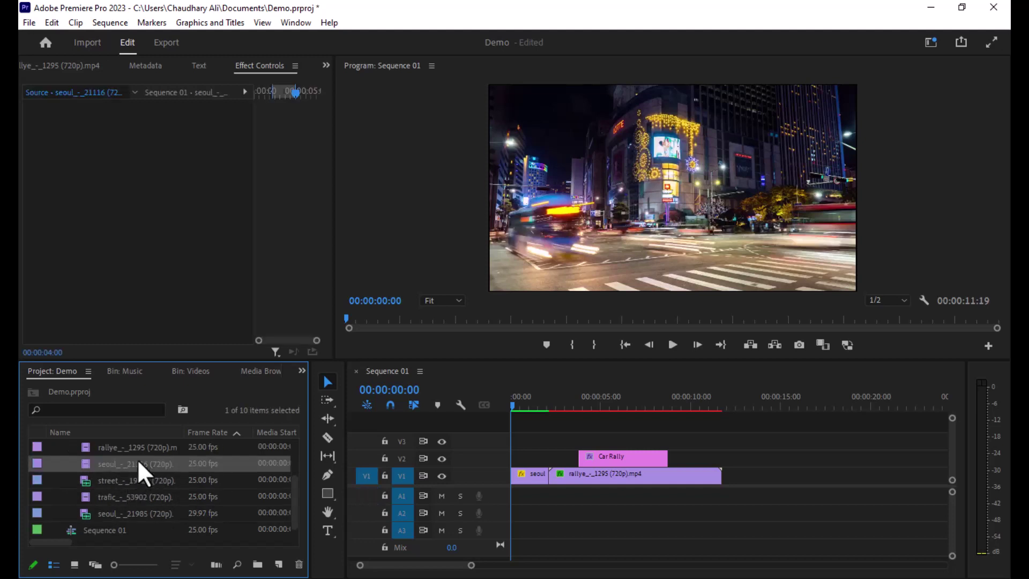
{"action": "double_click", "coordinate": [135, 478]}
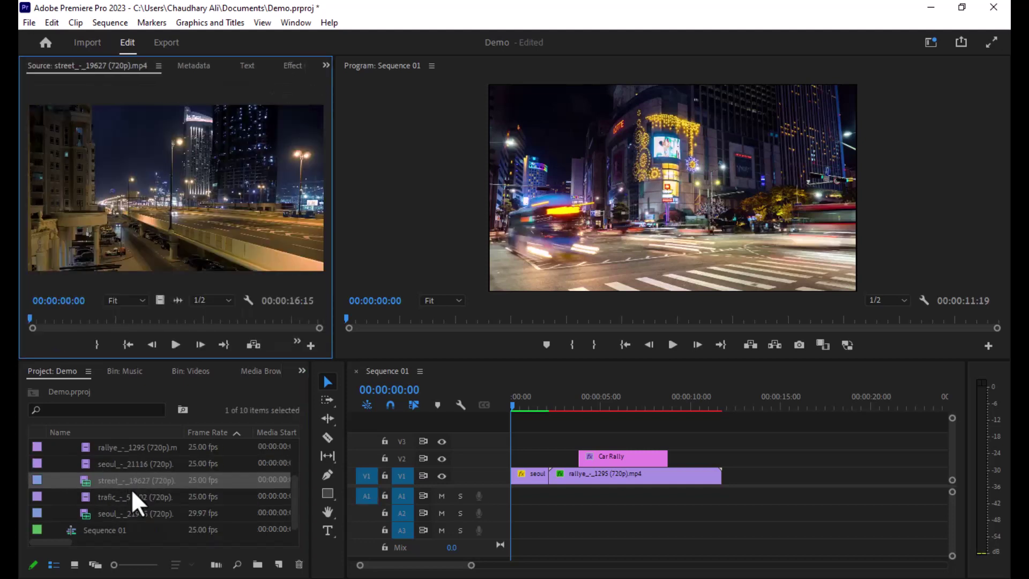
{"action": "double_click", "coordinate": [131, 491]}
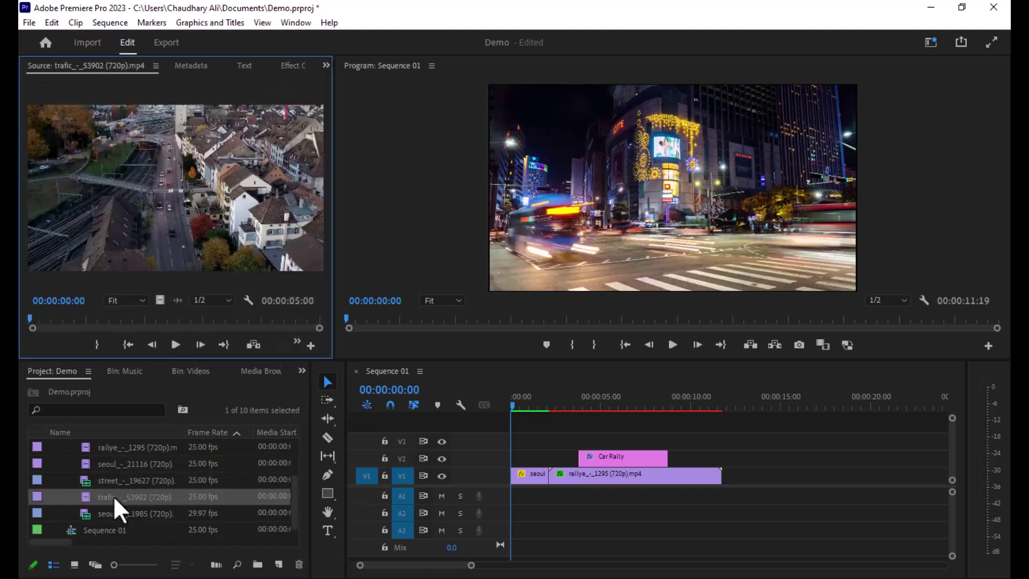
{"action": "left_click_drag", "start_coordinate": [114, 496], "coordinate": [750, 477]}
Step: Scale the trafic clip up to fill the frame and render the sequence previews
{"action": "left_click", "coordinate": [762, 397]}
{"action": "double_click", "coordinate": [758, 474]}
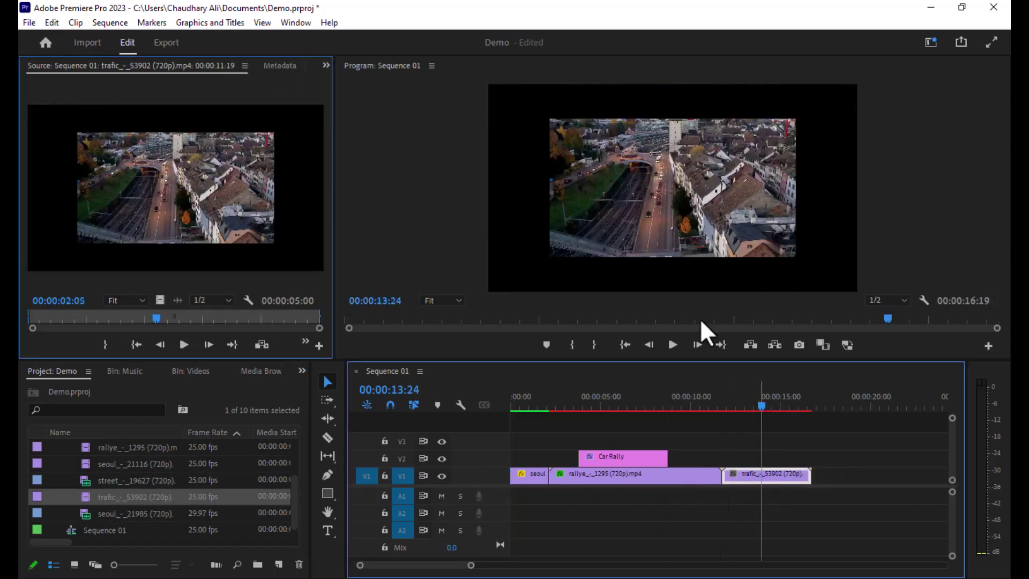
{"action": "left_click", "coordinate": [684, 195]}
{"action": "left_click_drag", "start_coordinate": [672, 118], "coordinate": [681, 85]}
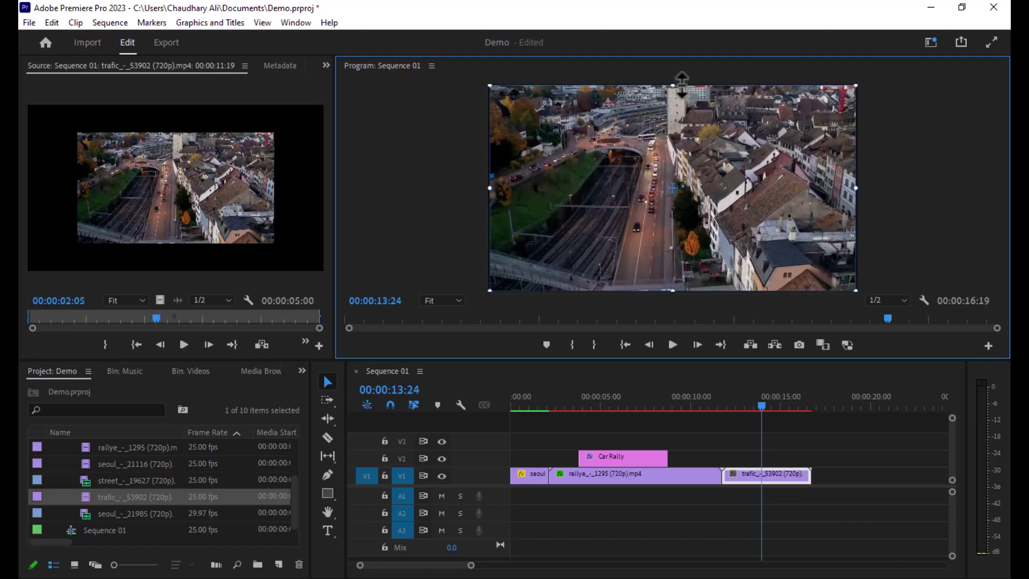
{"action": "key", "text": "Return"}
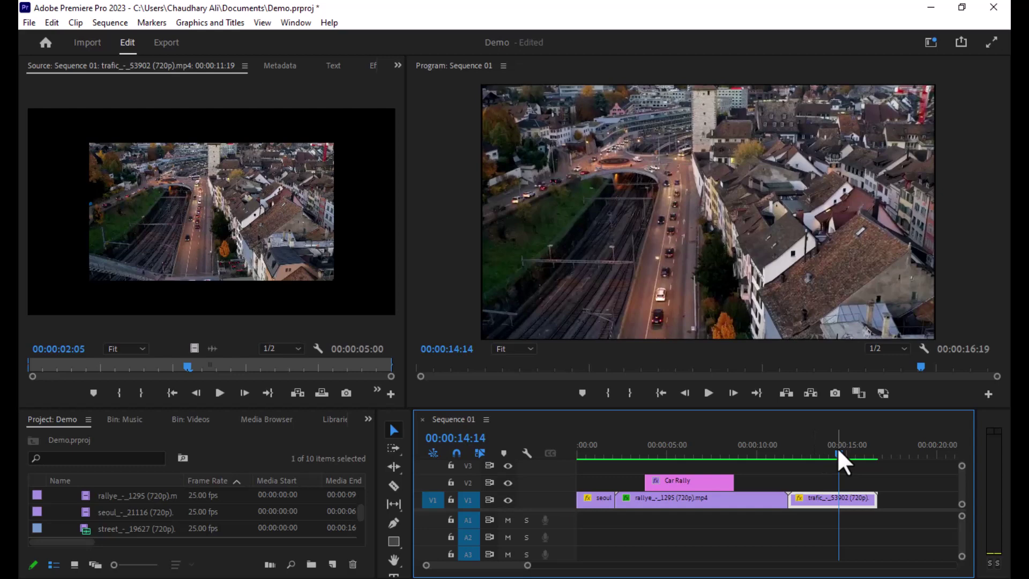
Step: Open Lumetri Color and give the traffic clip intensity 52.2, a faded film look and boosted saturation
{"action": "left_click", "coordinate": [310, 20]}
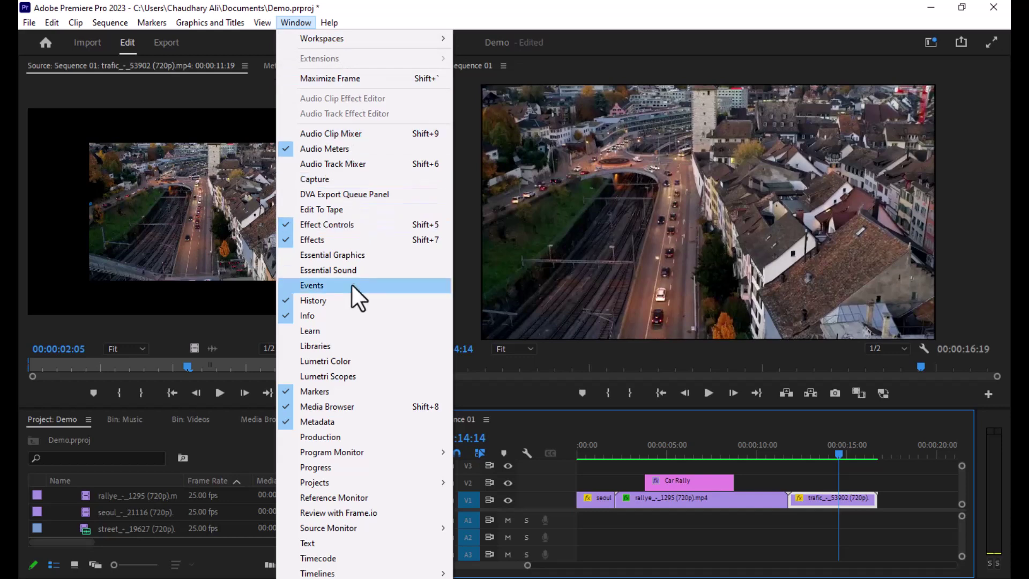
{"action": "left_click", "coordinate": [332, 360]}
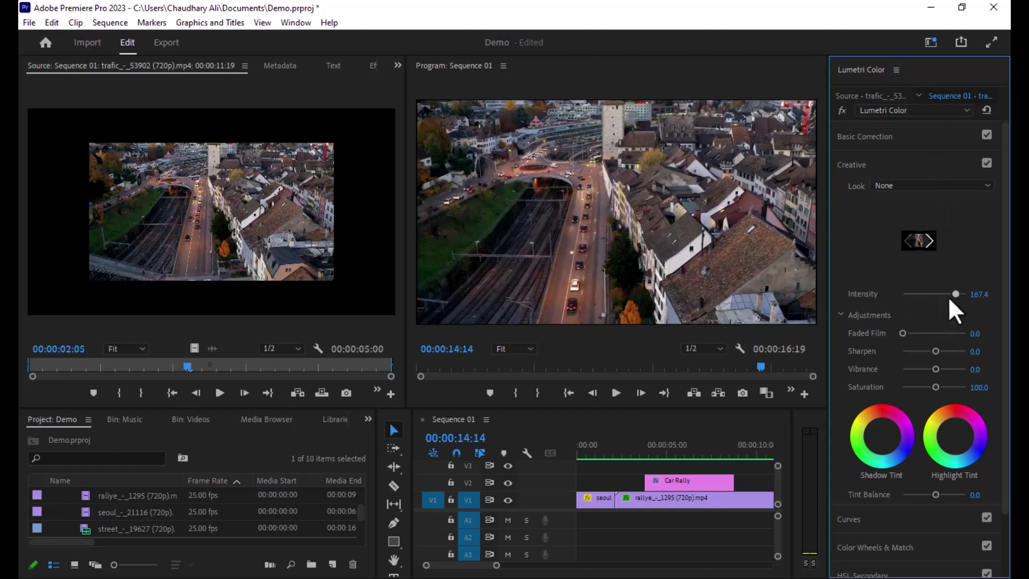
{"action": "left_click", "coordinate": [918, 294]}
{"action": "mouse_move", "coordinate": [902, 333]}
{"action": "left_mouse_down"}
{"action": "mouse_move", "coordinate": [956, 333]}
{"action": "mouse_move", "coordinate": [914, 358]}
{"action": "mouse_move", "coordinate": [939, 351]}
{"action": "left_mouse_up"}
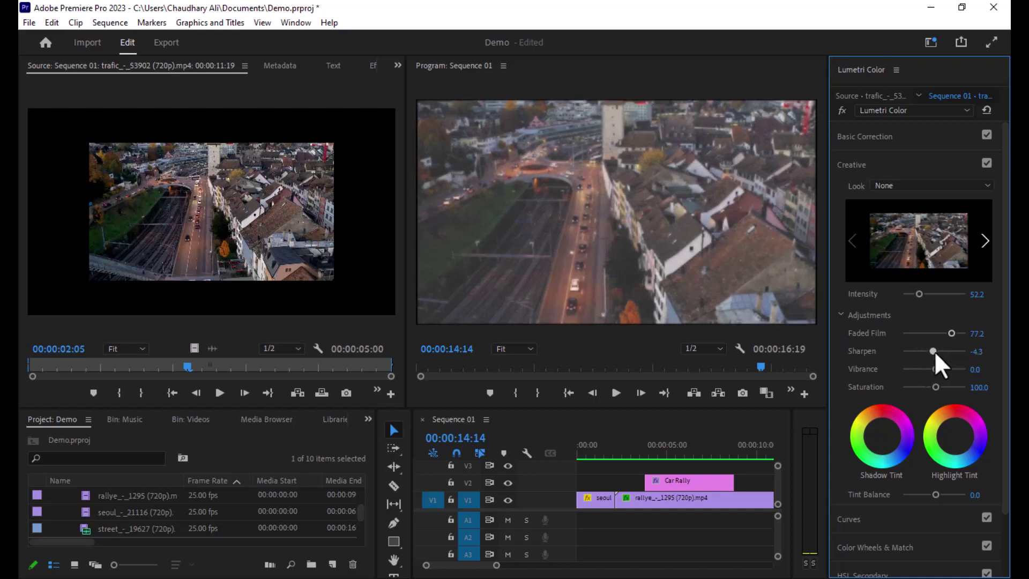
{"action": "left_click_drag", "start_coordinate": [935, 387], "coordinate": [955, 387]}
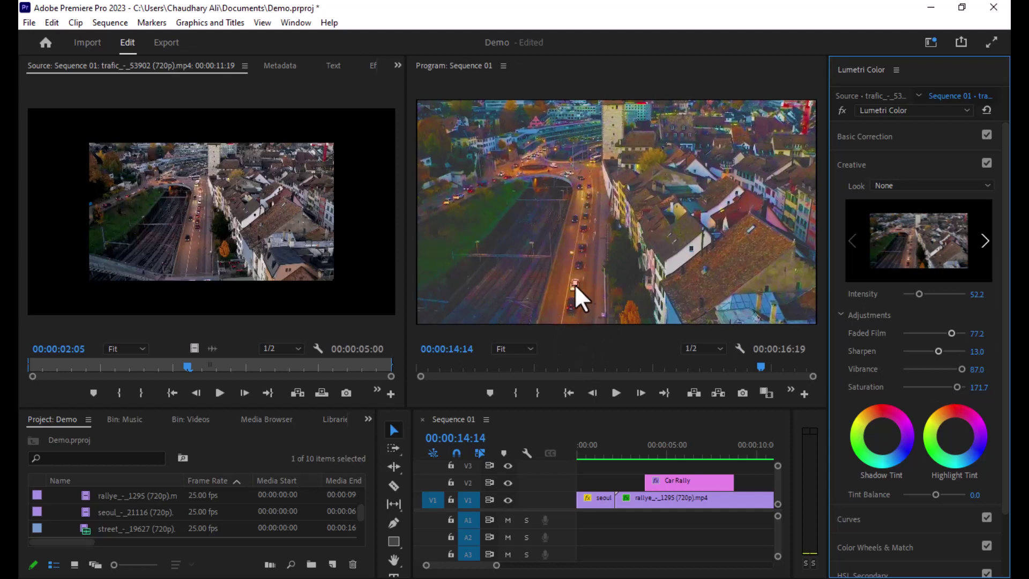
Step: Expand the Curves section, then close the Lumetri Color panel from its options menu
{"action": "scroll", "coordinate": [935, 442], "scroll_direction": "down", "scroll_amount": 2}
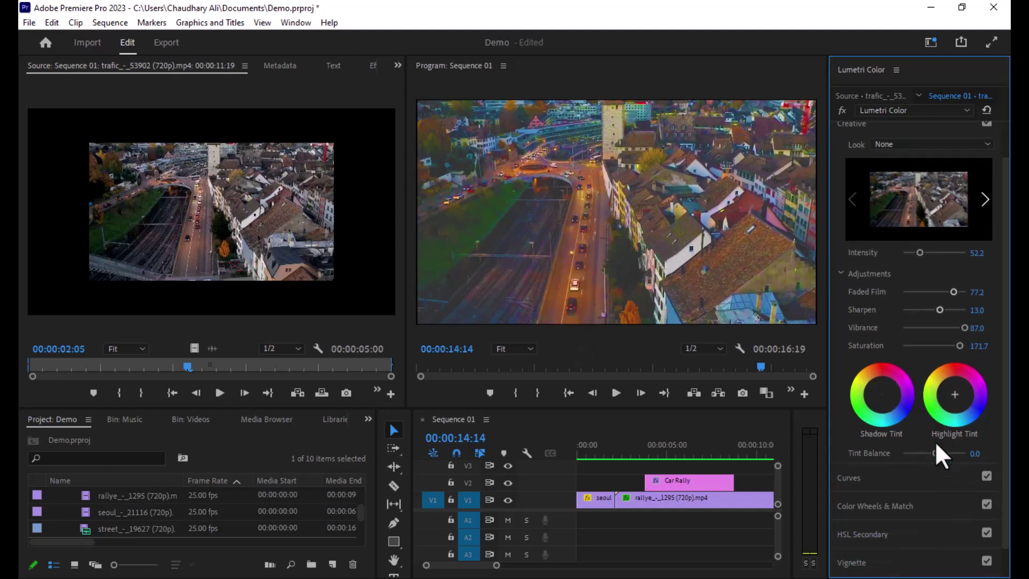
{"action": "scroll", "coordinate": [900, 560], "scroll_direction": "down", "scroll_amount": 1}
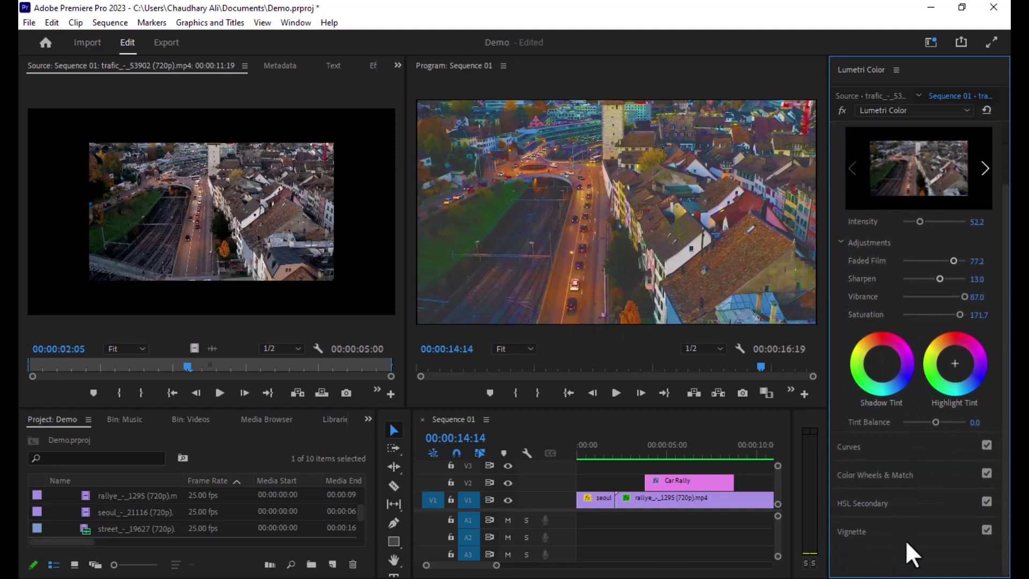
{"action": "left_click", "coordinate": [868, 448]}
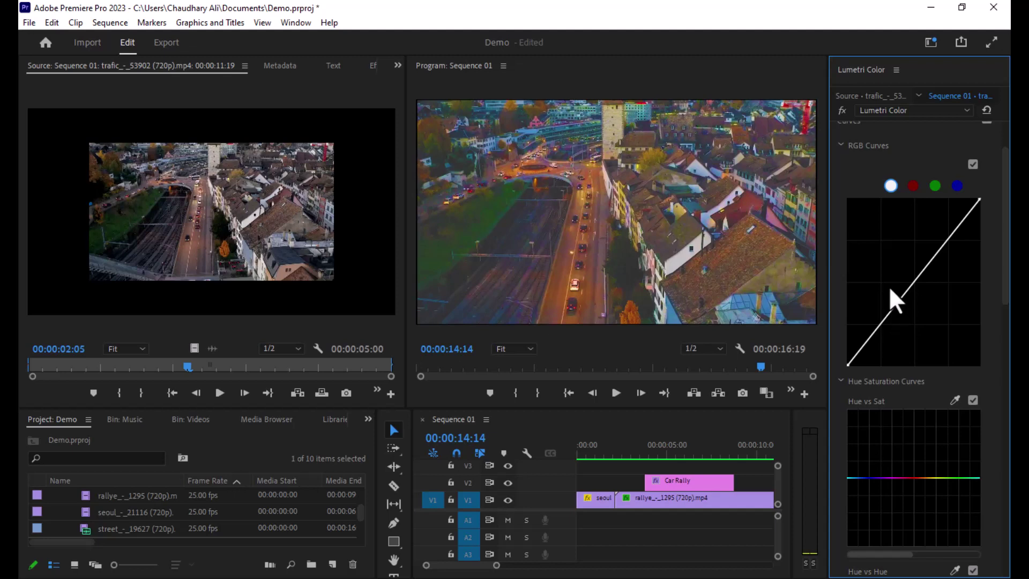
{"action": "left_click", "coordinate": [967, 111]}
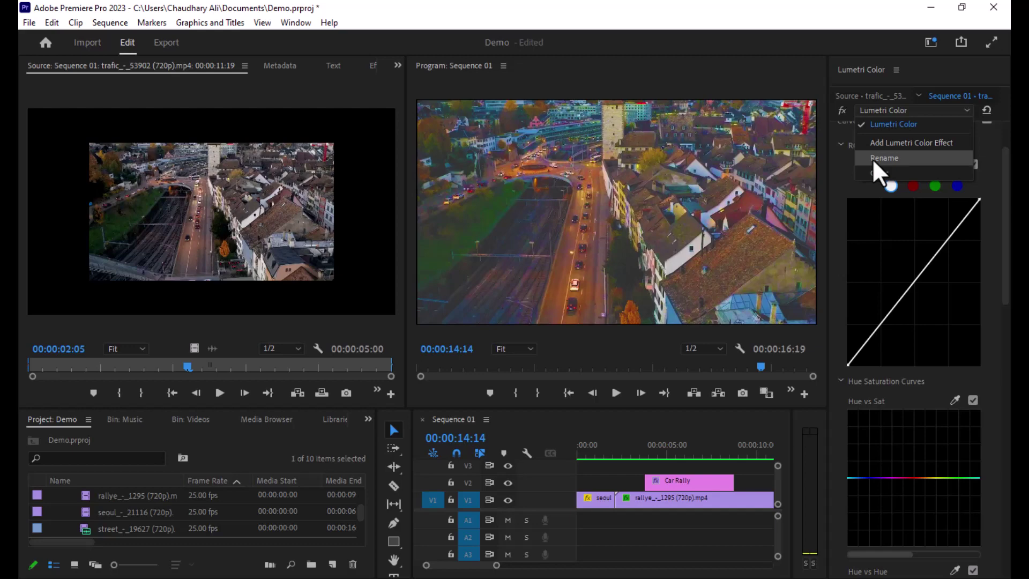
{"action": "key", "text": "Escape"}
{"action": "left_click", "coordinate": [900, 69]}
{"action": "left_click", "coordinate": [902, 79]}
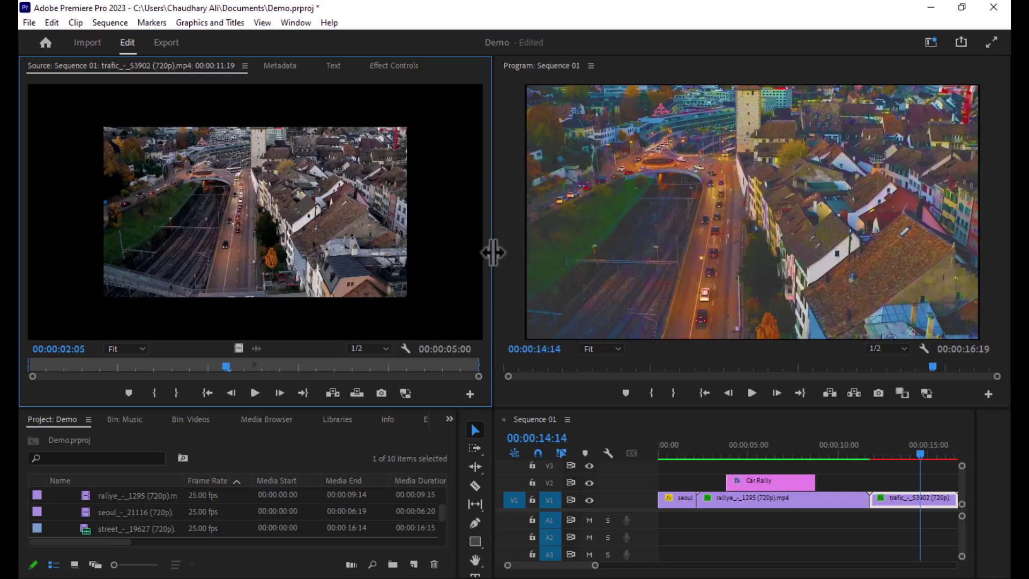
Step: Widen the Program monitor and Timeline, narrow the project area, and switch to the Export workspace
{"action": "left_click_drag", "start_coordinate": [493, 252], "coordinate": [329, 276]}
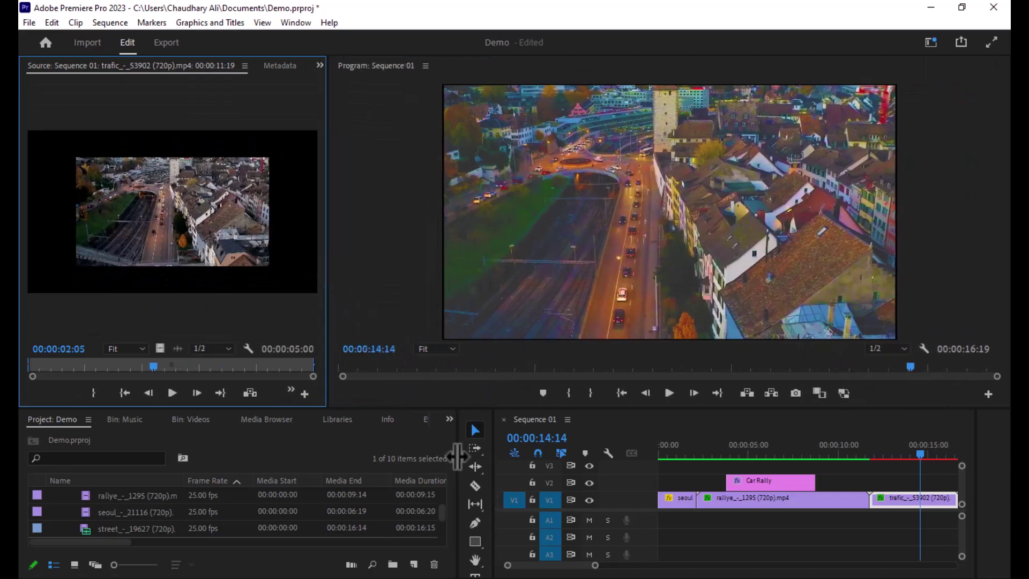
{"action": "left_click_drag", "start_coordinate": [457, 456], "coordinate": [294, 461]}
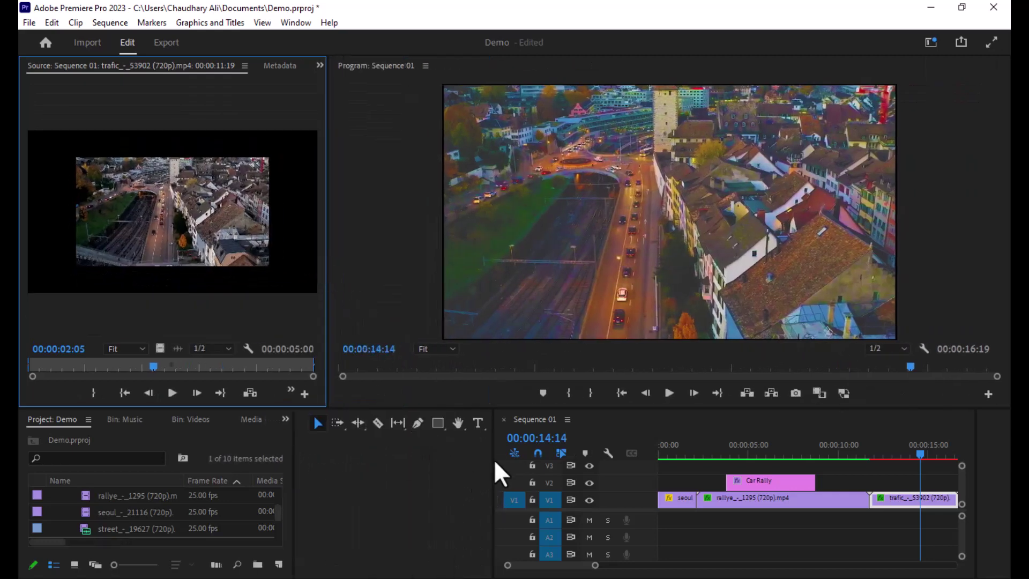
{"action": "left_click_drag", "start_coordinate": [494, 458], "coordinate": [335, 496]}
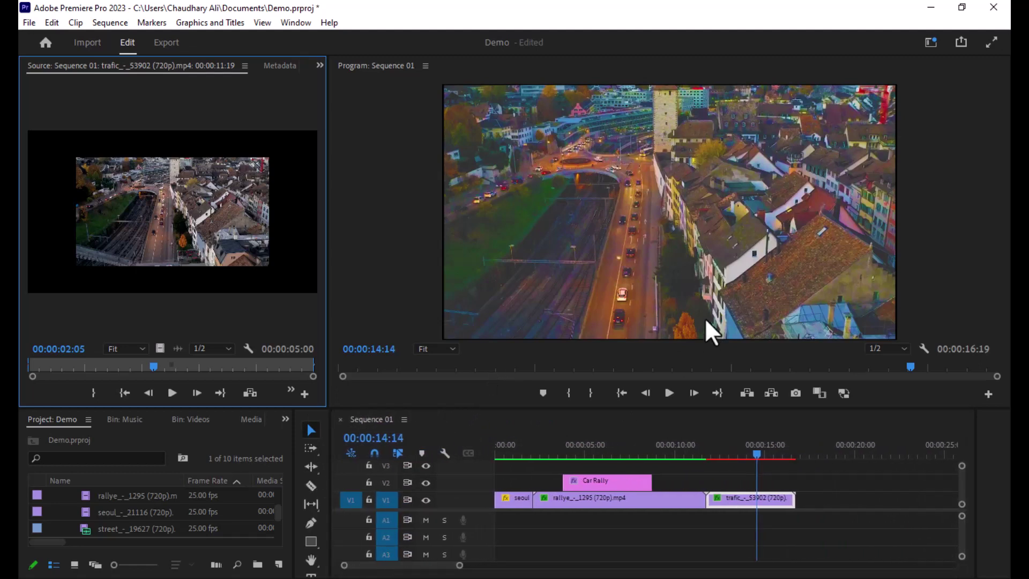
{"action": "left_click", "coordinate": [175, 43]}
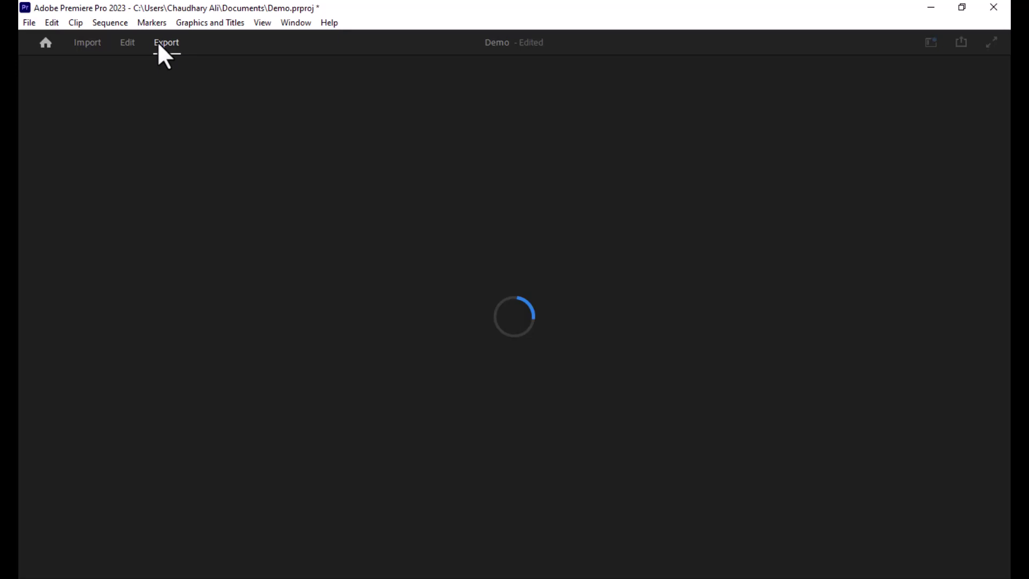
Step: Select the output file name field and type 'D' over it
{"action": "left_click", "coordinate": [295, 22]}
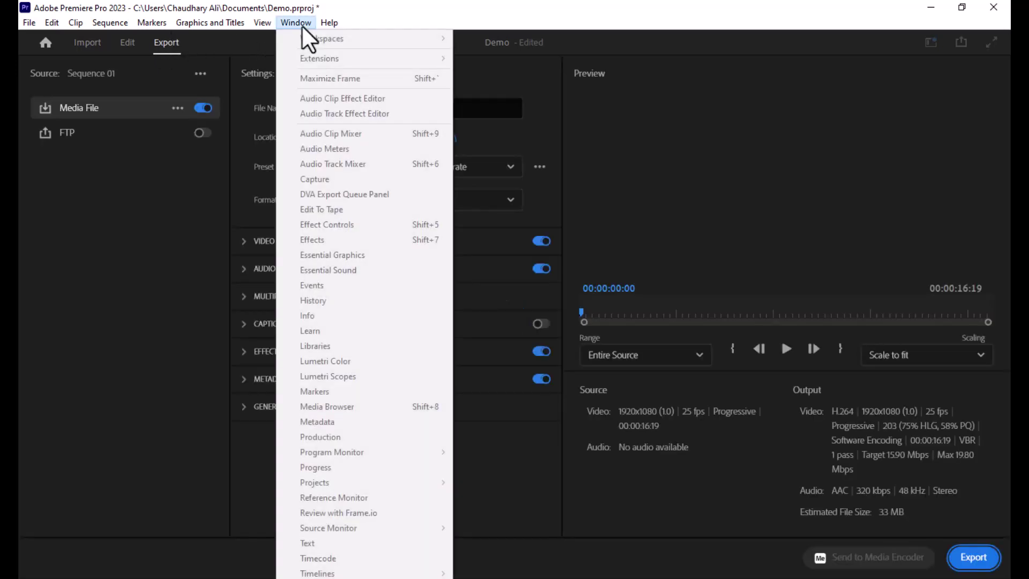
{"action": "mouse_move", "coordinate": [329, 22]}
{"action": "left_click", "coordinate": [586, 26]}
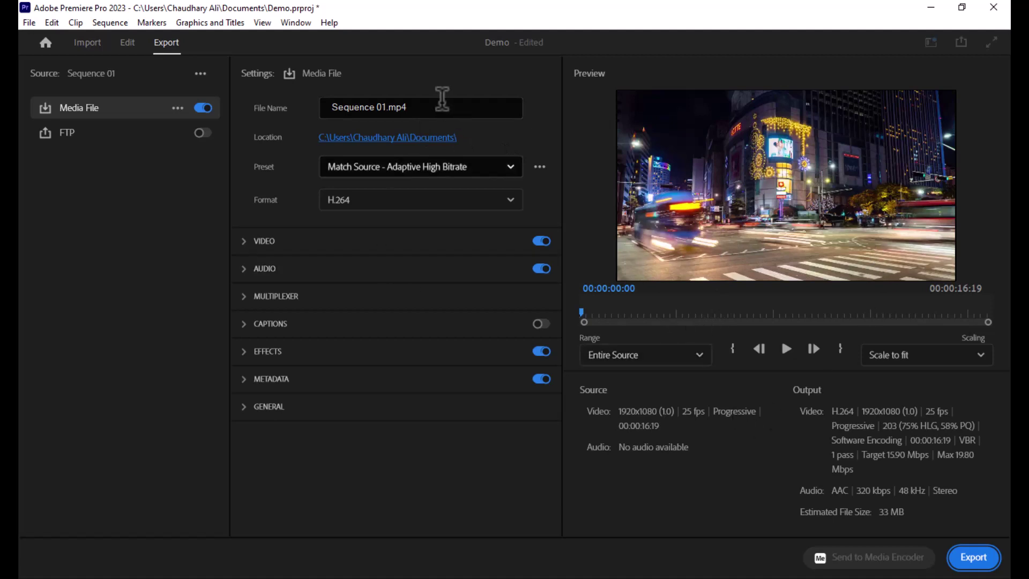
{"action": "left_click_drag", "start_coordinate": [419, 105], "coordinate": [289, 105]}
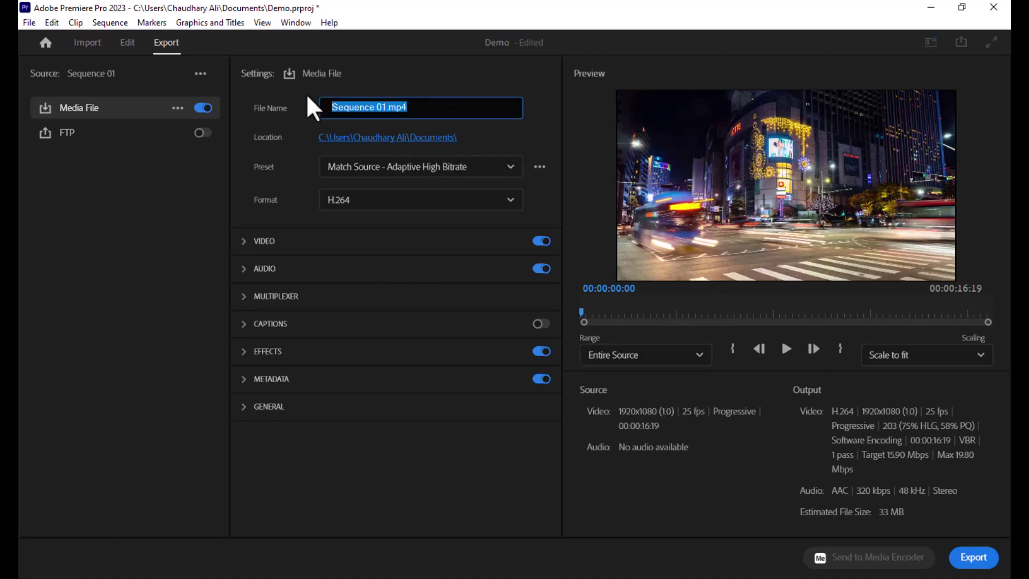
{"action": "type", "text": "Demo Porject"}
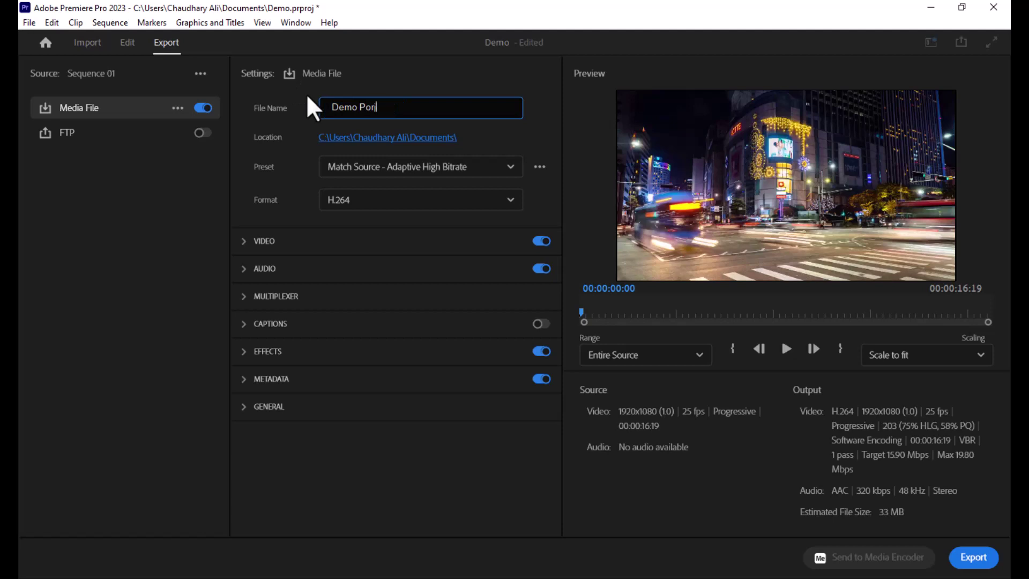
Step: Choose Desktop under Quick access as the export folder and save the location
{"action": "left_click", "coordinate": [402, 140]}
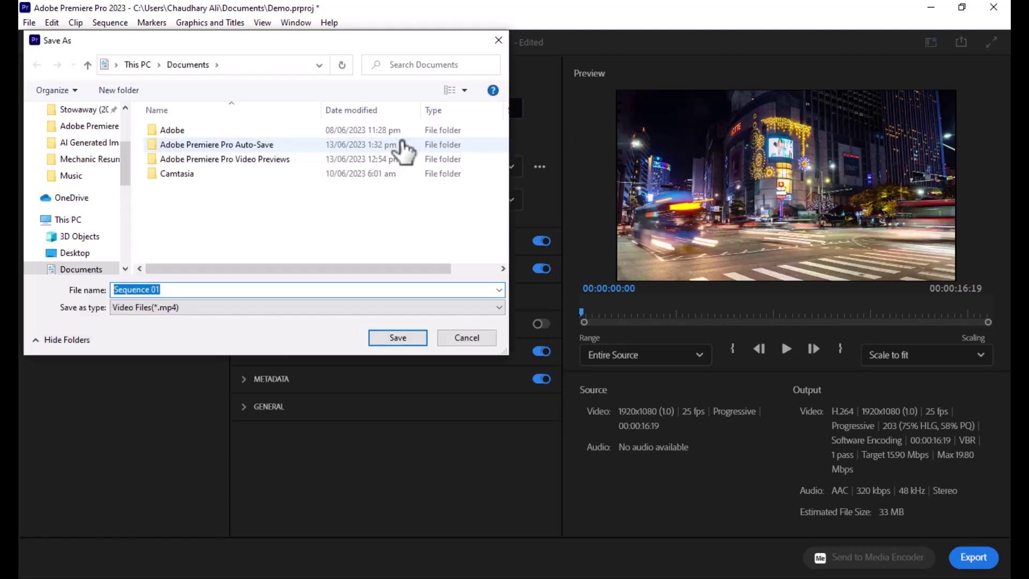
{"action": "scroll", "coordinate": [61, 182], "scroll_direction": "up", "scroll_amount": 2}
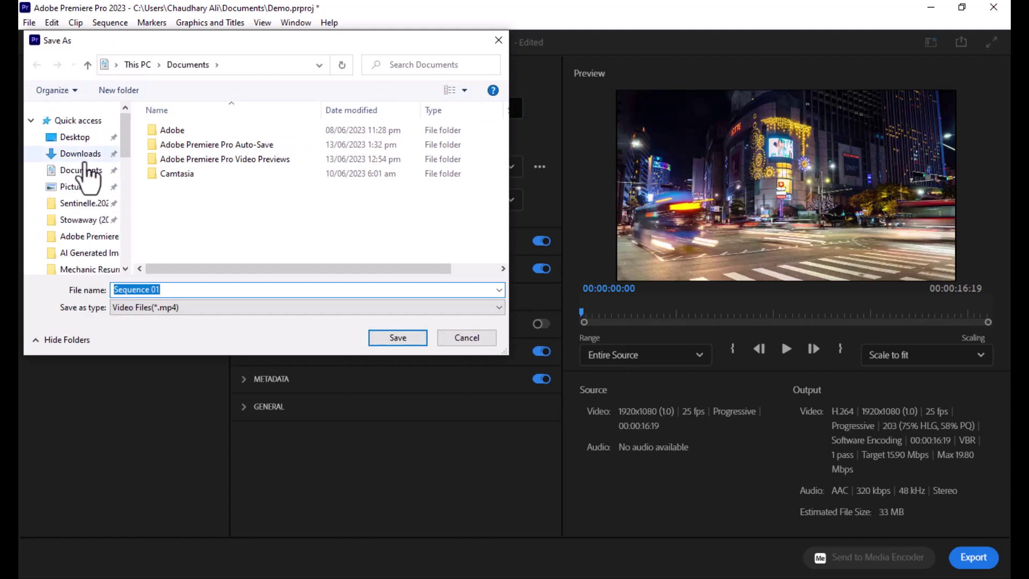
{"action": "left_click", "coordinate": [74, 137]}
{"action": "left_click", "coordinate": [402, 342]}
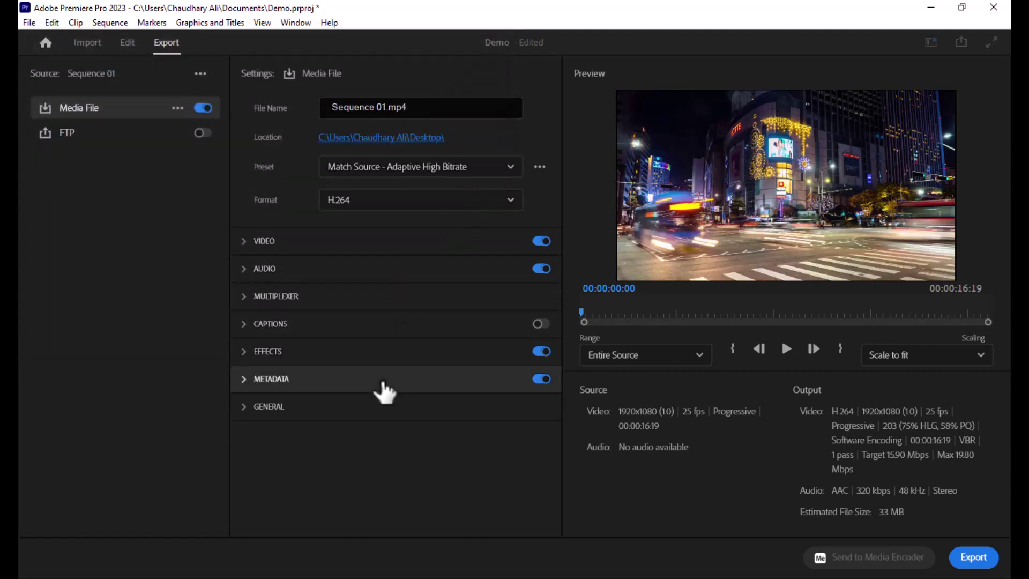
Step: Choose the High Quality 1080p HD preset, keeping H.264, Entire Source range and Scale to fit
{"action": "left_click", "coordinate": [509, 168]}
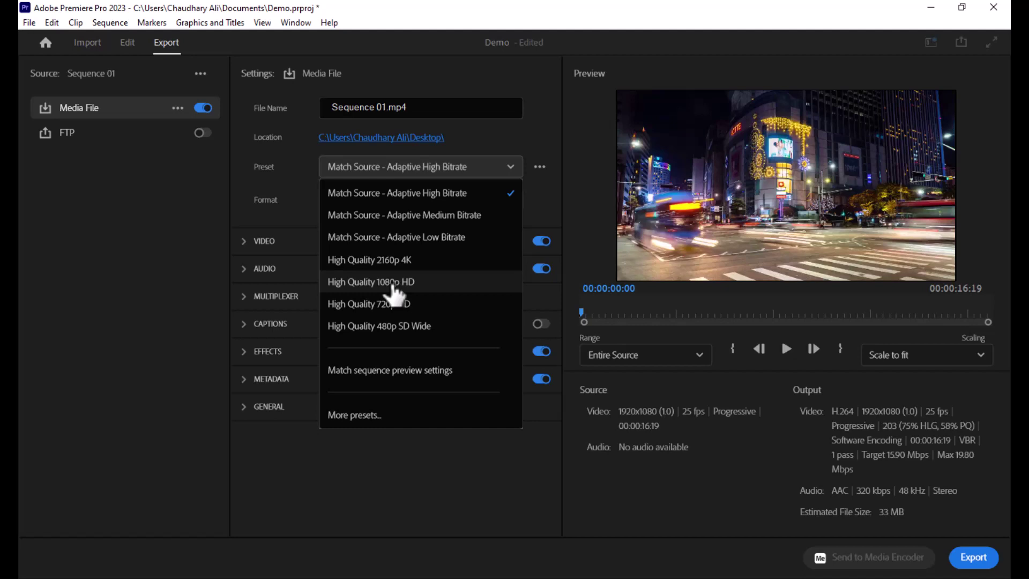
{"action": "left_click", "coordinate": [395, 282]}
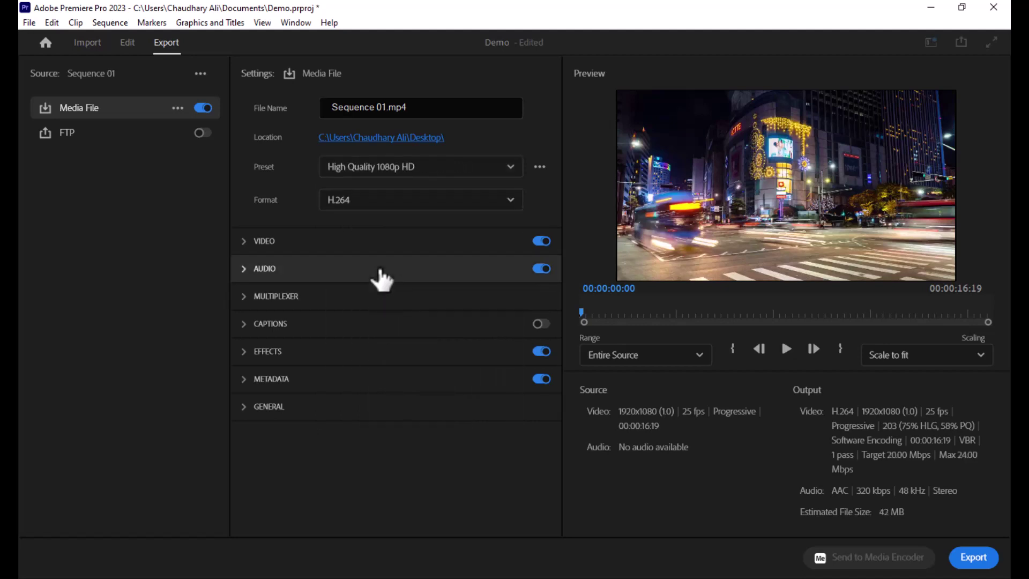
{"action": "left_click", "coordinate": [501, 204]}
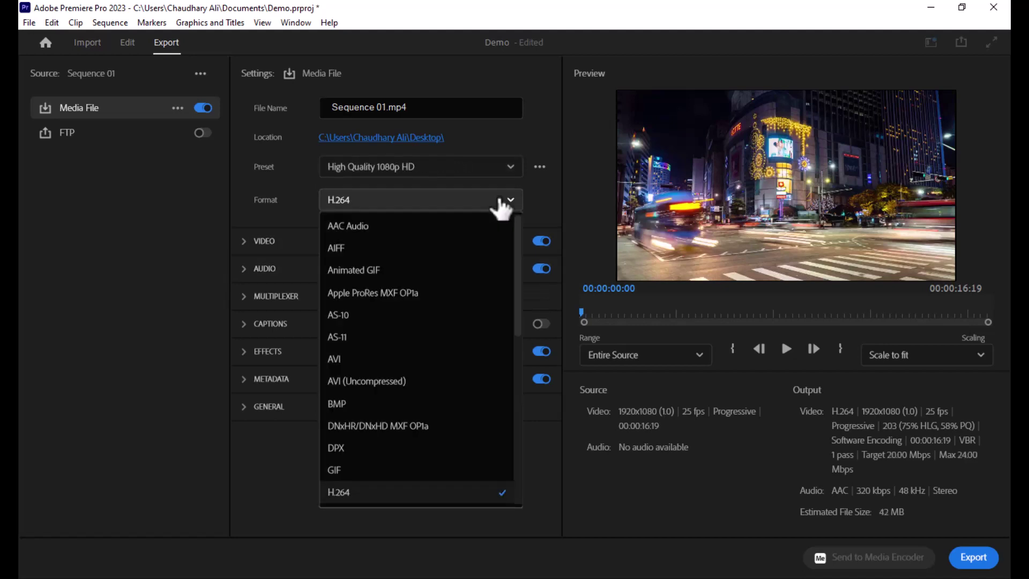
{"action": "left_click", "coordinate": [541, 202]}
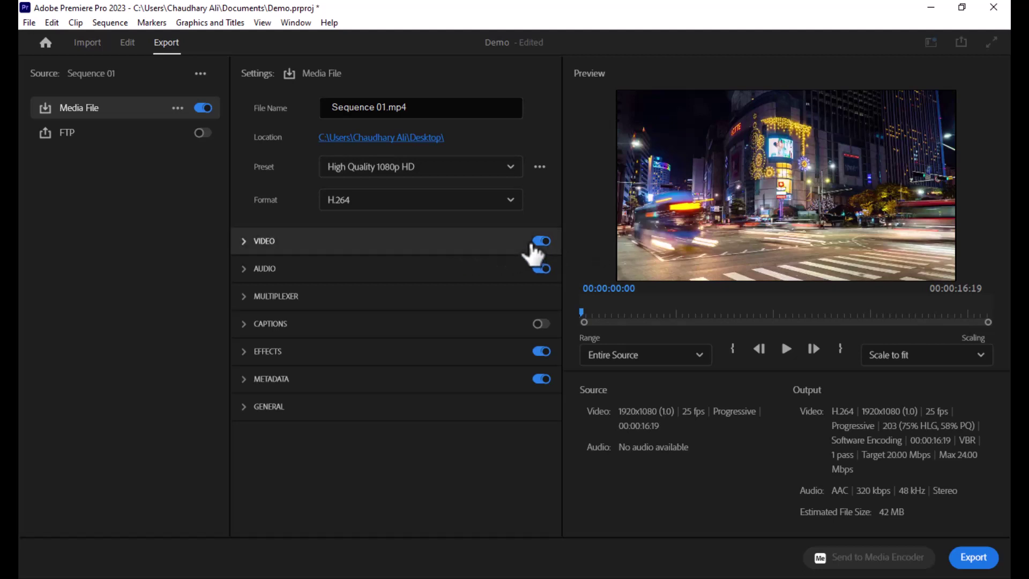
{"action": "left_click", "coordinate": [696, 369]}
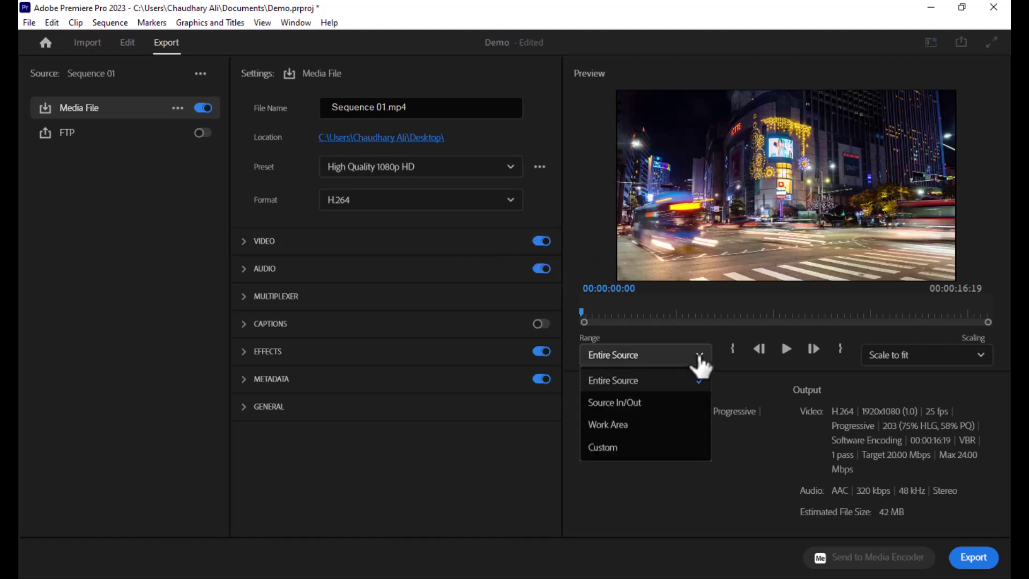
{"action": "left_click", "coordinate": [699, 356]}
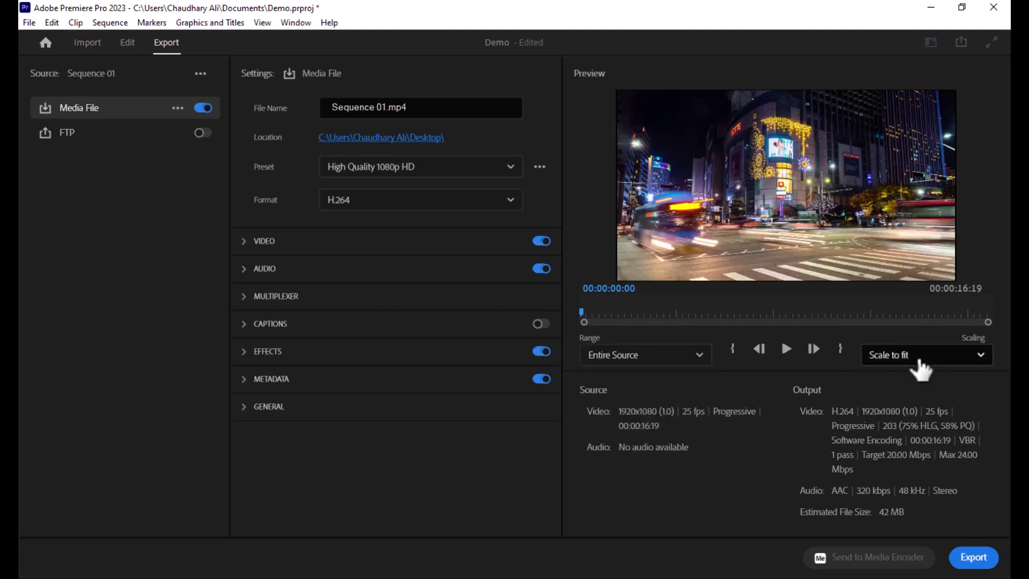
{"action": "left_click", "coordinate": [980, 356]}
{"action": "left_click", "coordinate": [981, 357]}
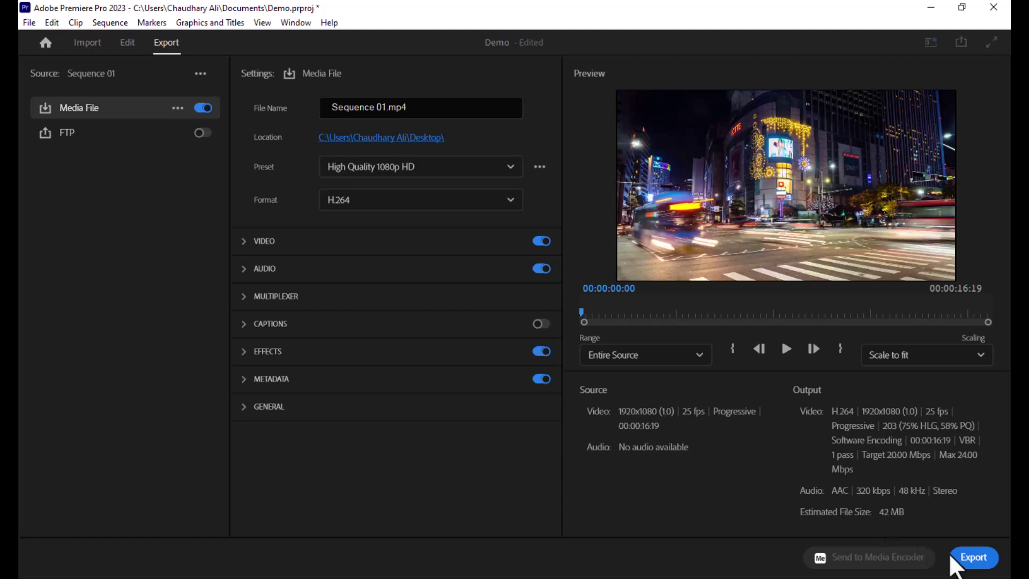
Step: Export Sequence 01 to the Desktop as a 1080p H.264 video
{"action": "left_click", "coordinate": [960, 562]}
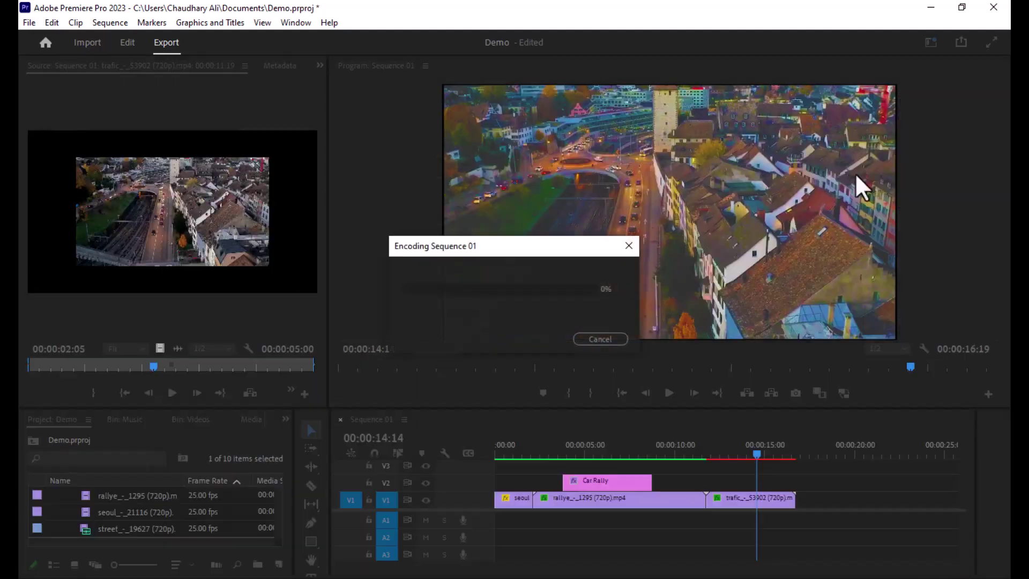